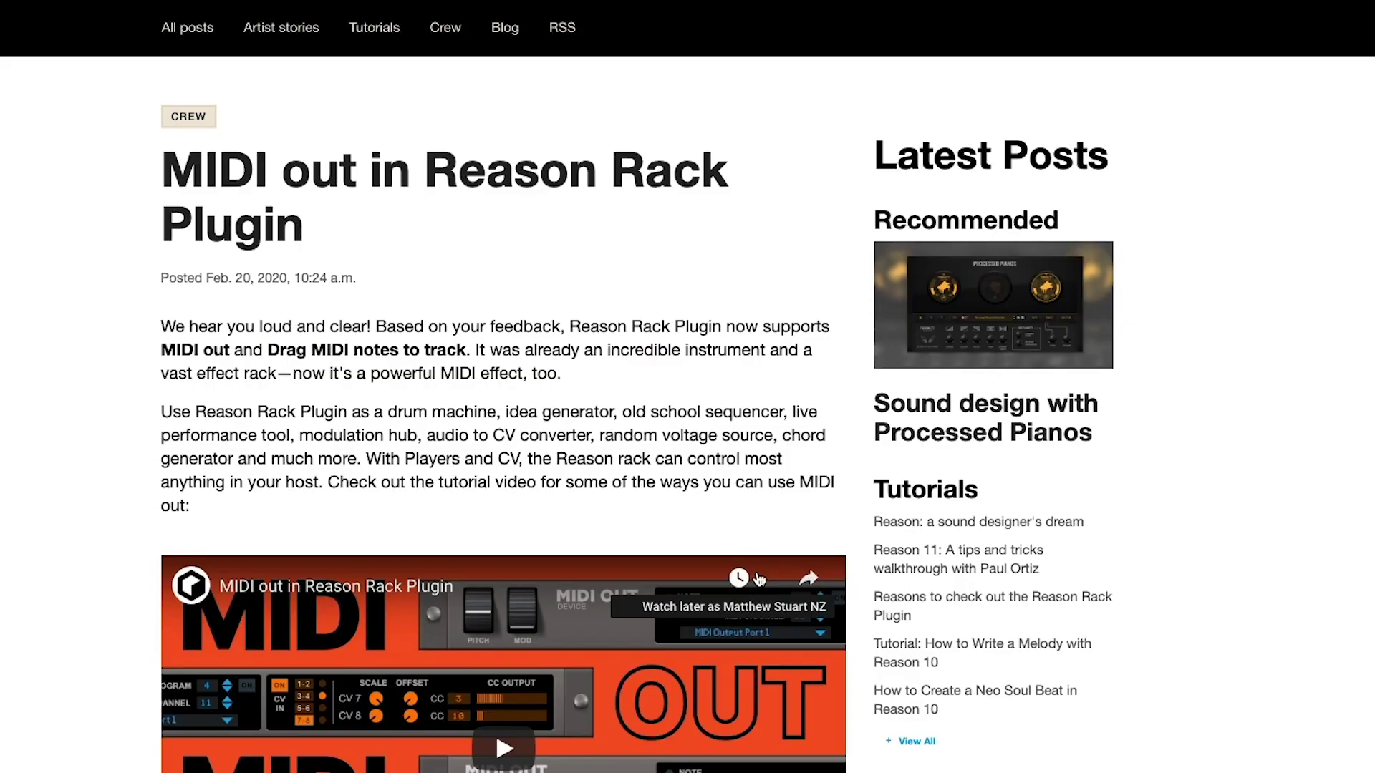
# Step: Read through the blog post about MIDI out in Reason Rack Plugin
pyautogui.scroll(-5, 759, 578)
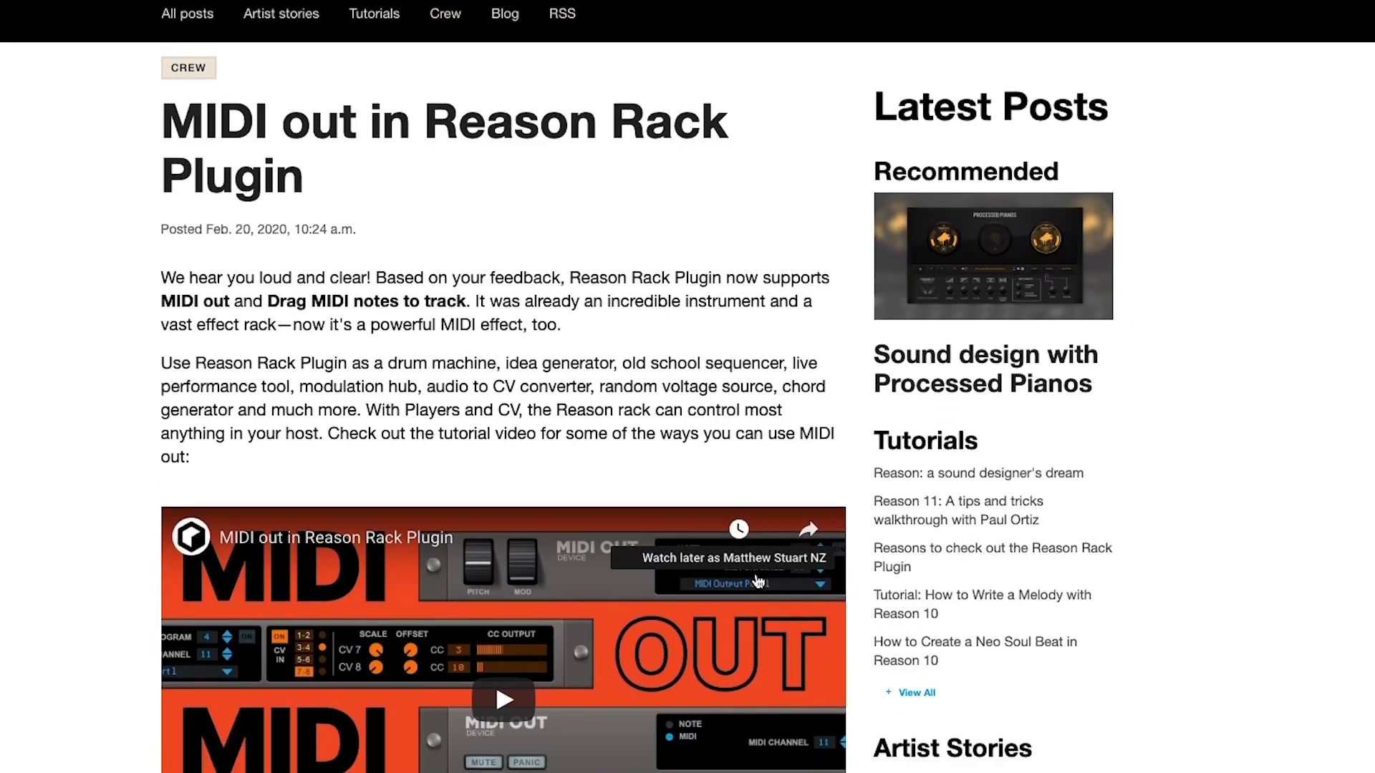
pyautogui.scroll(-8, 757, 581)
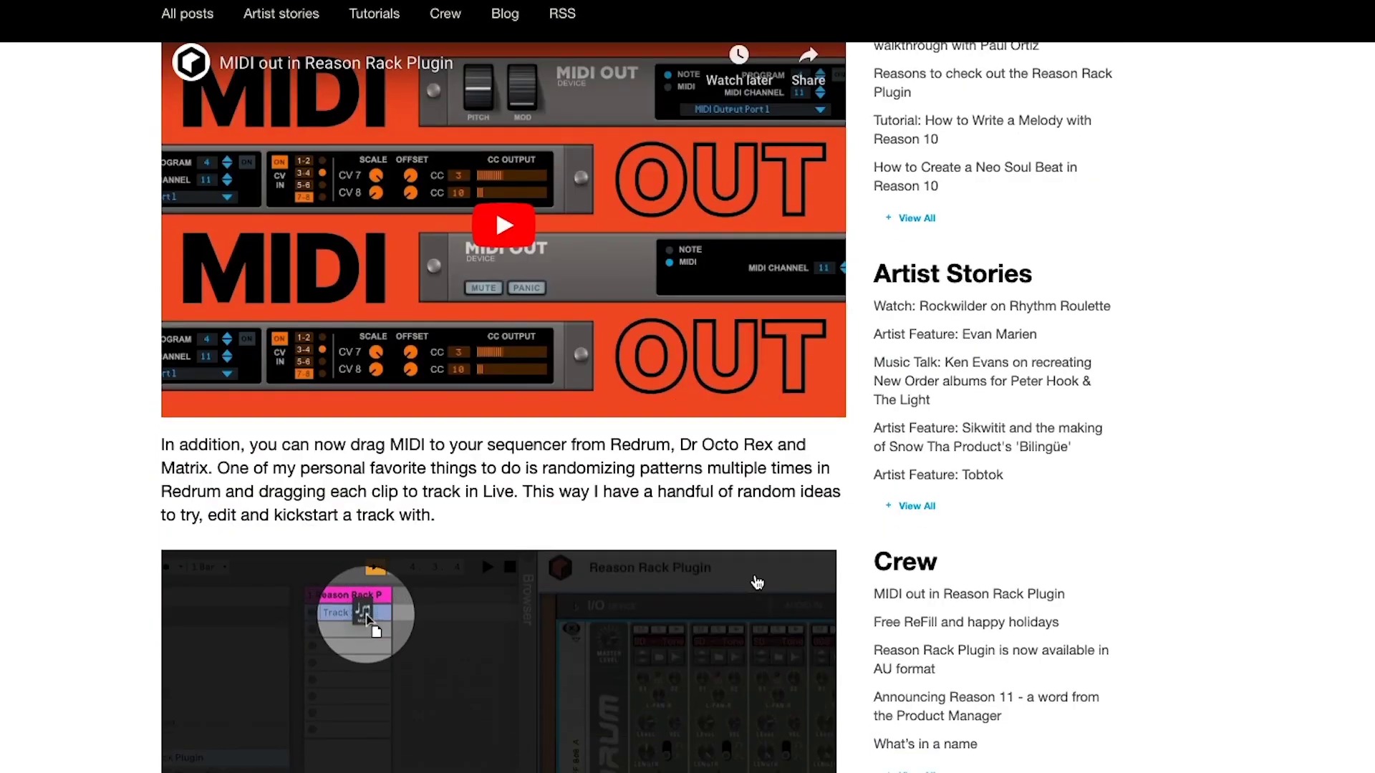
pyautogui.scroll(-4, 751, 577)
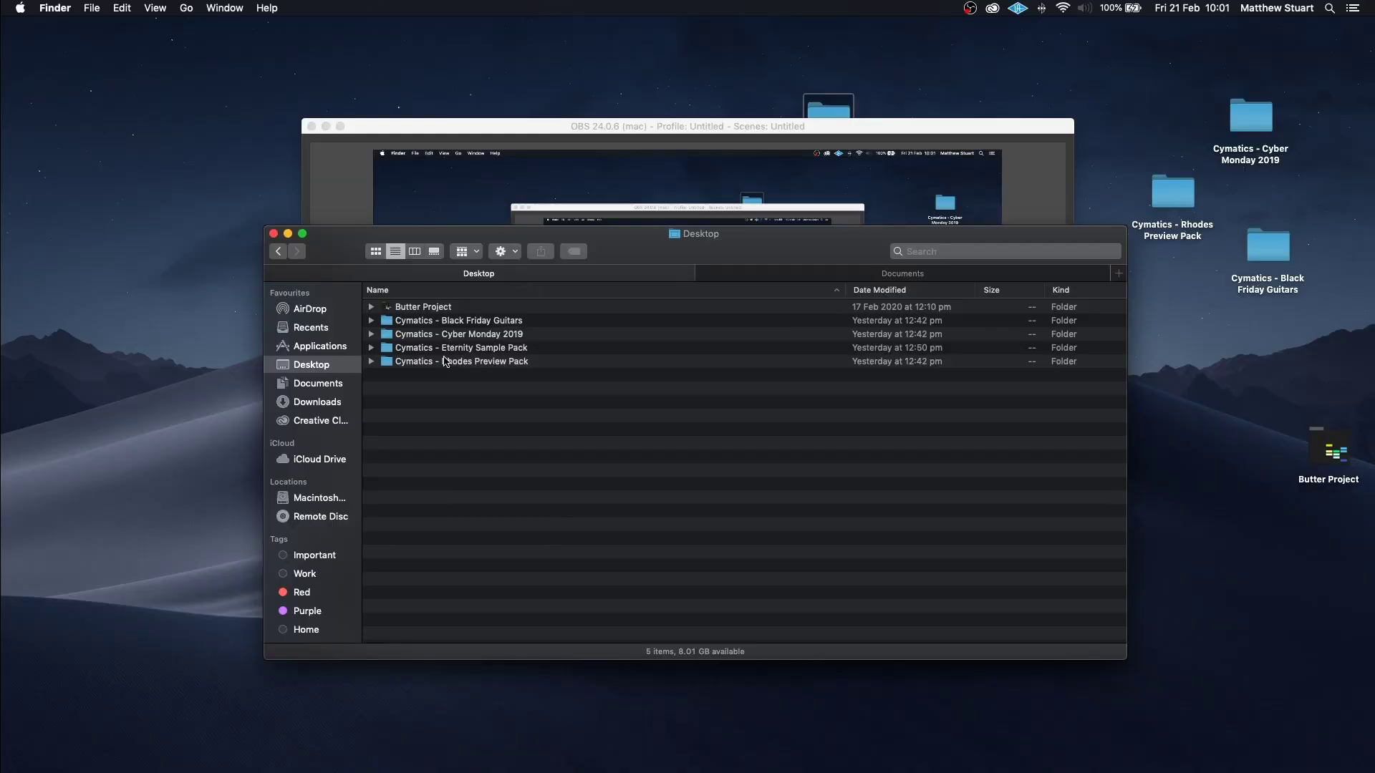
# Step: Preview the By My Side vocal chops in Finder, load Vocal Chop 2 into Simpler in Ableton Live and set it to Slice mode
pyautogui.click(371, 347)
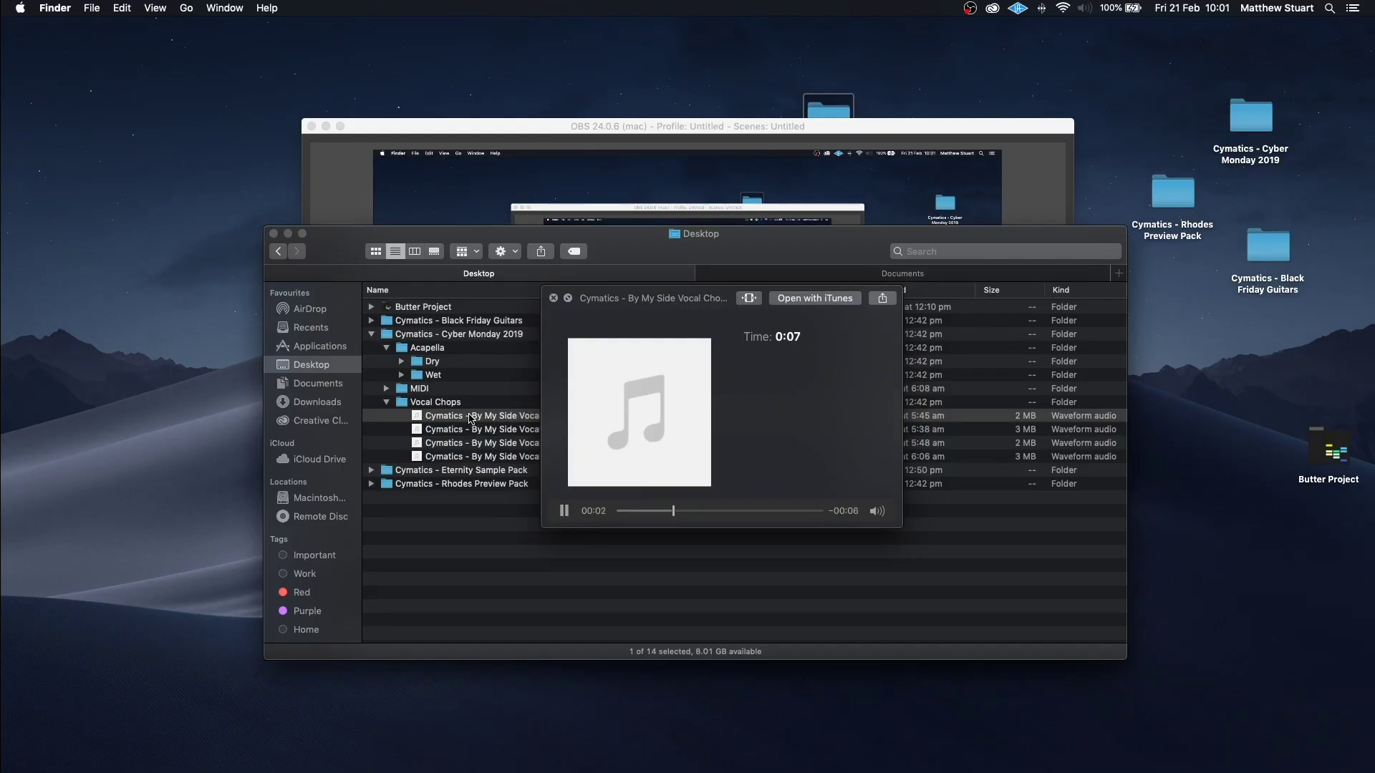
pyautogui.press('Down')
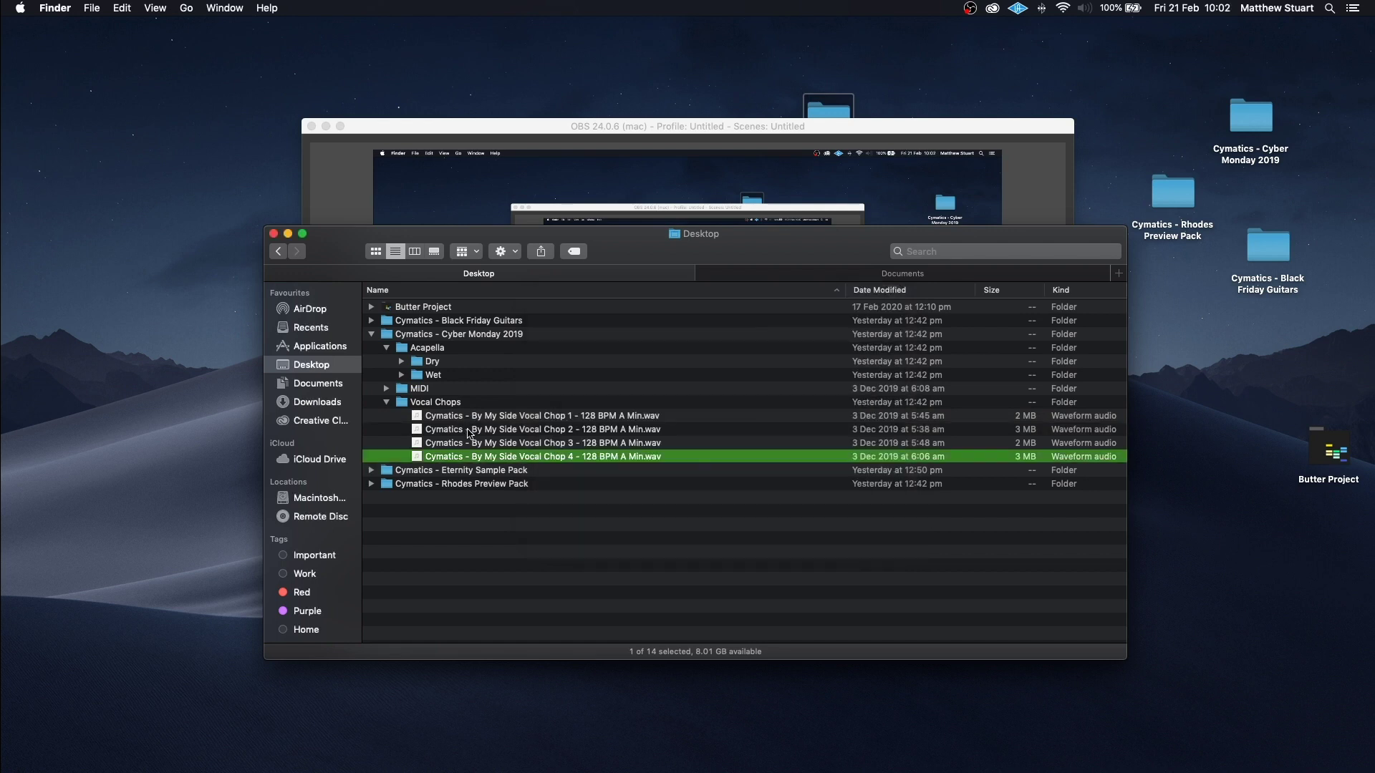
pyautogui.moveTo(469, 433); pyautogui.dragTo(301, 653)
pyautogui.press('super+Tab')
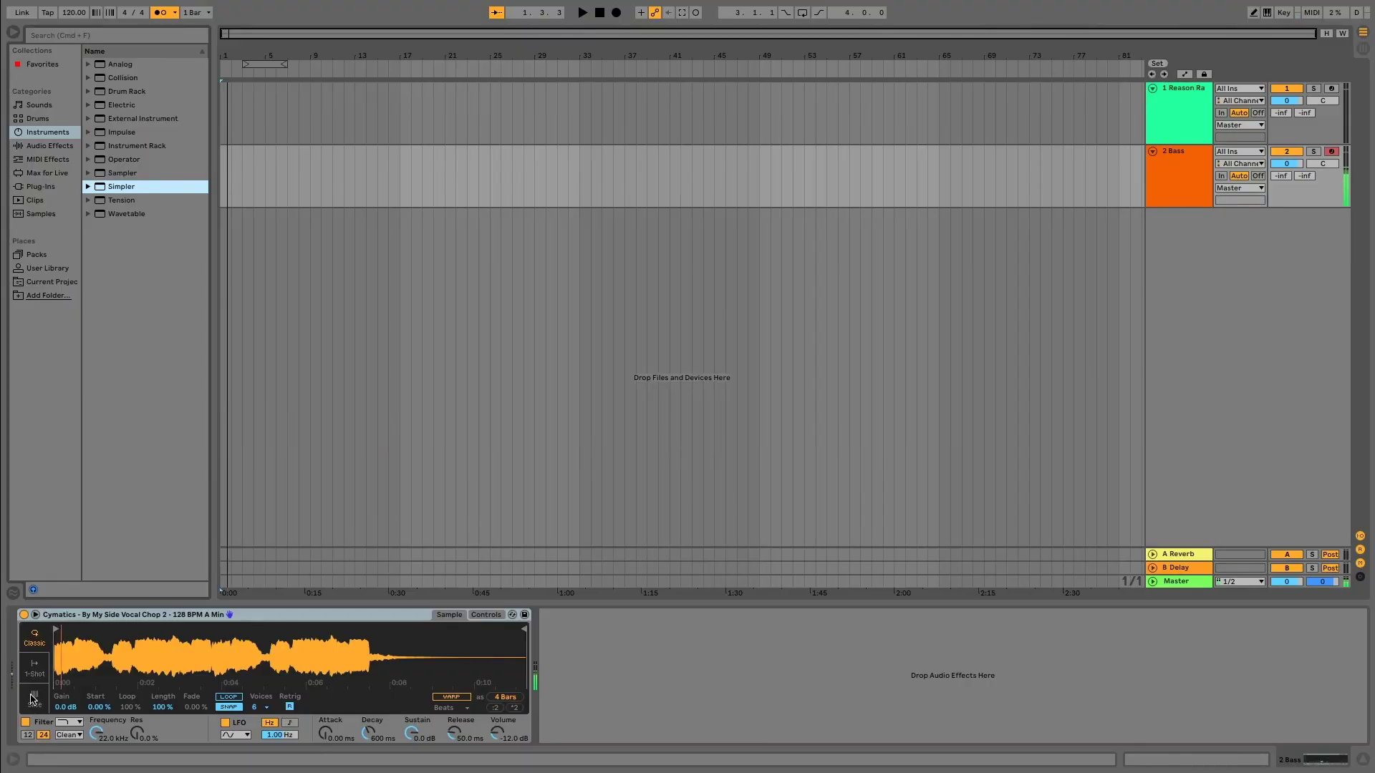
pyautogui.click(33, 698)
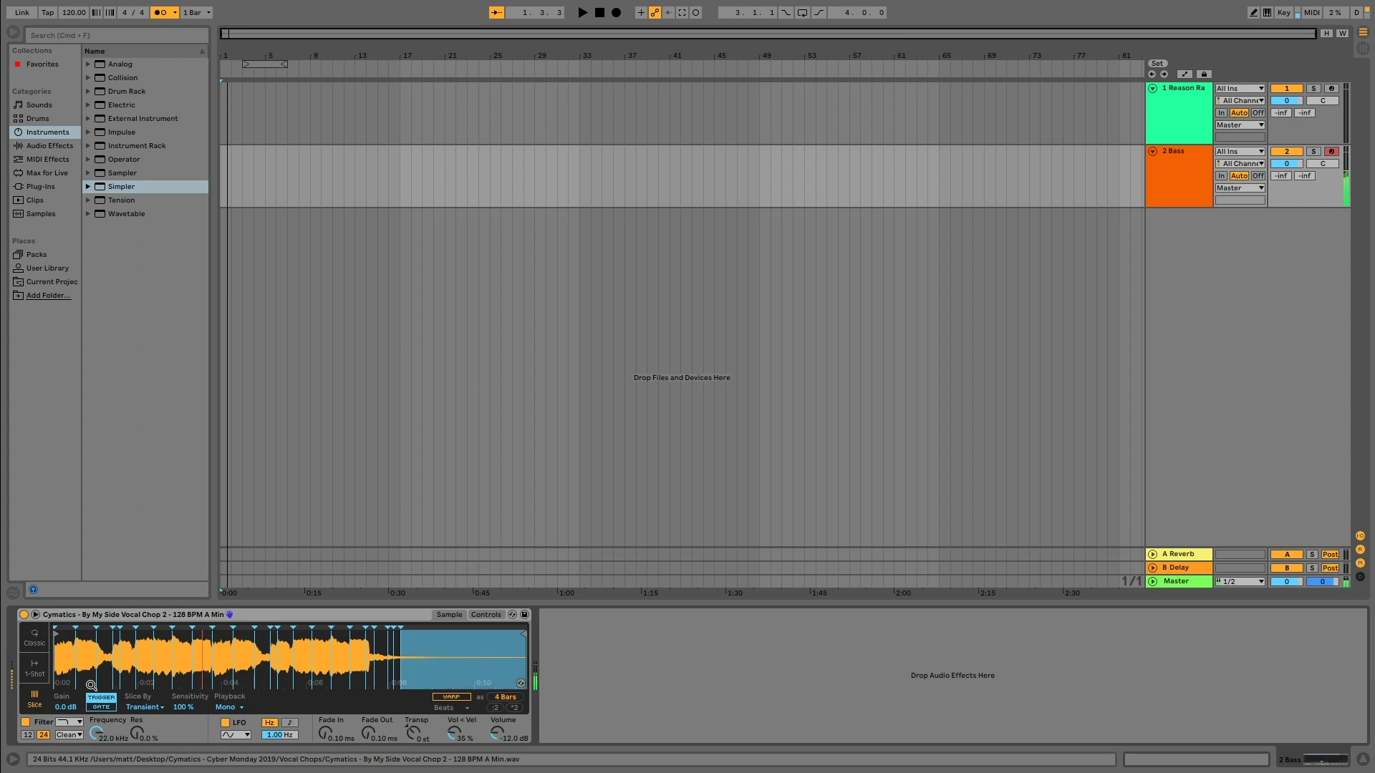
# Step: Open the Reason Rack Plugin window from track 1 and place it clear of the track controls
pyautogui.click(1176, 100)
pyautogui.rightClick(1176, 100)
pyautogui.click(1159, 105)
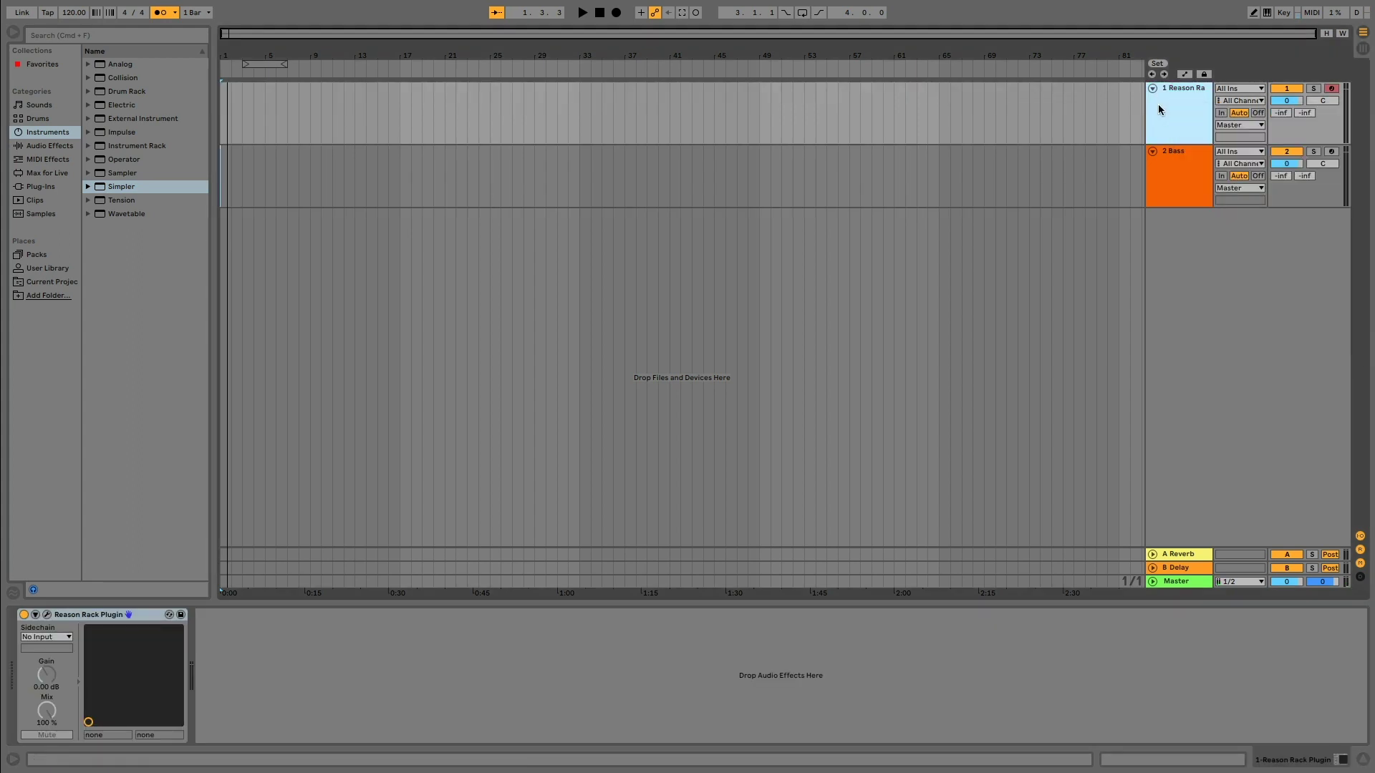
pyautogui.click(47, 616)
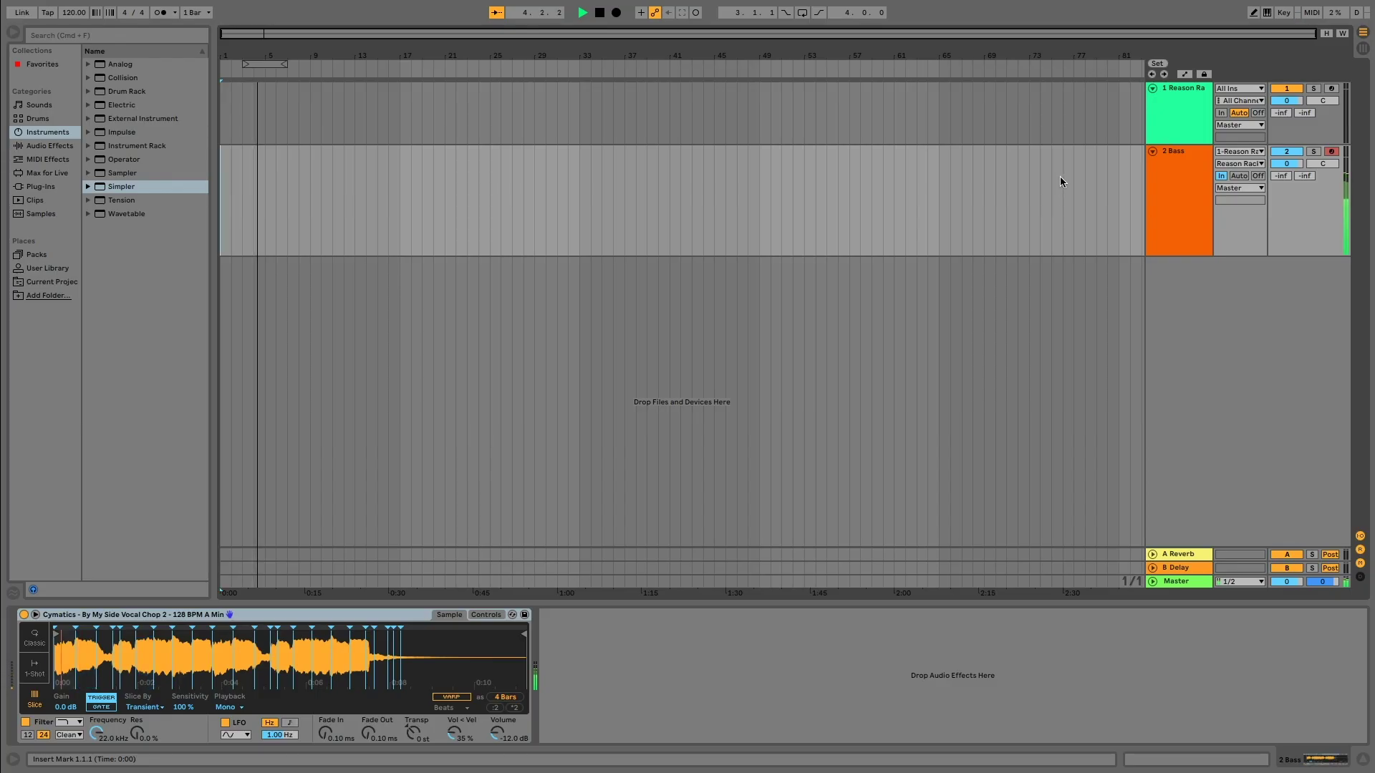
pyautogui.click(1175, 105)
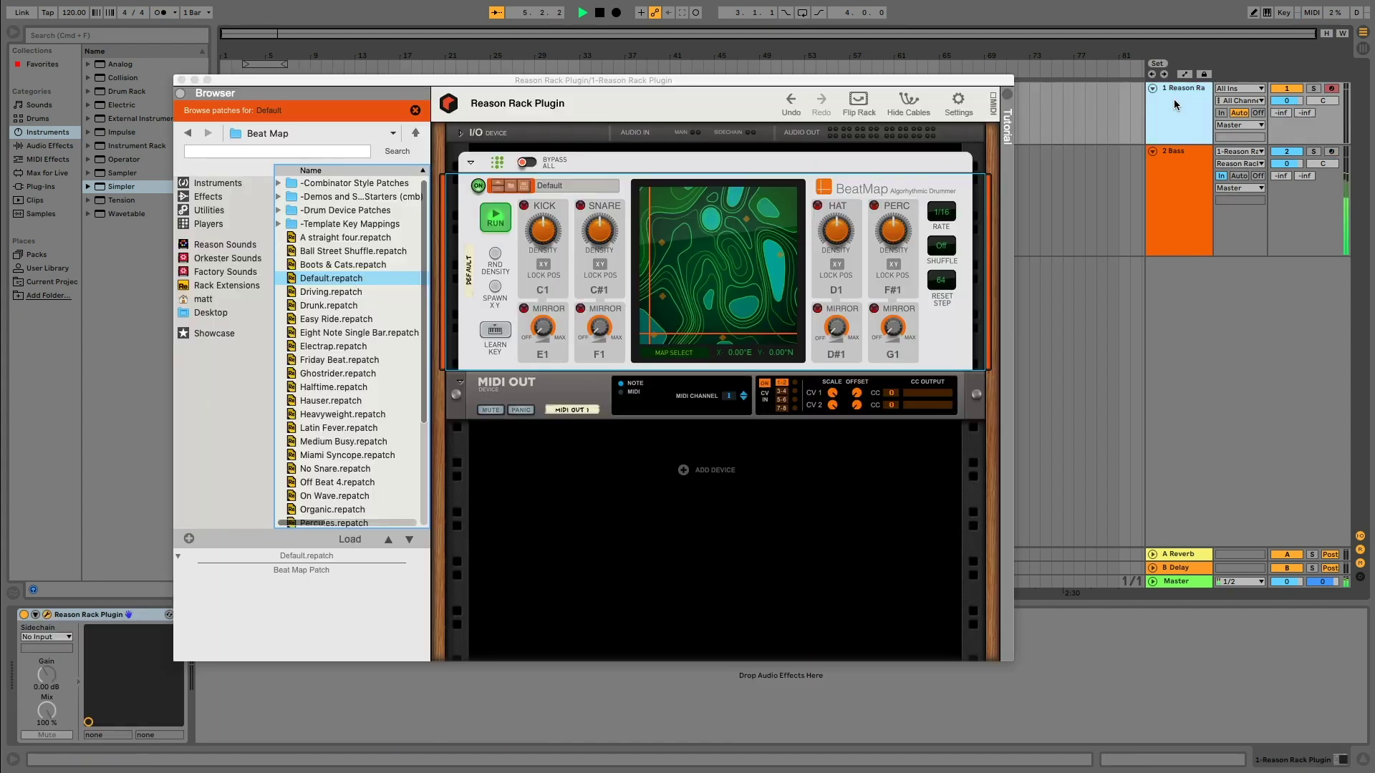
pyautogui.moveTo(569, 83); pyautogui.dragTo(722, 97)
# Step: Spawn a new random map position and randomize the drum densities in Beat Map
pyautogui.click(689, 248)
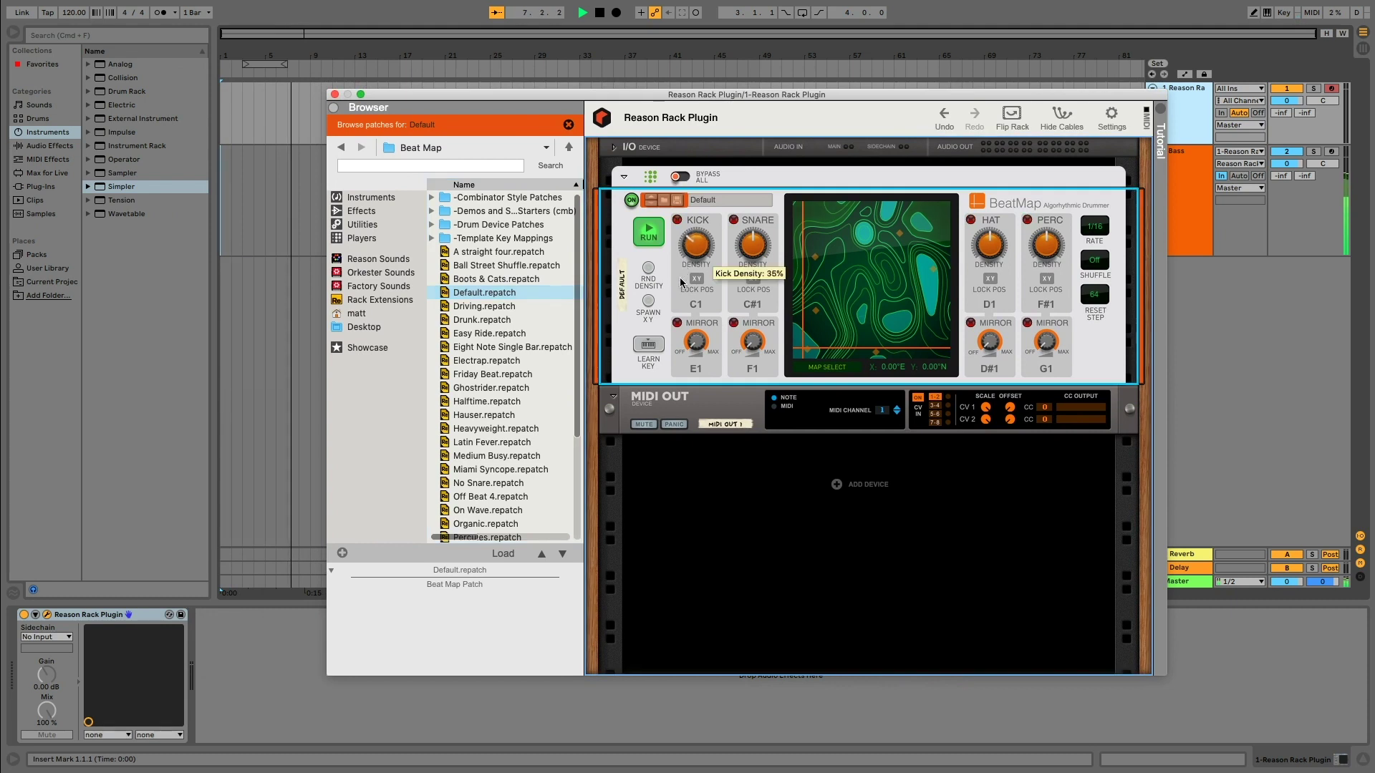
pyautogui.click(648, 301)
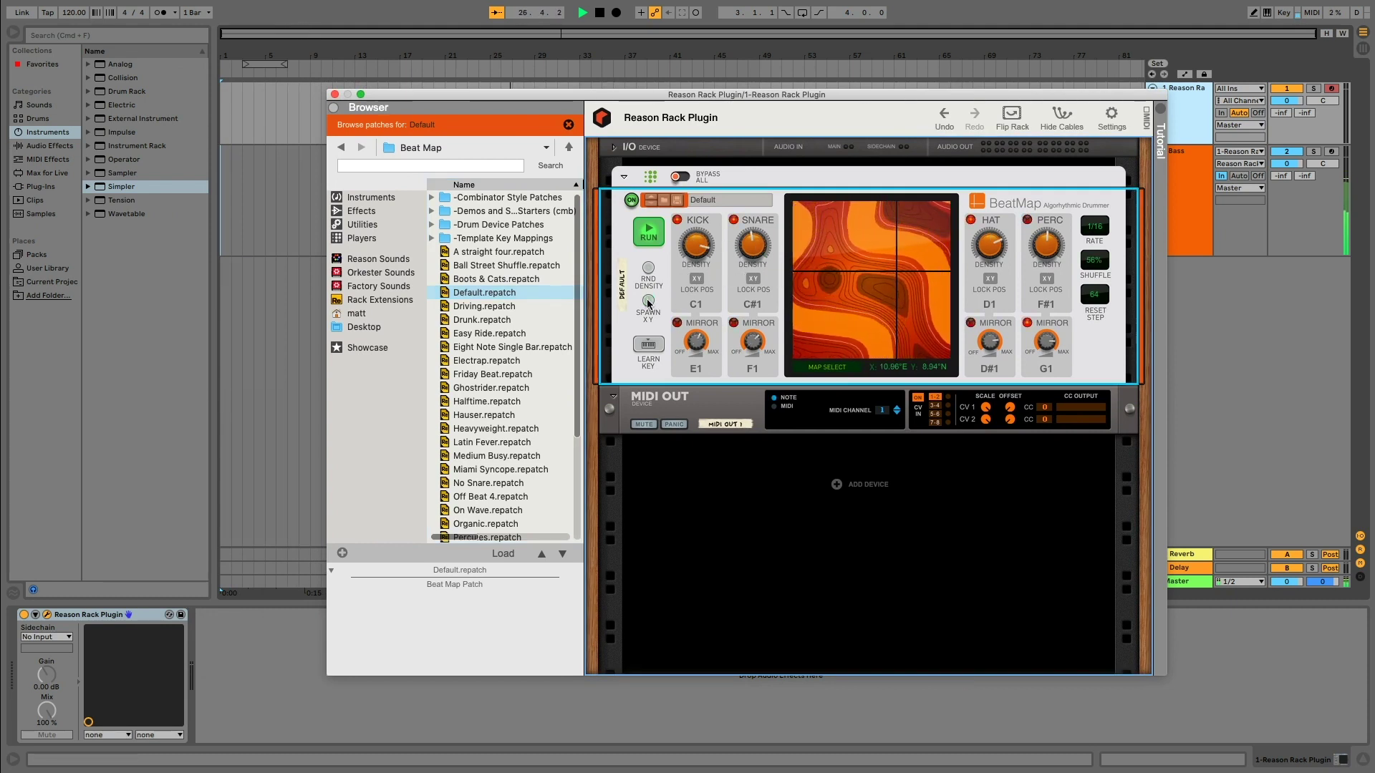
pyautogui.click(648, 267)
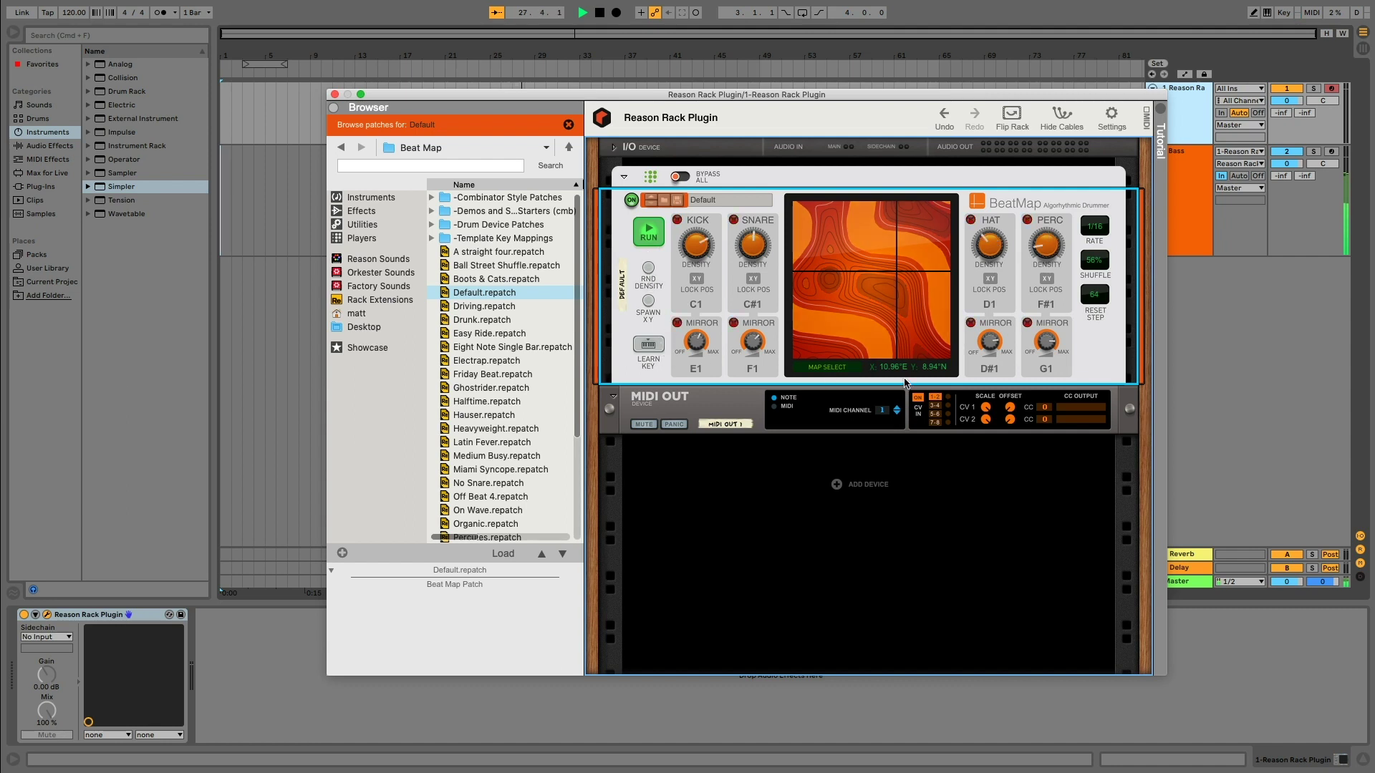
pyautogui.click(1098, 230)
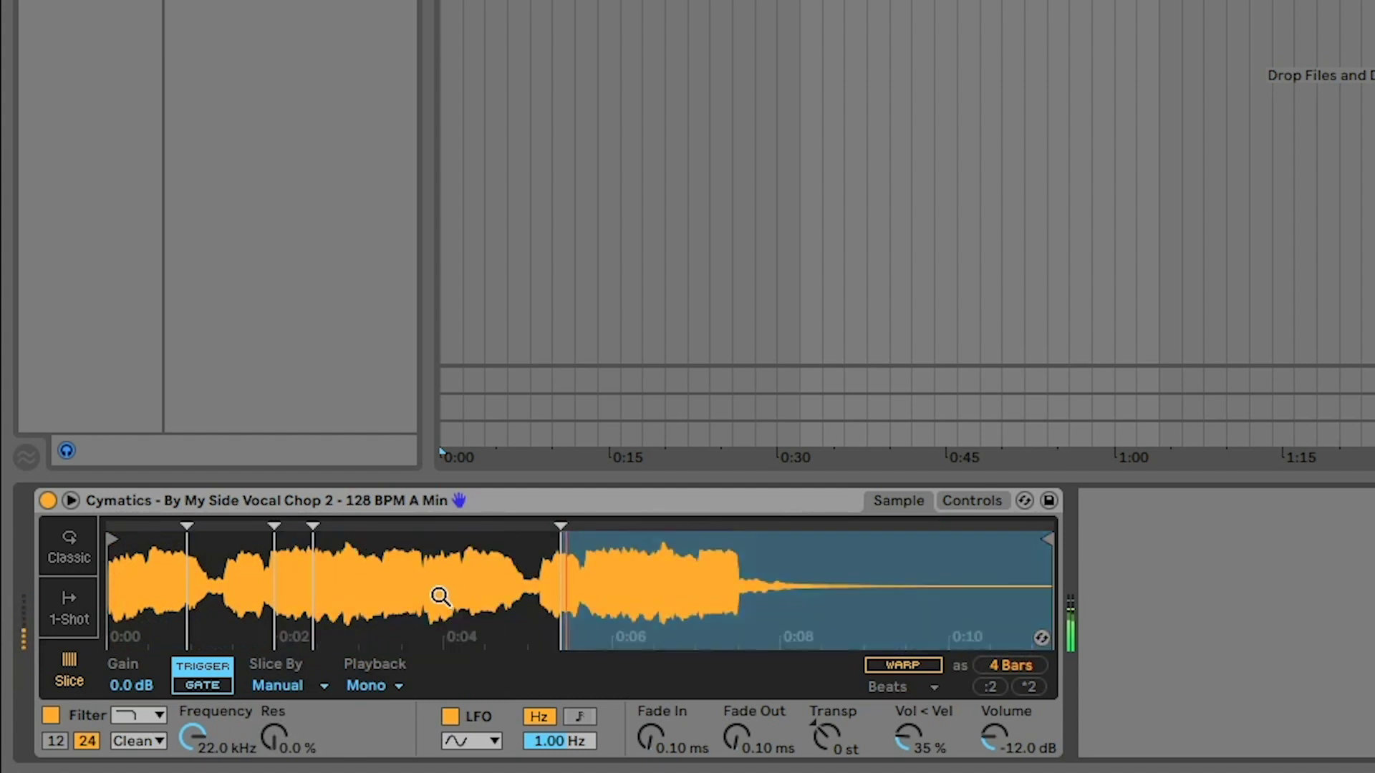
# Step: Add manual slices near 0:00, 0:03 and 0:06 in the vocal chop and adjust Simpler's transposition and filter frequency
pyautogui.doubleClick(387, 591)
pyautogui.doubleClick(137, 601)
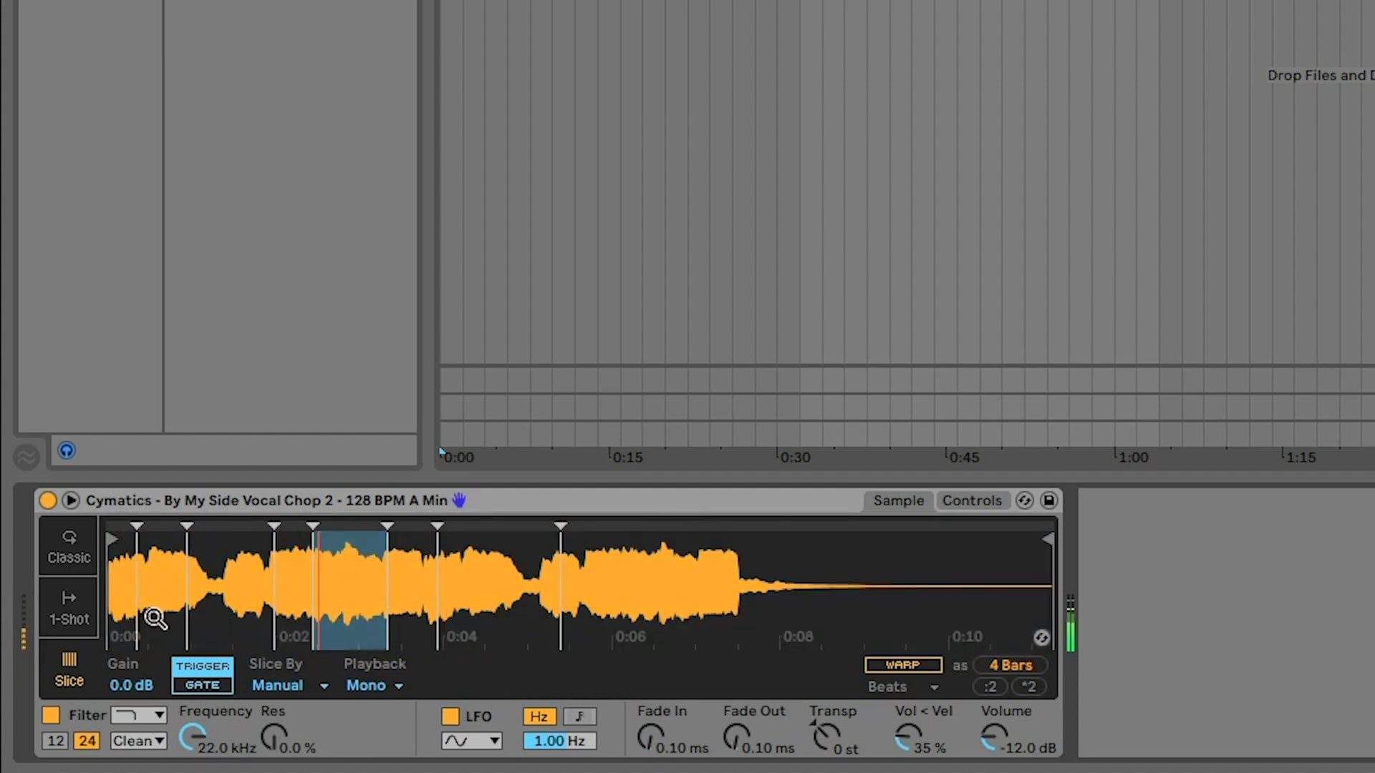
pyautogui.doubleClick(658, 587)
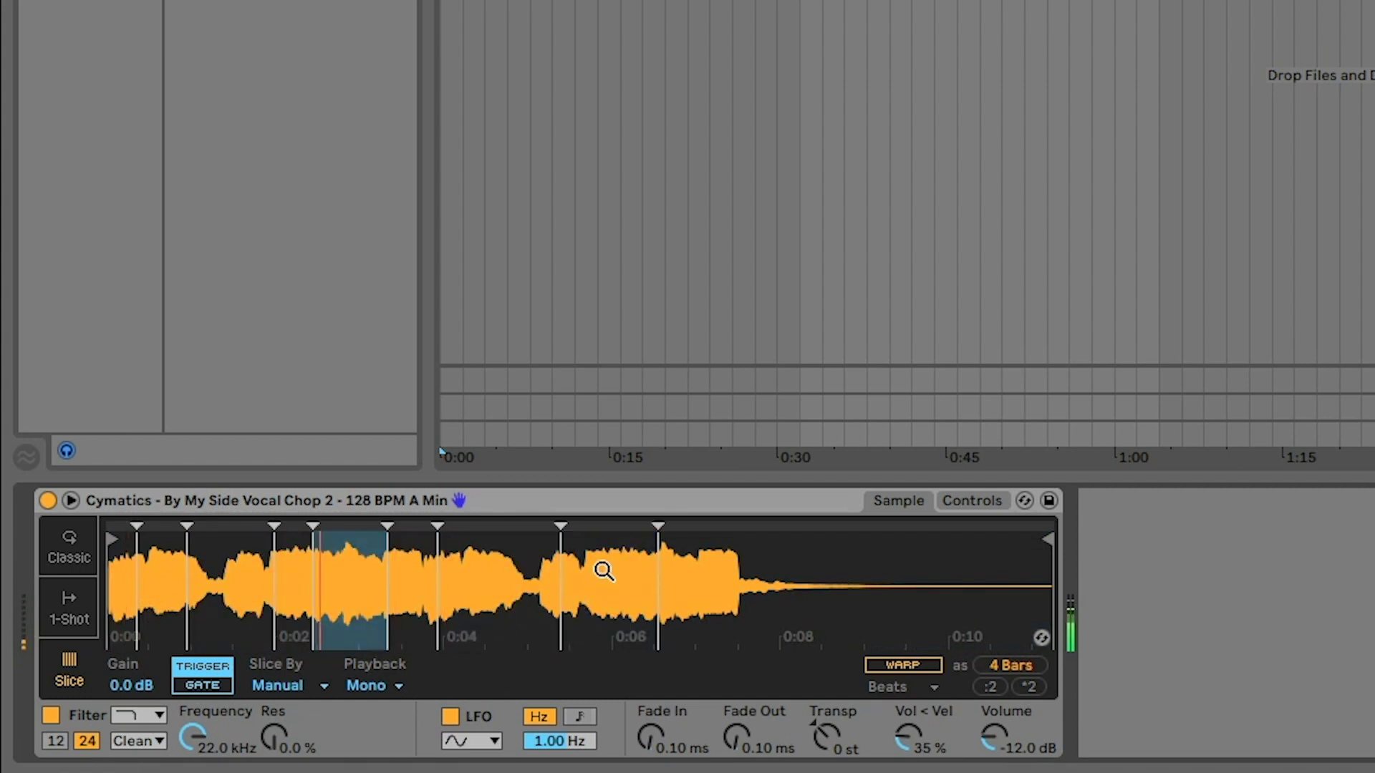
pyautogui.moveTo(827, 737); pyautogui.dragTo(828, 742)
pyautogui.moveTo(204, 736); pyautogui.dragTo(193, 743)
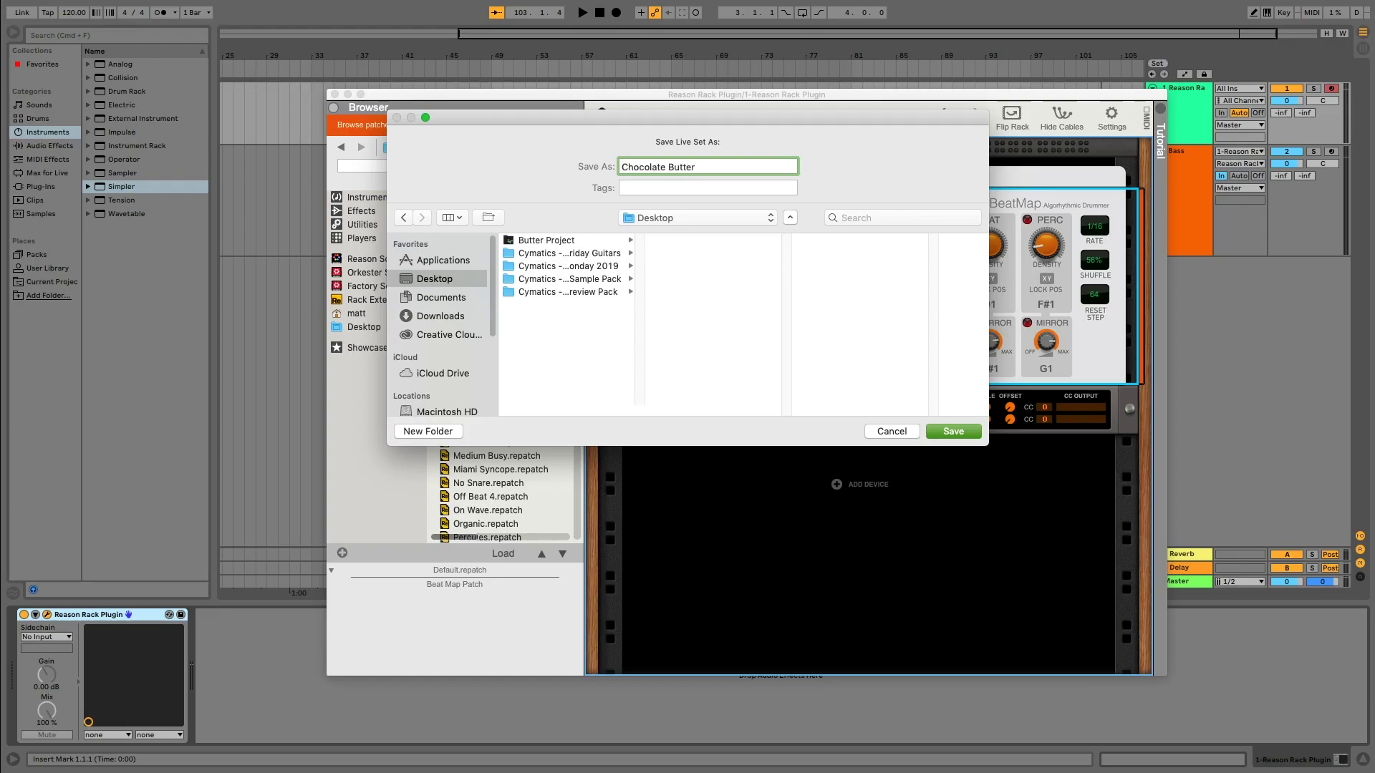
# Step: Save the Live set as Chocolate Butter on the Desktop
pyautogui.press('Return')
pyautogui.press('space')
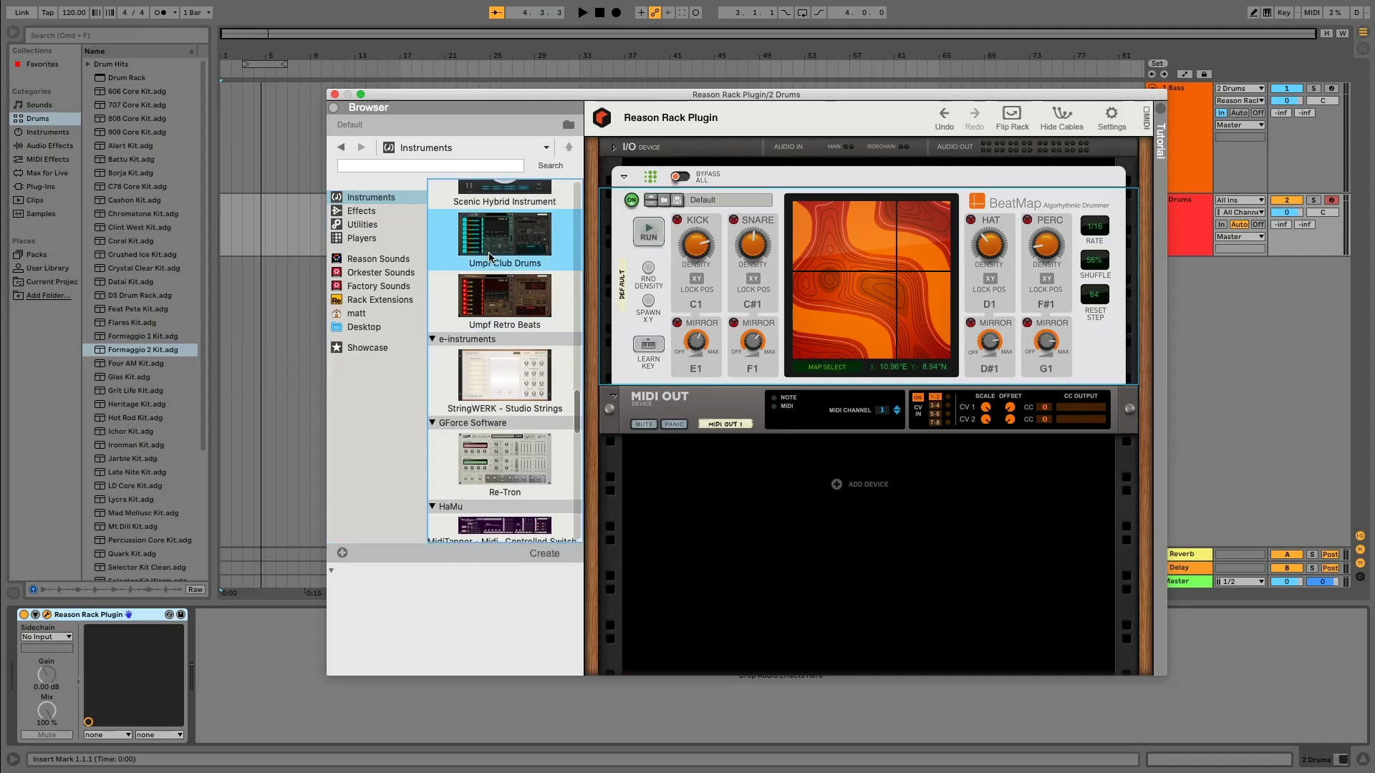
# Step: Add Umpf Club Drums to the rack and combine it with the MIDI Out device in a Combinator below Beat Map
pyautogui.moveTo(566, 337); pyautogui.dragTo(711, 416)
pyautogui.press('space')
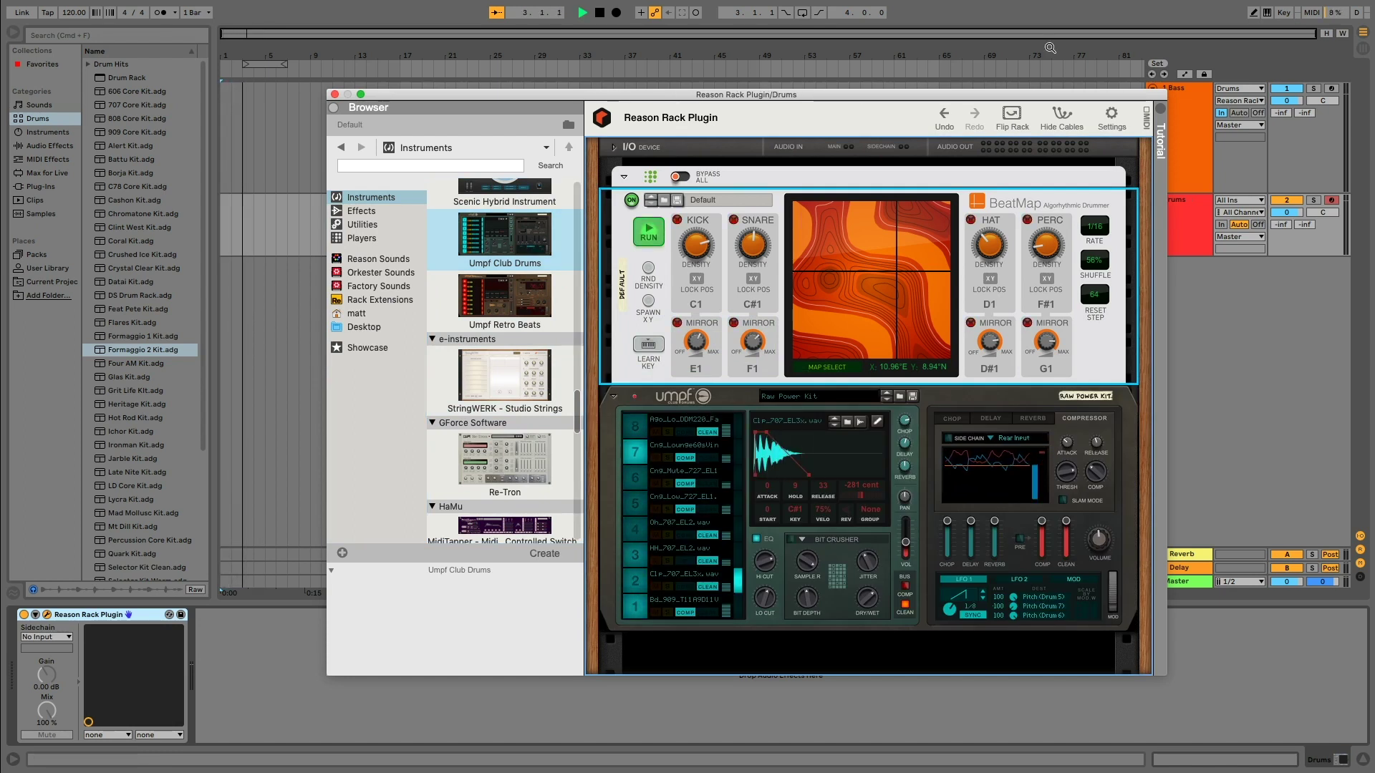
pyautogui.rightClick(716, 450)
pyautogui.click(699, 628)
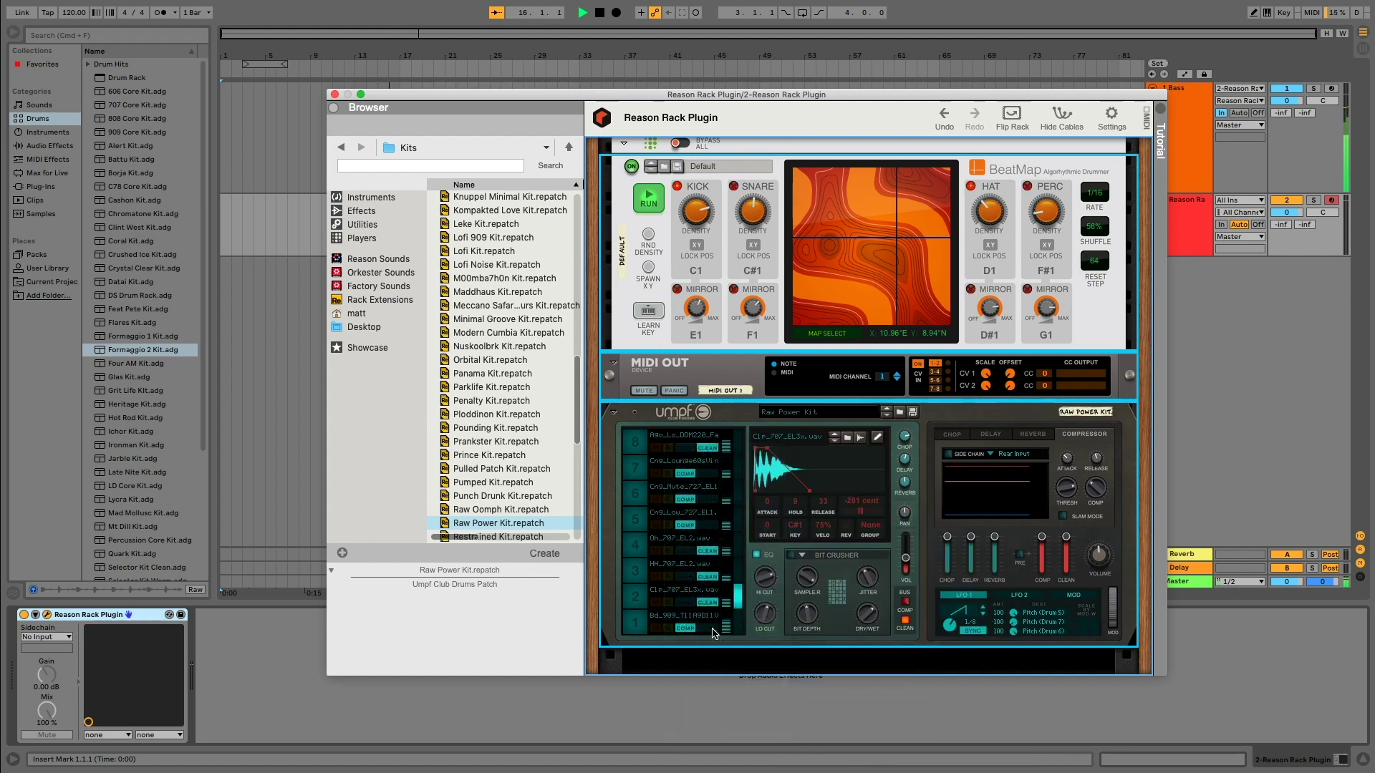
pyautogui.moveTo(767, 288); pyautogui.dragTo(737, 200)
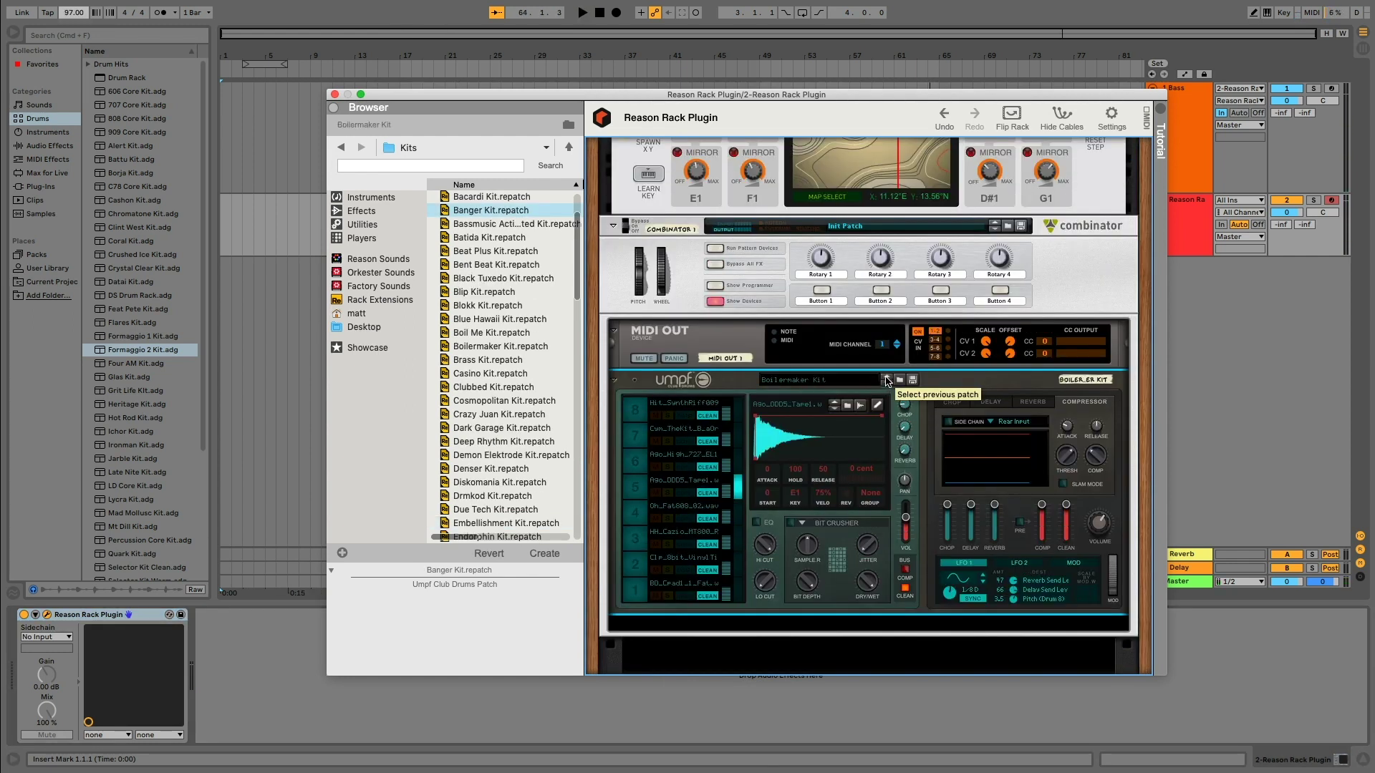
# Step: Audition earlier Umpf Club Drums kits against the beat and load the Bacardi Kit
pyautogui.click(886, 378)
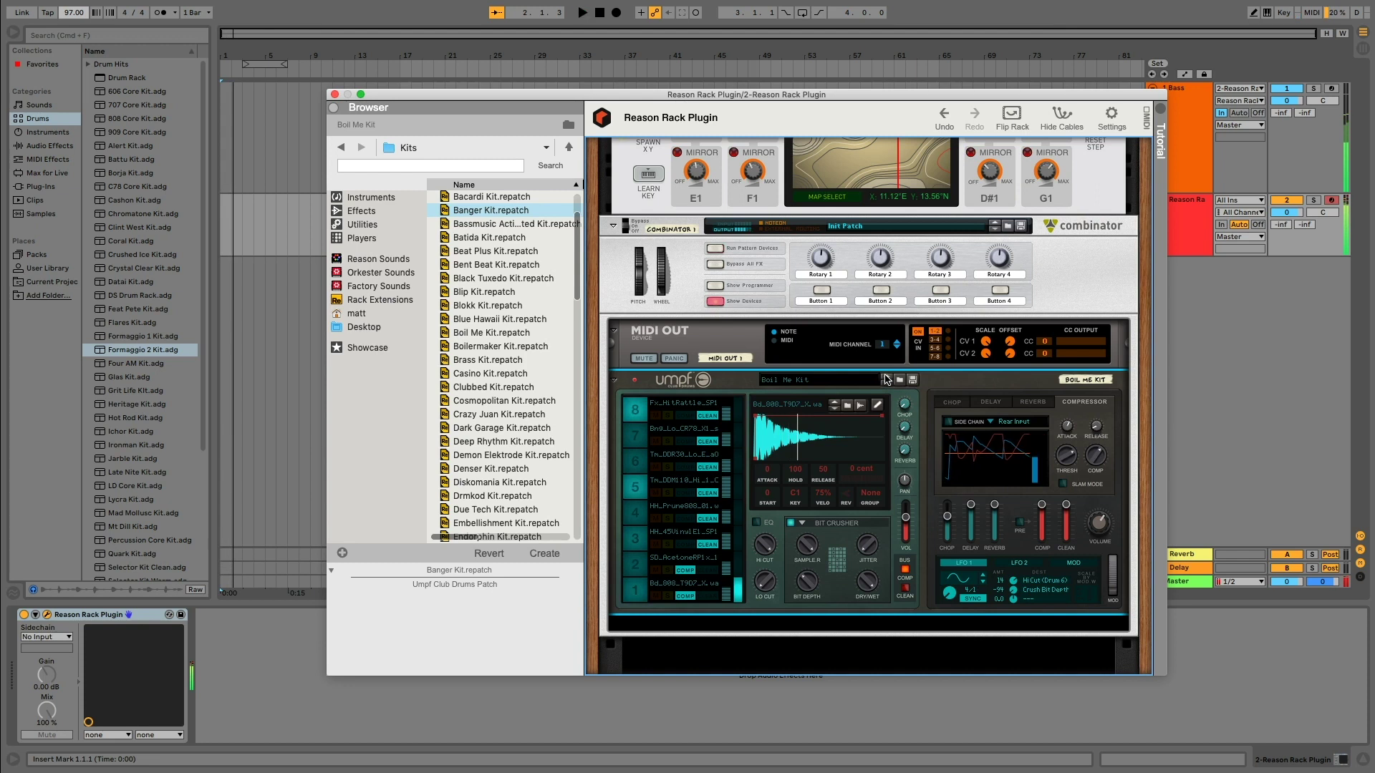
pyautogui.press('space')
pyautogui.click(887, 378)
pyautogui.click(886, 379)
pyautogui.click(886, 378)
pyautogui.click(887, 378)
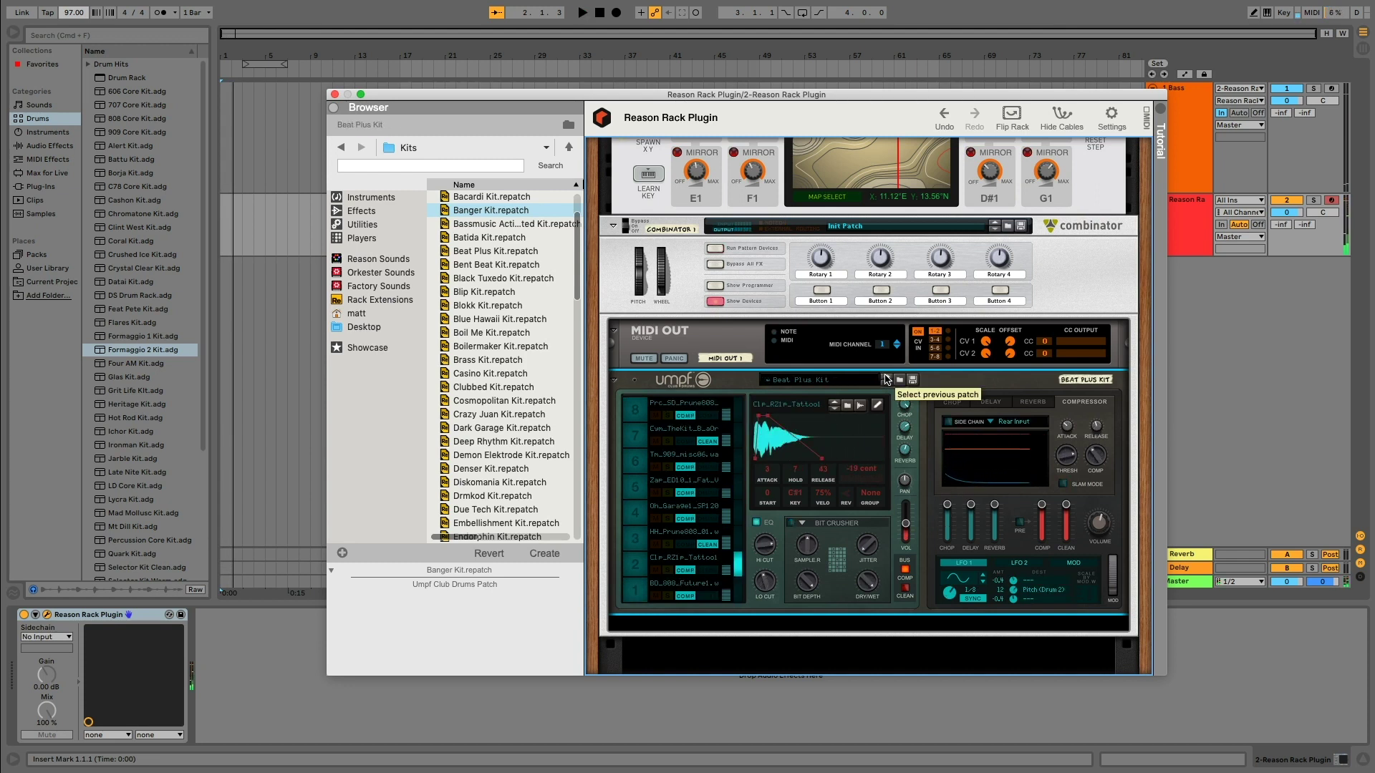
pyautogui.click(886, 378)
pyautogui.click(886, 378)
pyautogui.click(886, 378)
pyautogui.press('space')
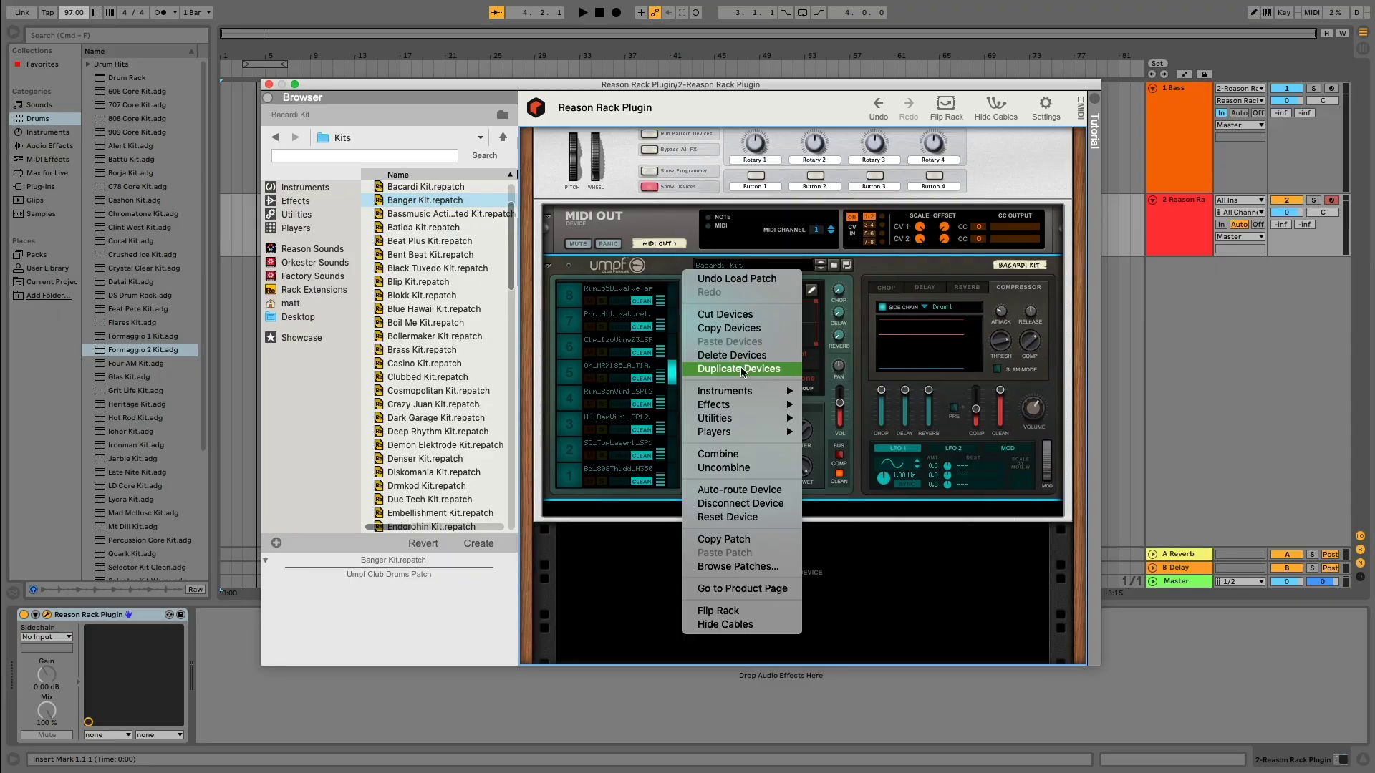
# Step: Duplicate the Umpf Club Drums device and load the Boil Me Kit into the copy
pyautogui.click(741, 368)
pyautogui.moveTo(705, 470); pyautogui.dragTo(706, 471)
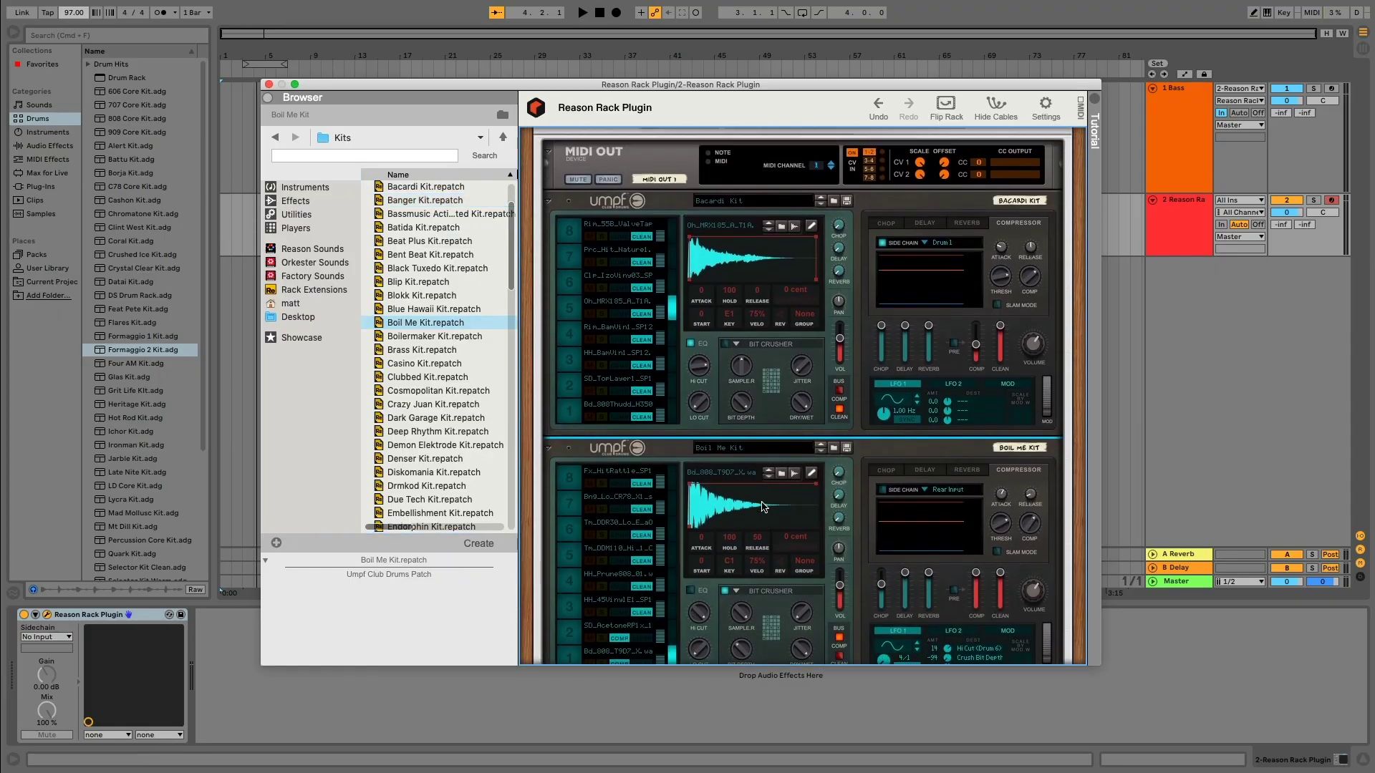
# Step: Cable the second Umpf's main outputs to audio outputs 3 and 4 of the I/O device on the rack's rear
pyautogui.click(945, 107)
pyautogui.moveTo(993, 557); pyautogui.dragTo(595, 143)
pyautogui.scroll(-10, 829, 405)
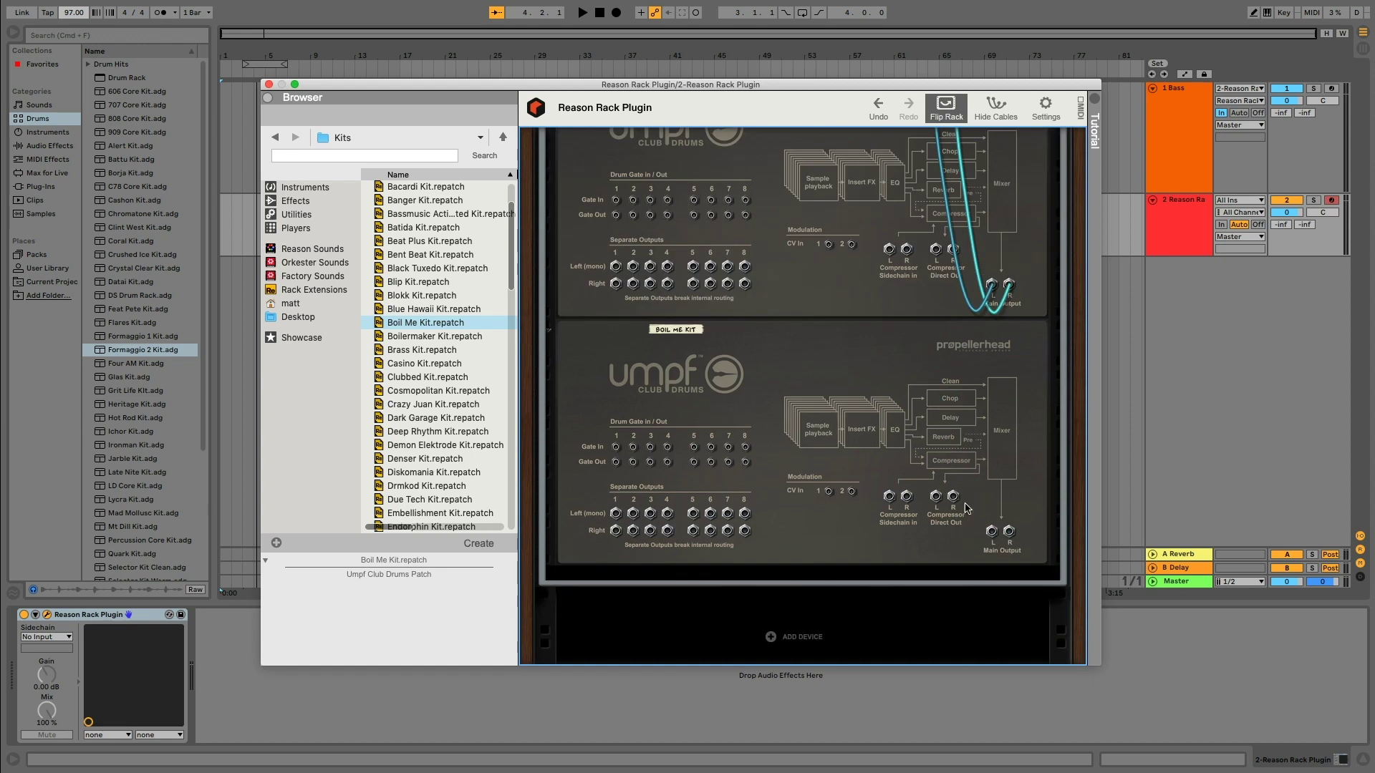
pyautogui.moveTo(993, 531); pyautogui.dragTo(794, 138)
# Step: Insert an audio track below track 2 and set its input to 2-Reason Rack Plugin, Stereo Out 3-4
pyautogui.click(1169, 229)
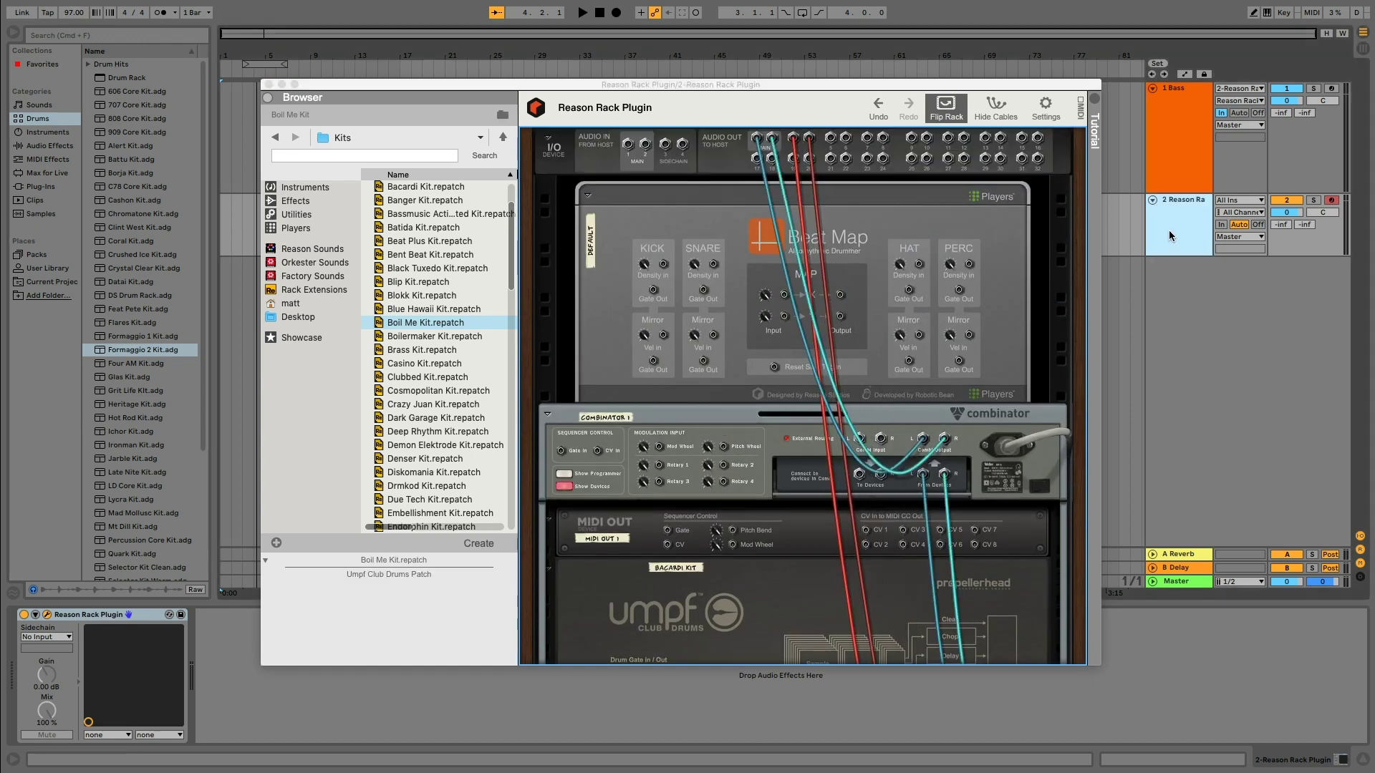
pyautogui.press('super+t')
pyautogui.click(1167, 249)
pyautogui.click(1185, 287)
pyautogui.click(1255, 263)
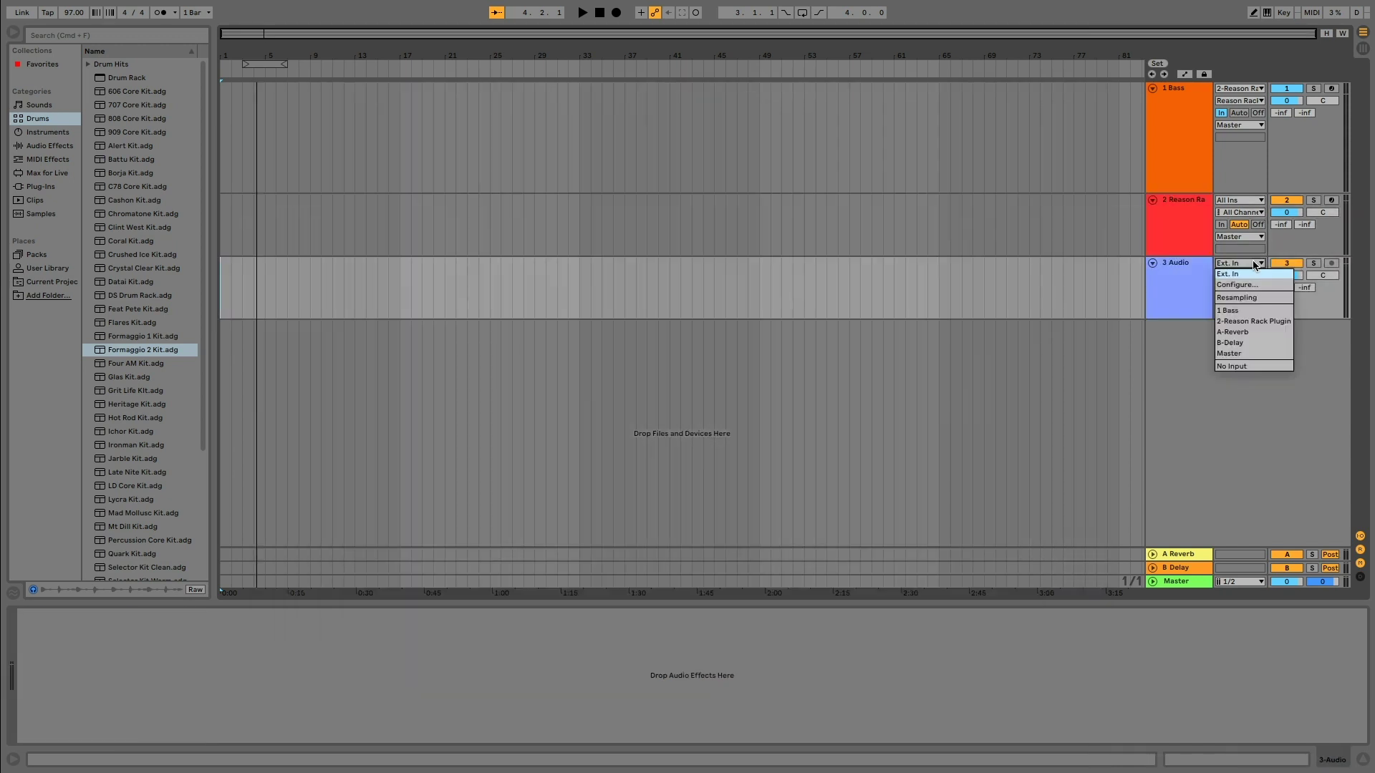
pyautogui.click(1252, 321)
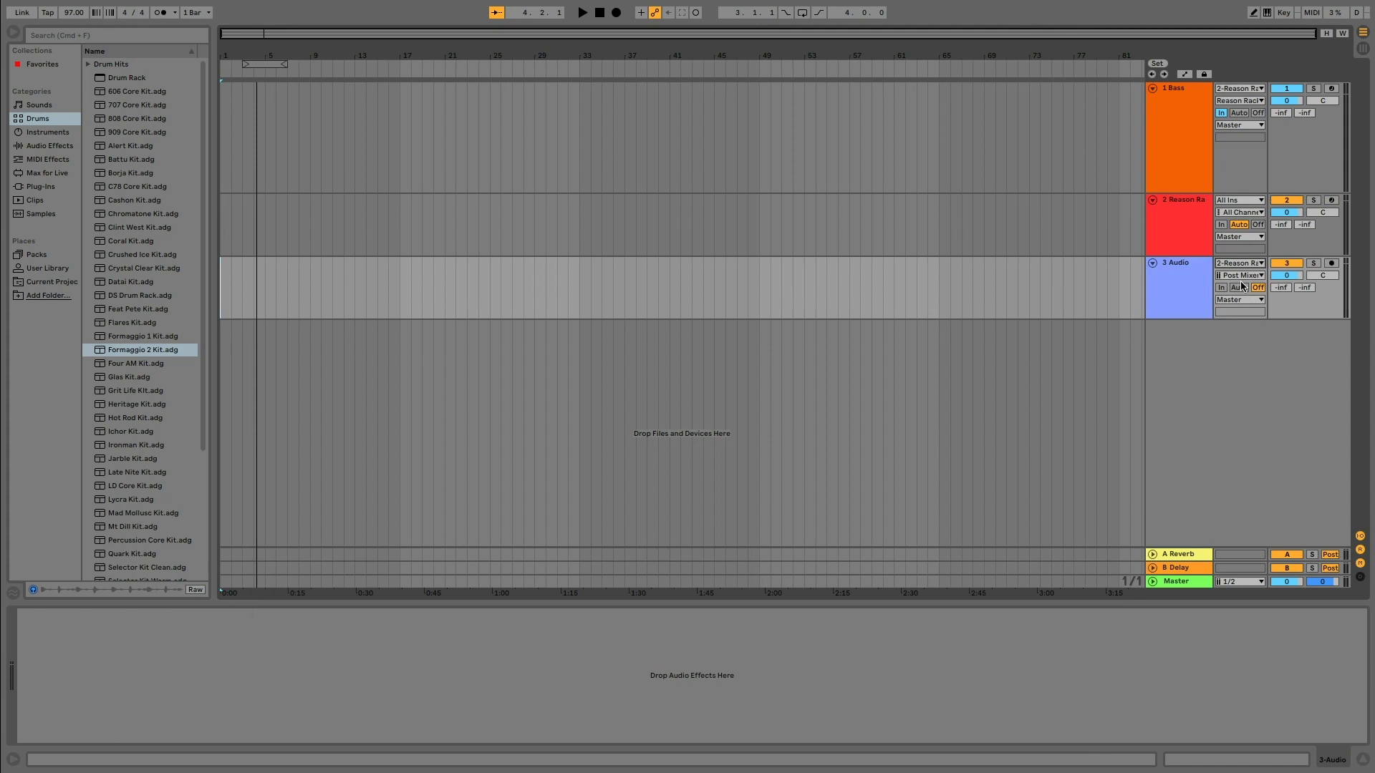
pyautogui.click(1243, 276)
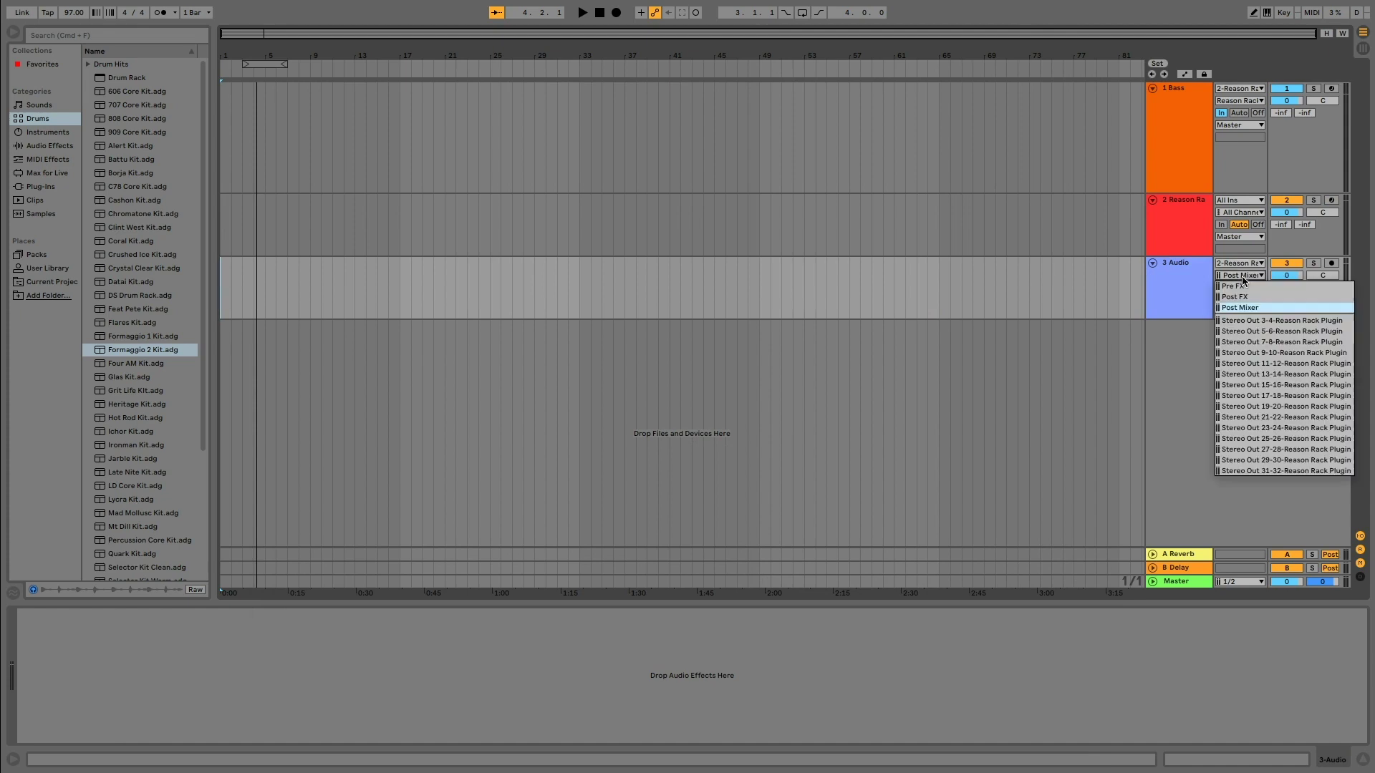
pyautogui.click(1248, 322)
# Step: Arm the new audio track and solo it during playback to check the second kit's separate output
pyautogui.press('space')
pyautogui.click(1332, 263)
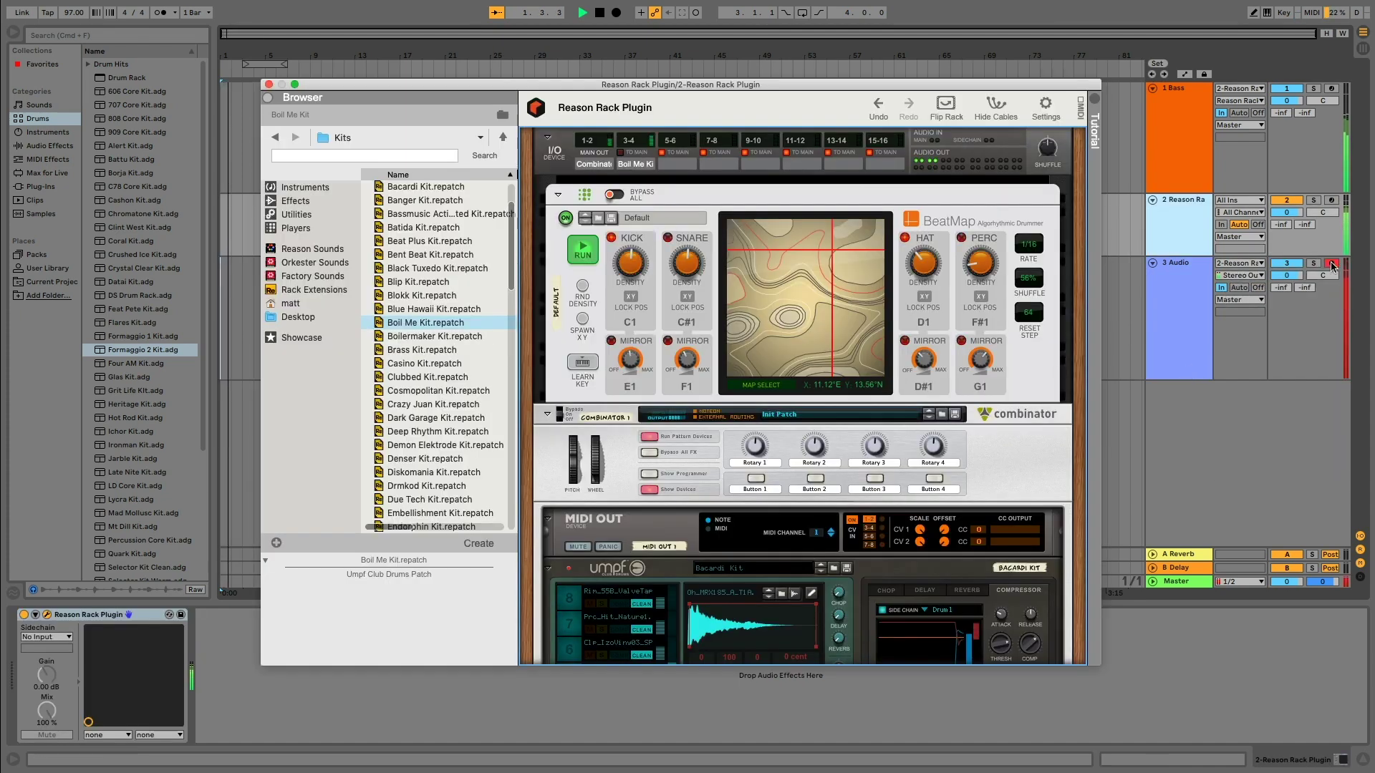
pyautogui.click(1332, 264)
pyautogui.click(1312, 263)
pyautogui.press('space')
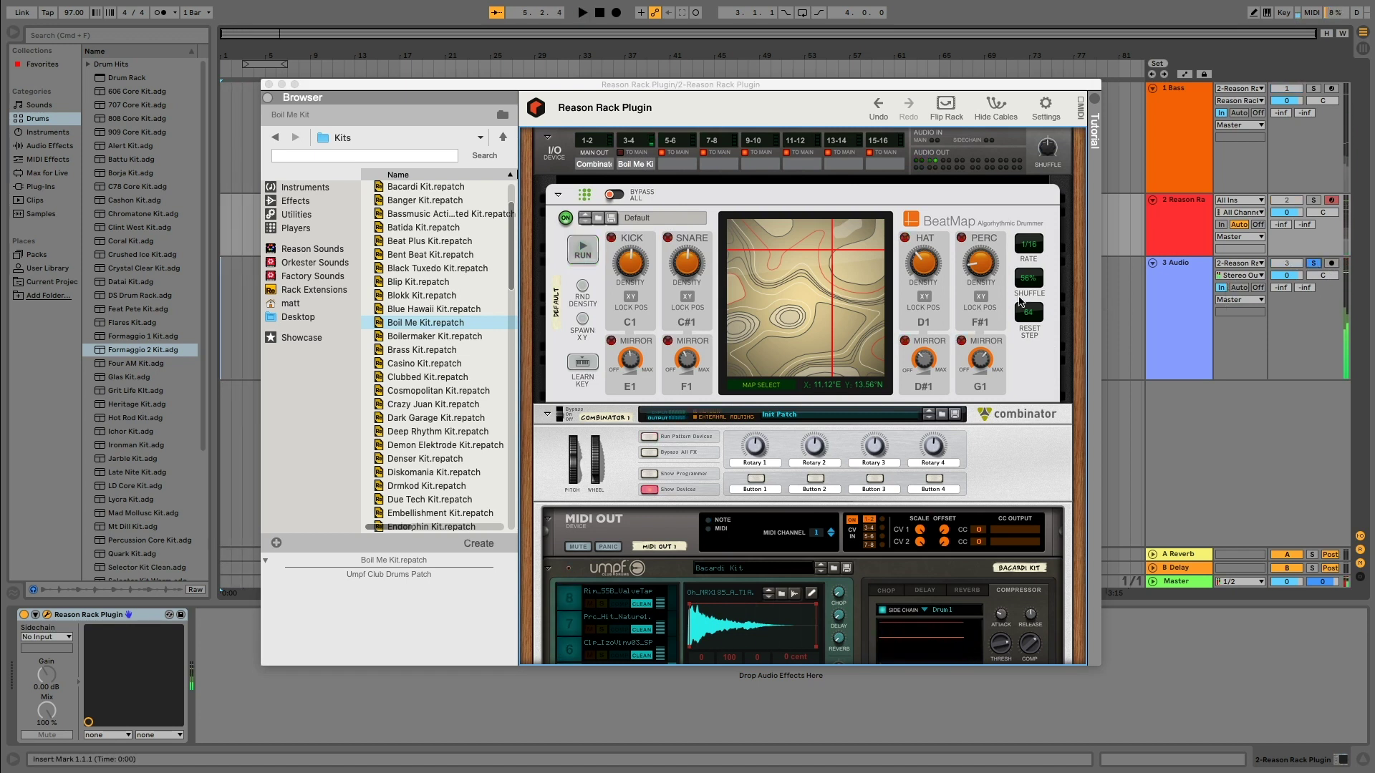
pyautogui.click(284, 99)
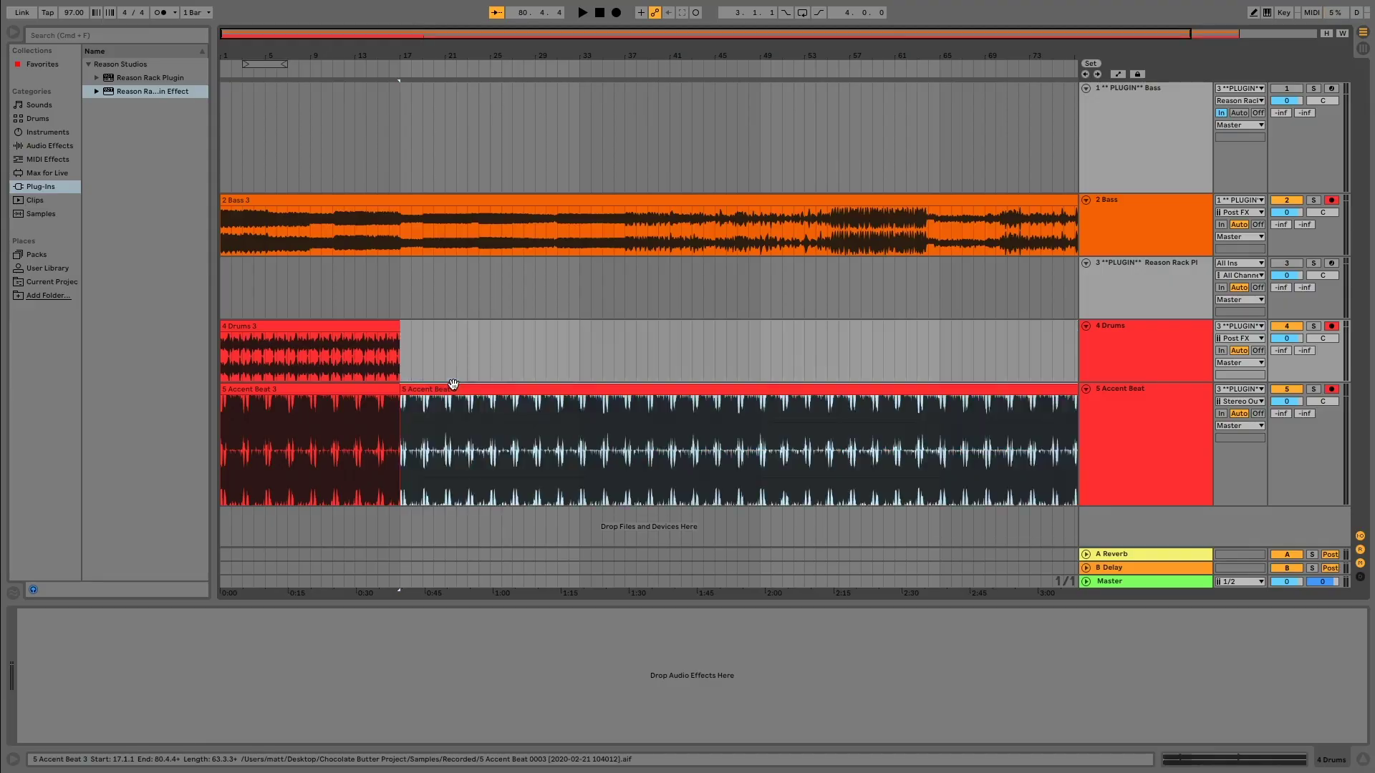
# Step: Delete the Accent Beat recording after bar 17 and move the remaining Accent Beat clip to start at bar 33
pyautogui.press('Delete')
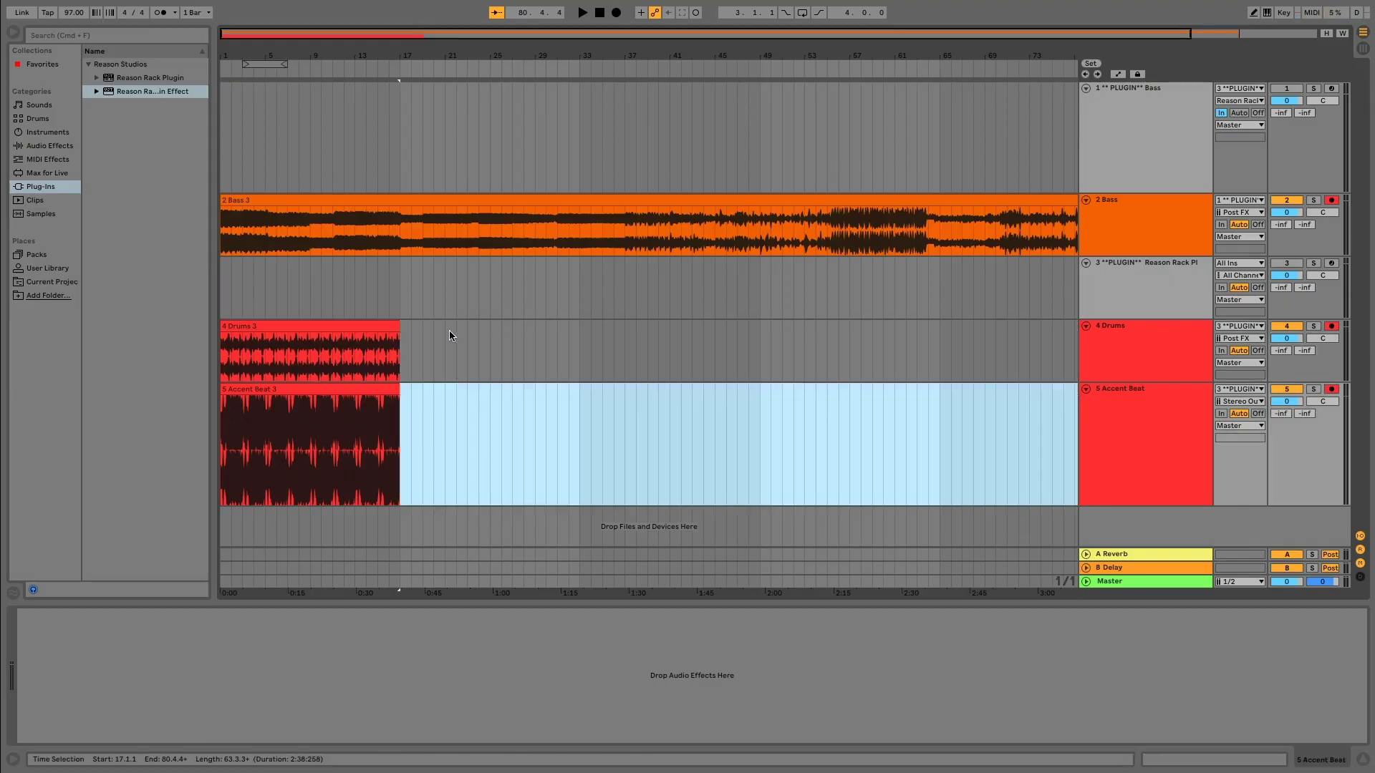
pyautogui.moveTo(290, 61)
pyautogui.mouseDown()
pyautogui.moveTo(290, 126)
pyautogui.moveTo(292, 68)
pyautogui.mouseUp()
pyautogui.click(507, 568)
pyautogui.moveTo(268, 386); pyautogui.dragTo(634, 376)
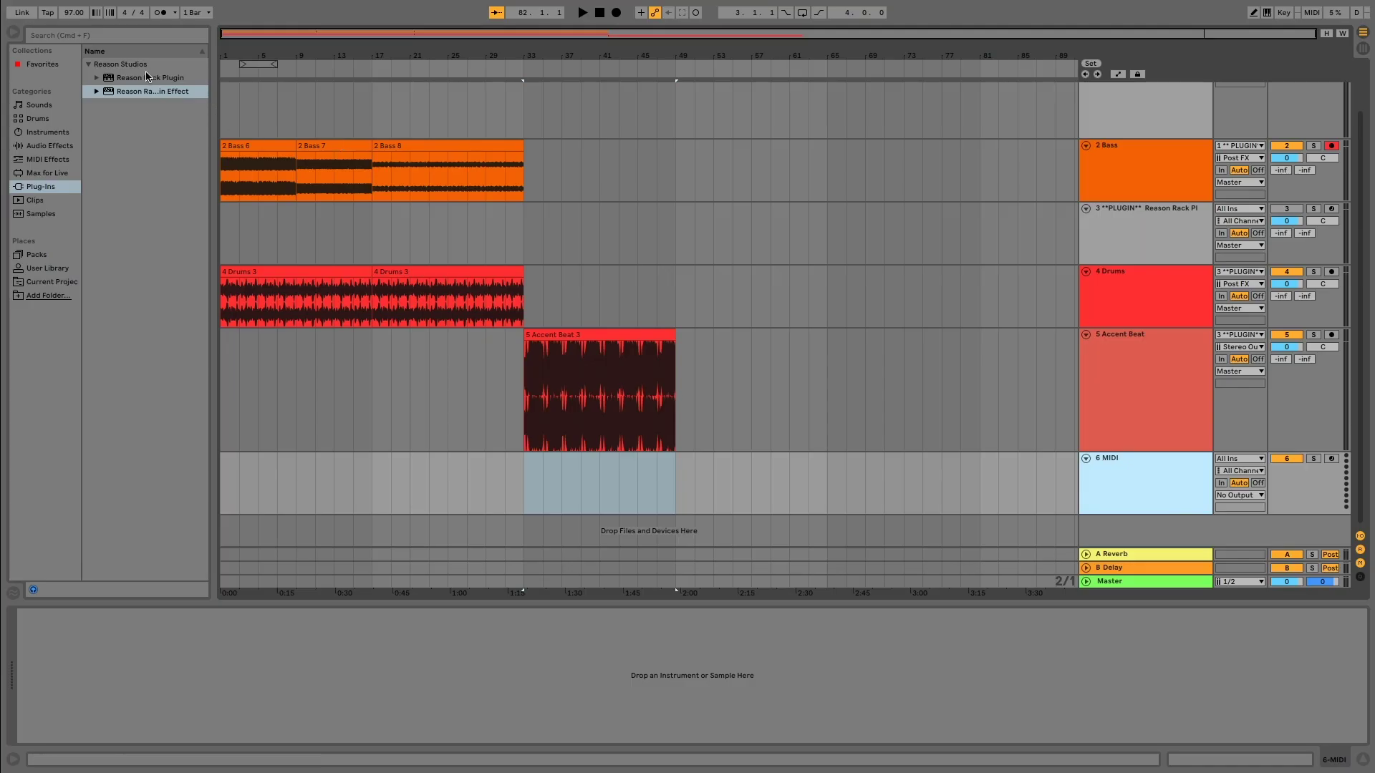
# Step: Load Reason Rack Plugin on the new MIDI track and add a PolyStep Sequencer player to its rack
pyautogui.click(146, 77)
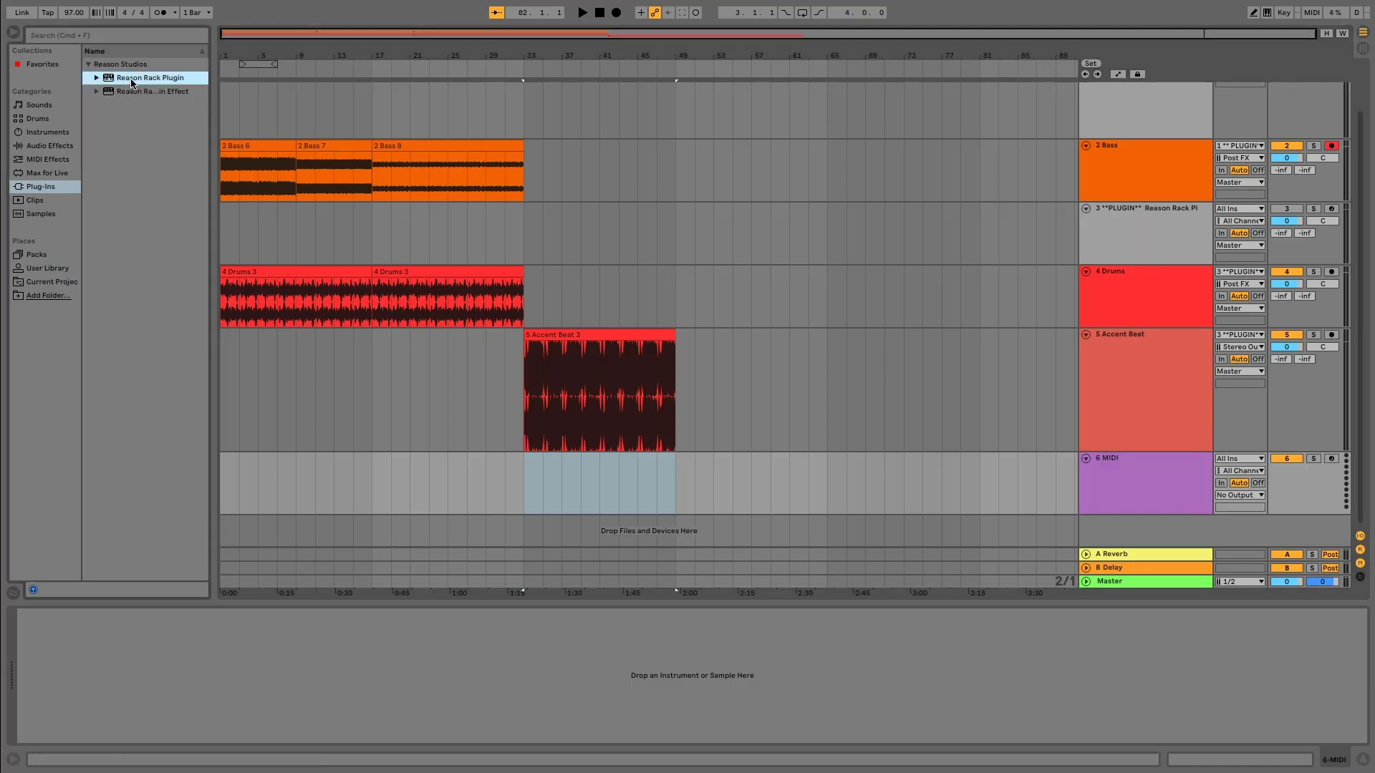
pyautogui.moveTo(147, 77); pyautogui.dragTo(1123, 466)
pyautogui.click(587, 467)
pyautogui.click(494, 267)
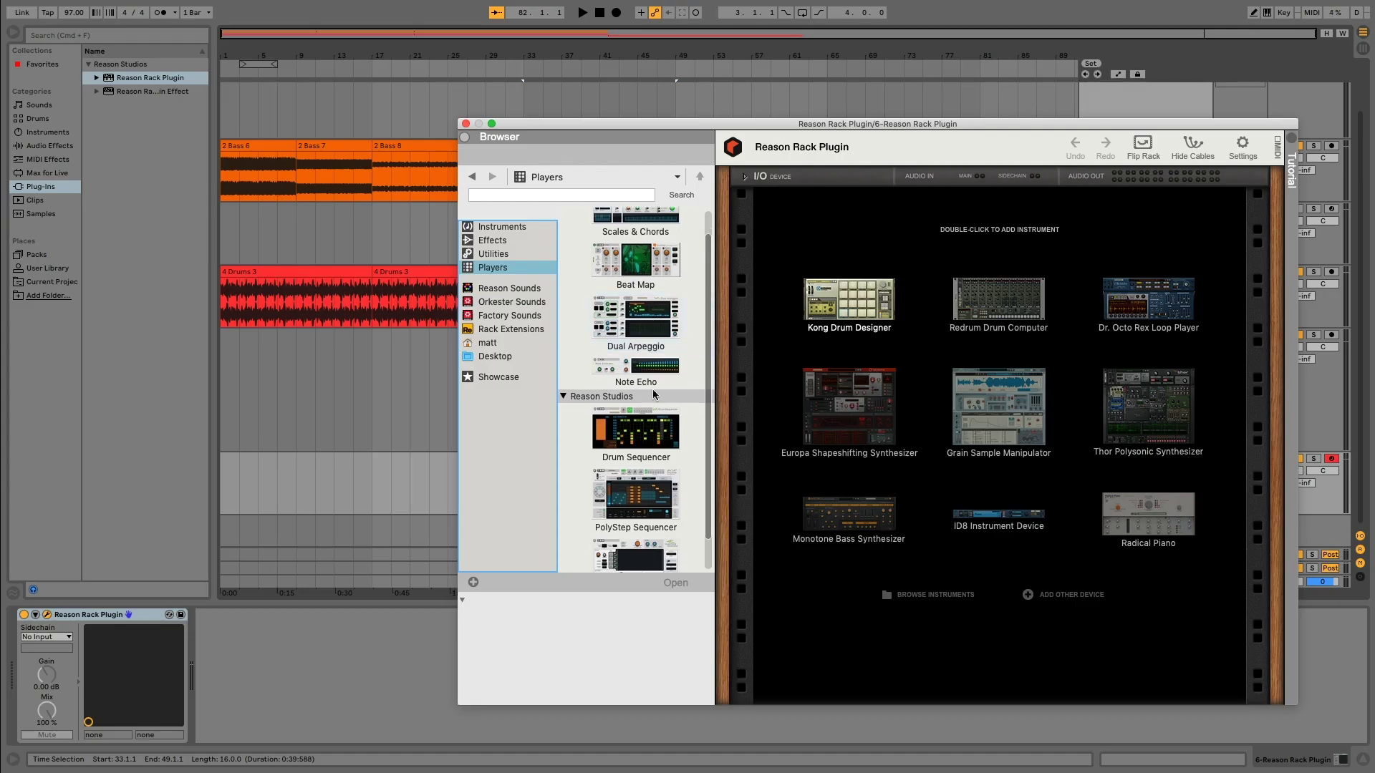
pyautogui.moveTo(635, 494); pyautogui.dragTo(924, 383)
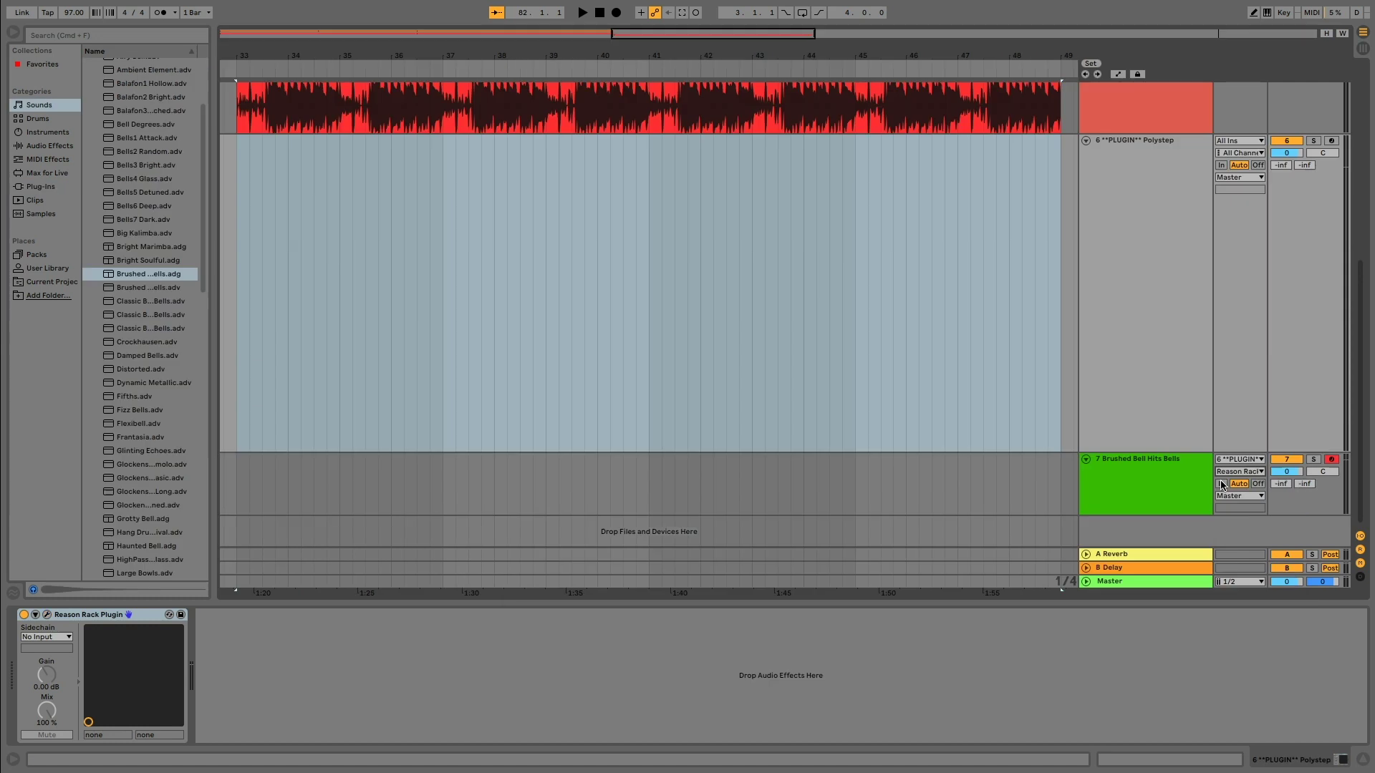
# Step: Play the Accent Beat together with the Polystep-driven Brushed Bell Hits Bells track from bar 33
pyautogui.press('space')
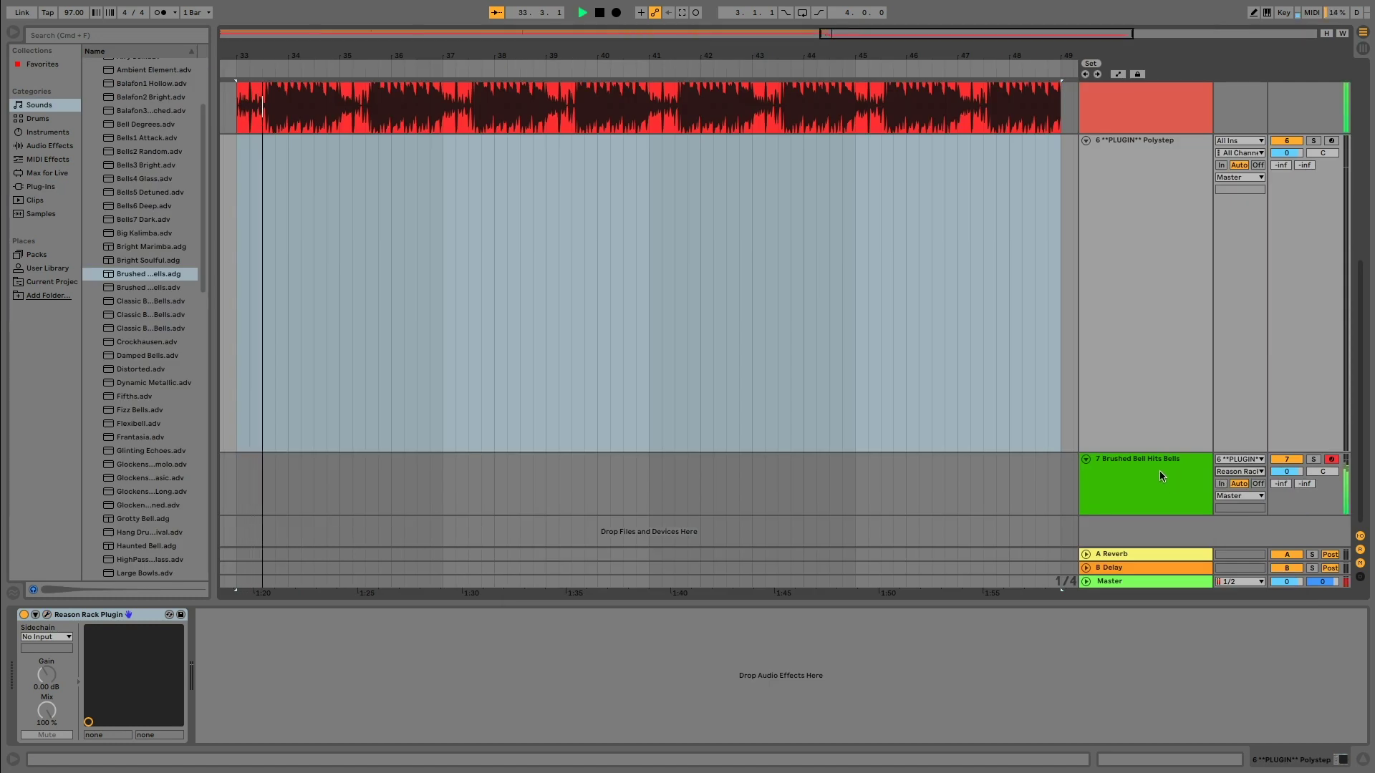
pyautogui.scroll(5, 1117, 477)
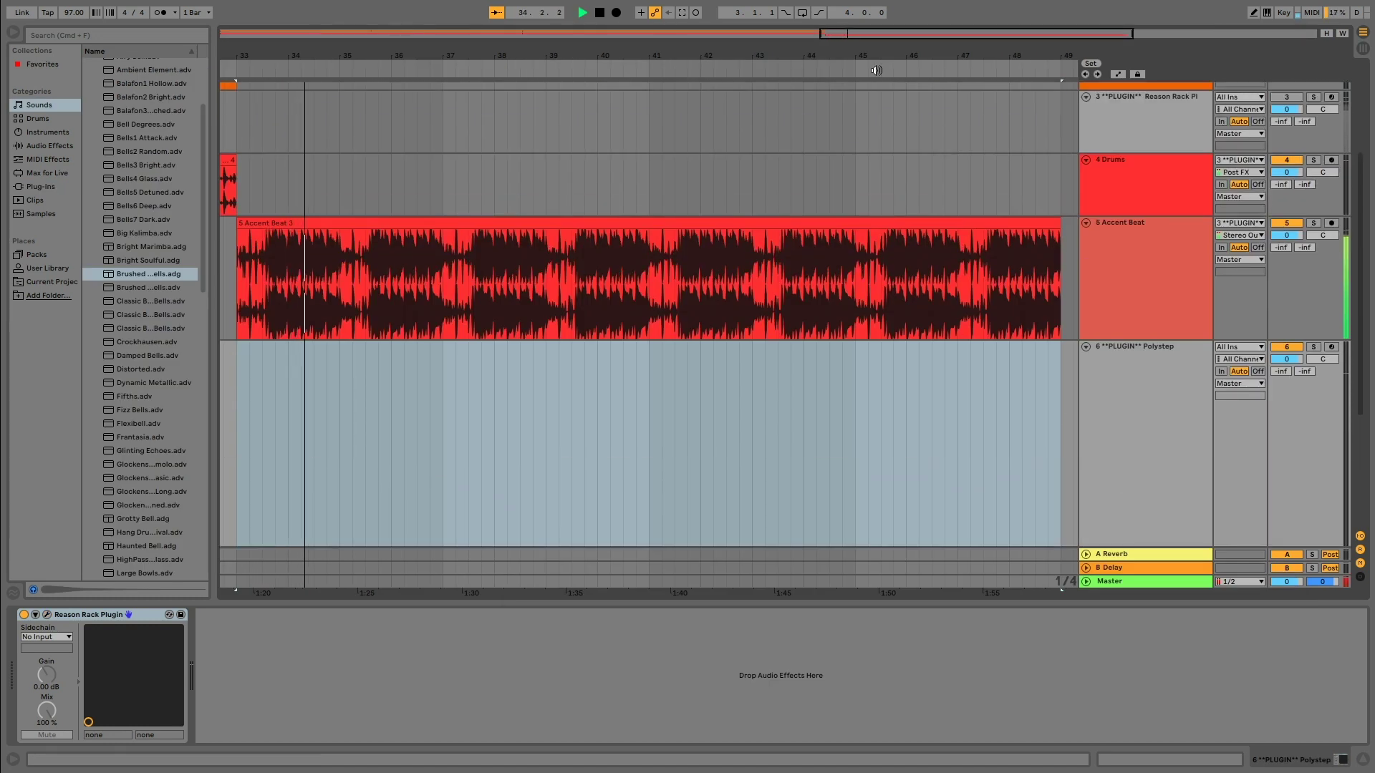
pyautogui.press('w')
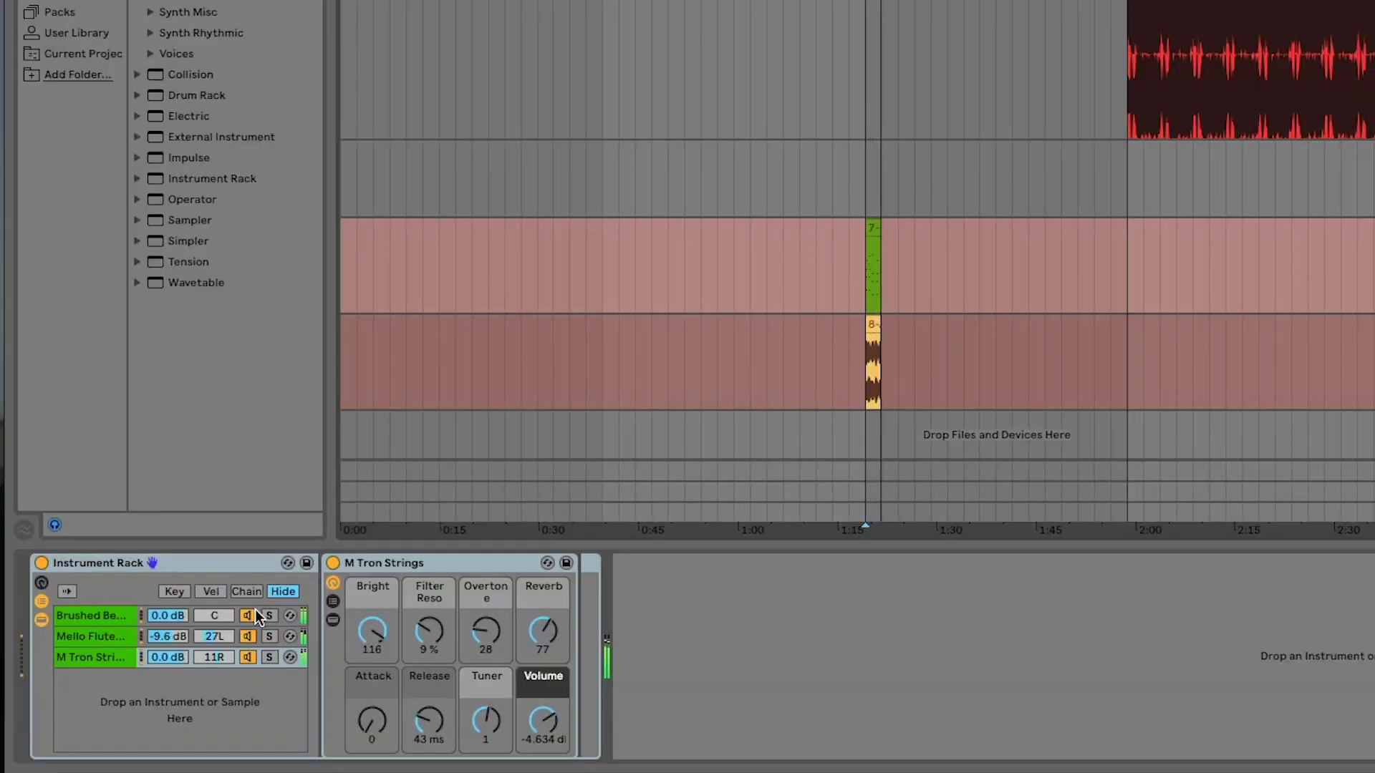
# Step: Solo the M Tron Strings, Mello Flute Winds and Brushed Bell Hits chains in turn while the Instrument Rack records
pyautogui.click(270, 658)
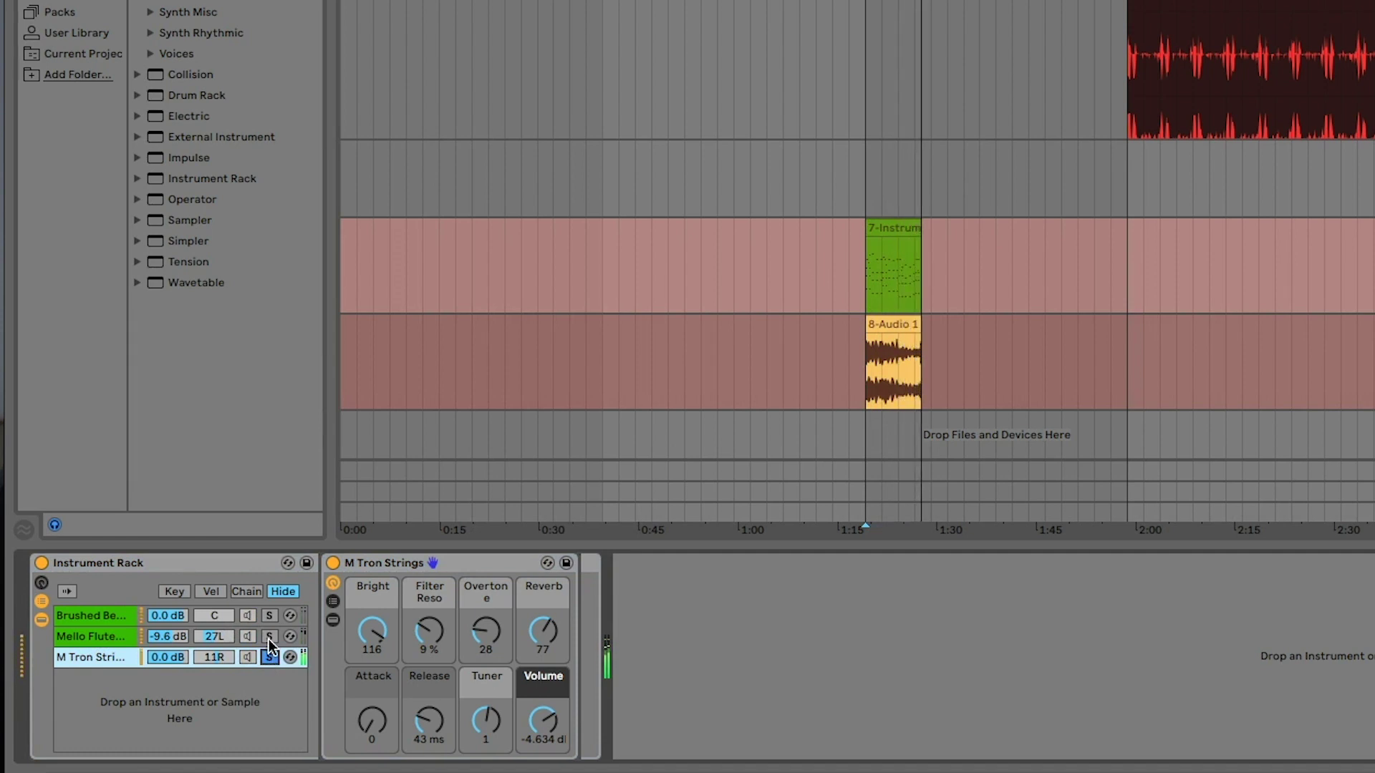
pyautogui.click(269, 638)
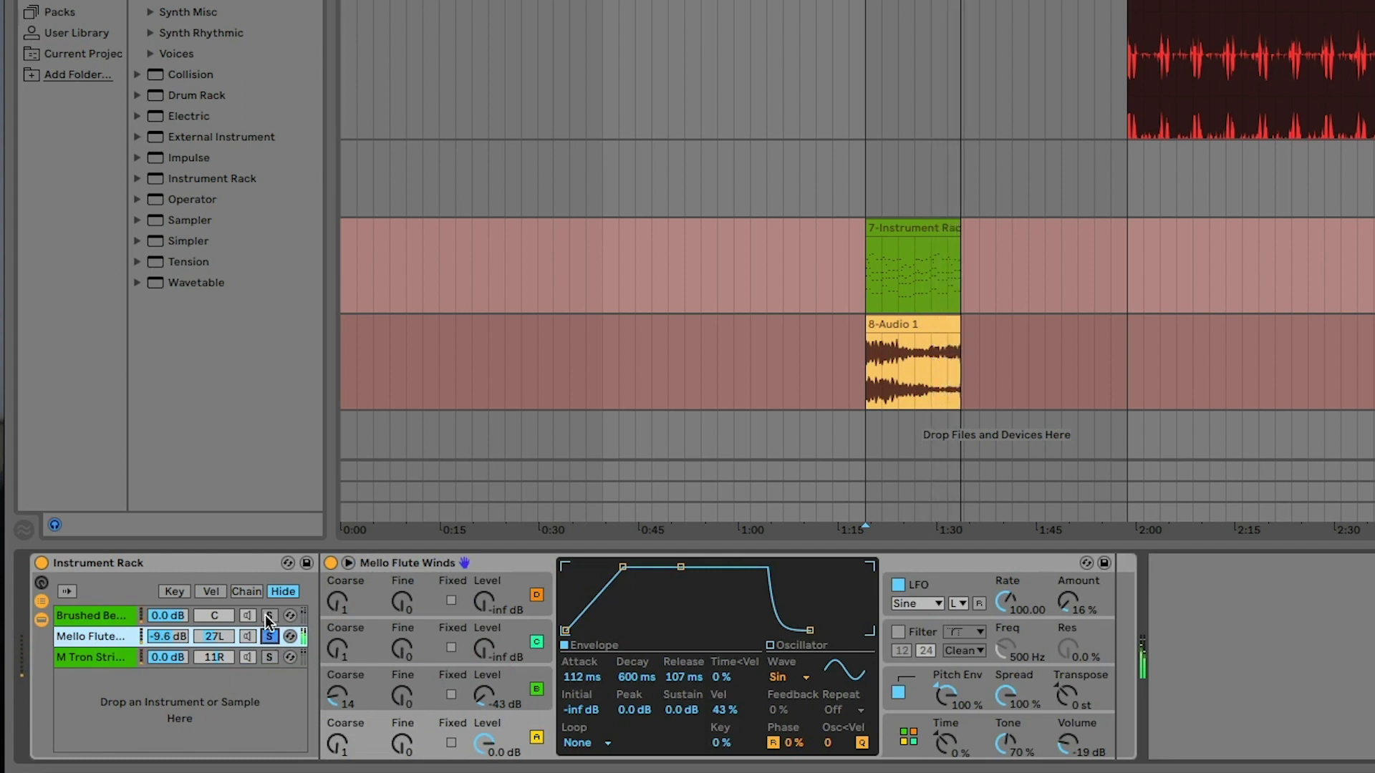
pyautogui.click(269, 616)
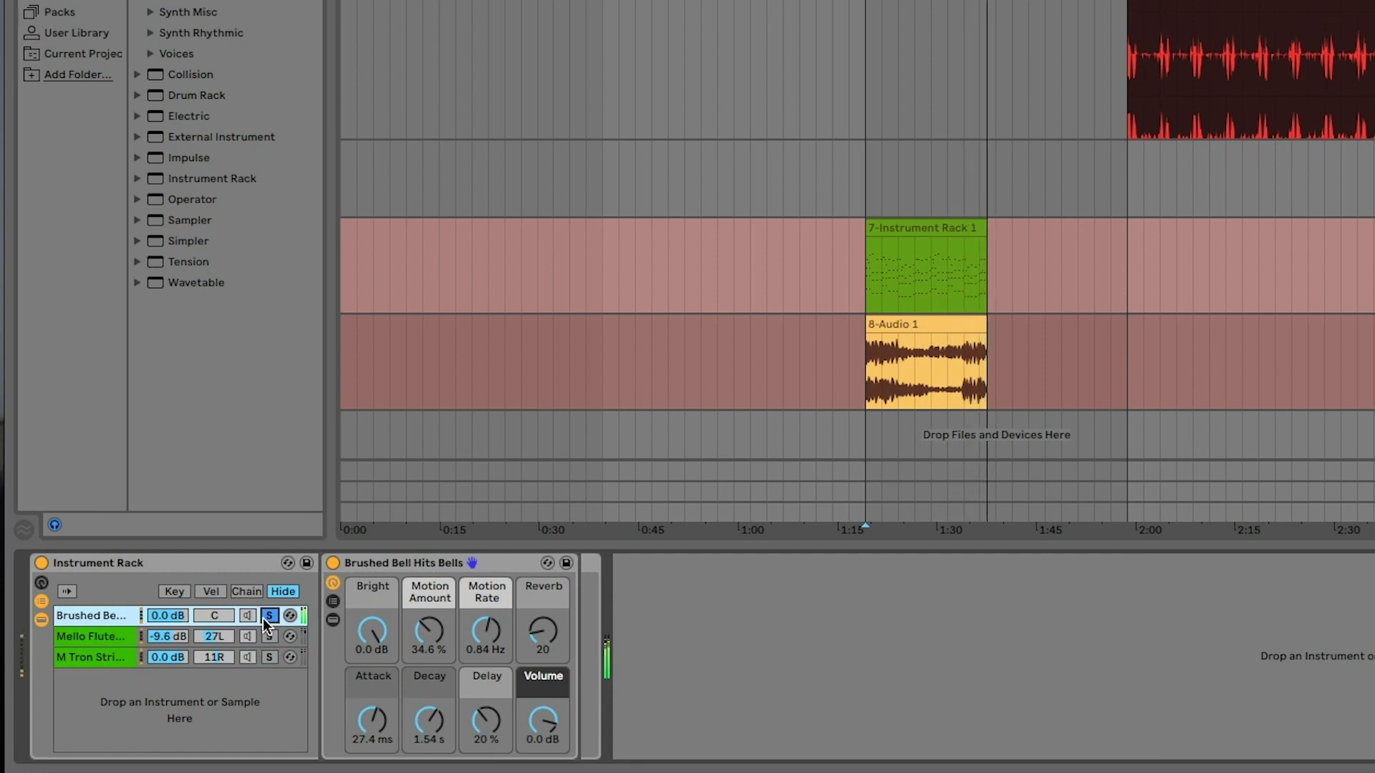
pyautogui.click(270, 637)
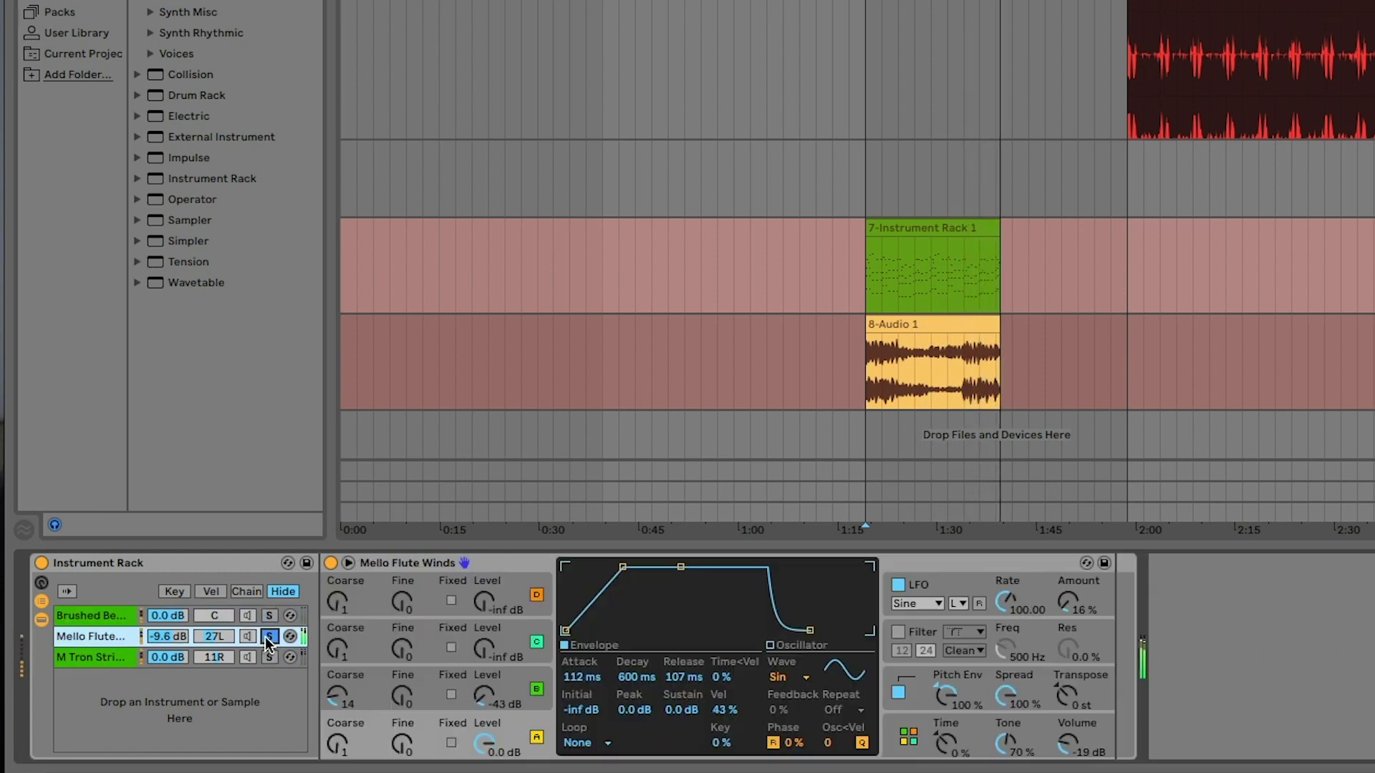
pyautogui.click(270, 658)
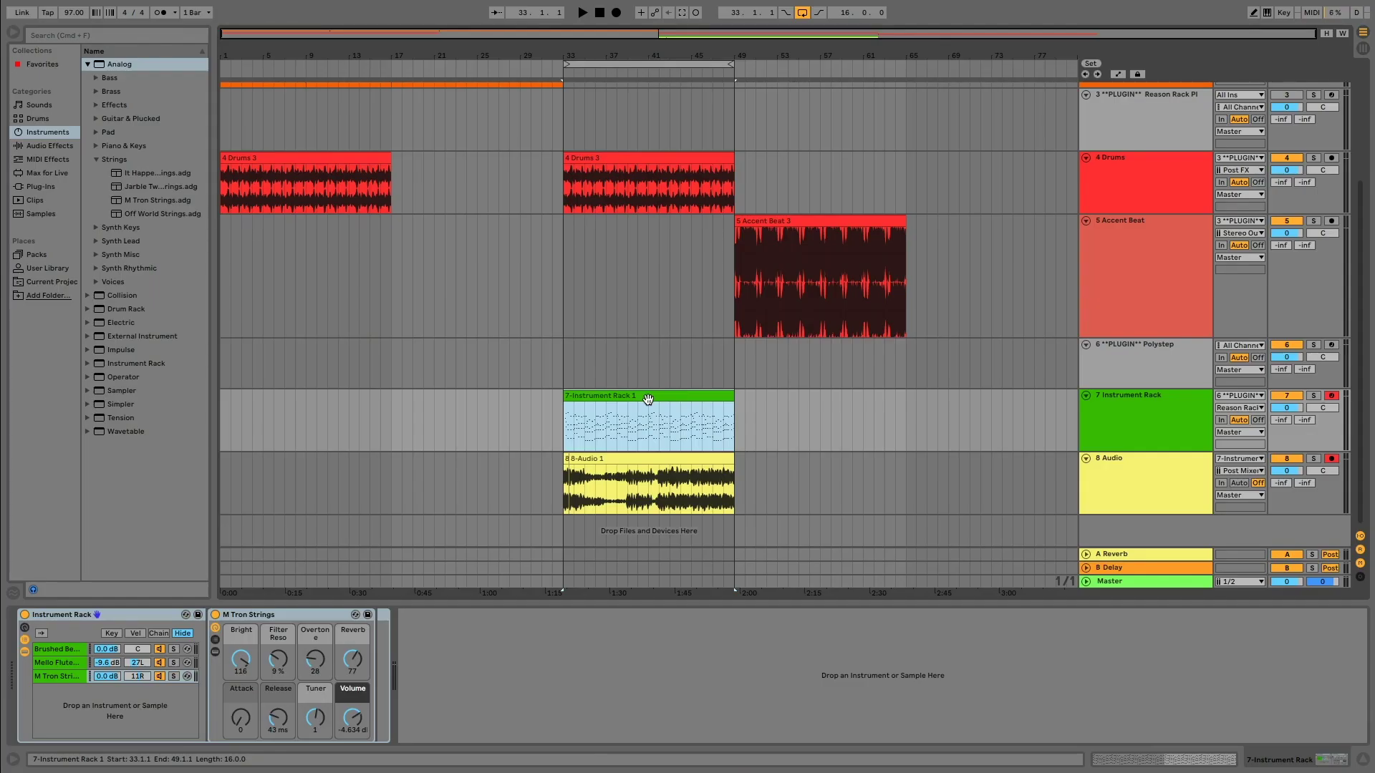
# Step: Disarm, deactivate and fold the Instrument Rack track
pyautogui.click(824, 449)
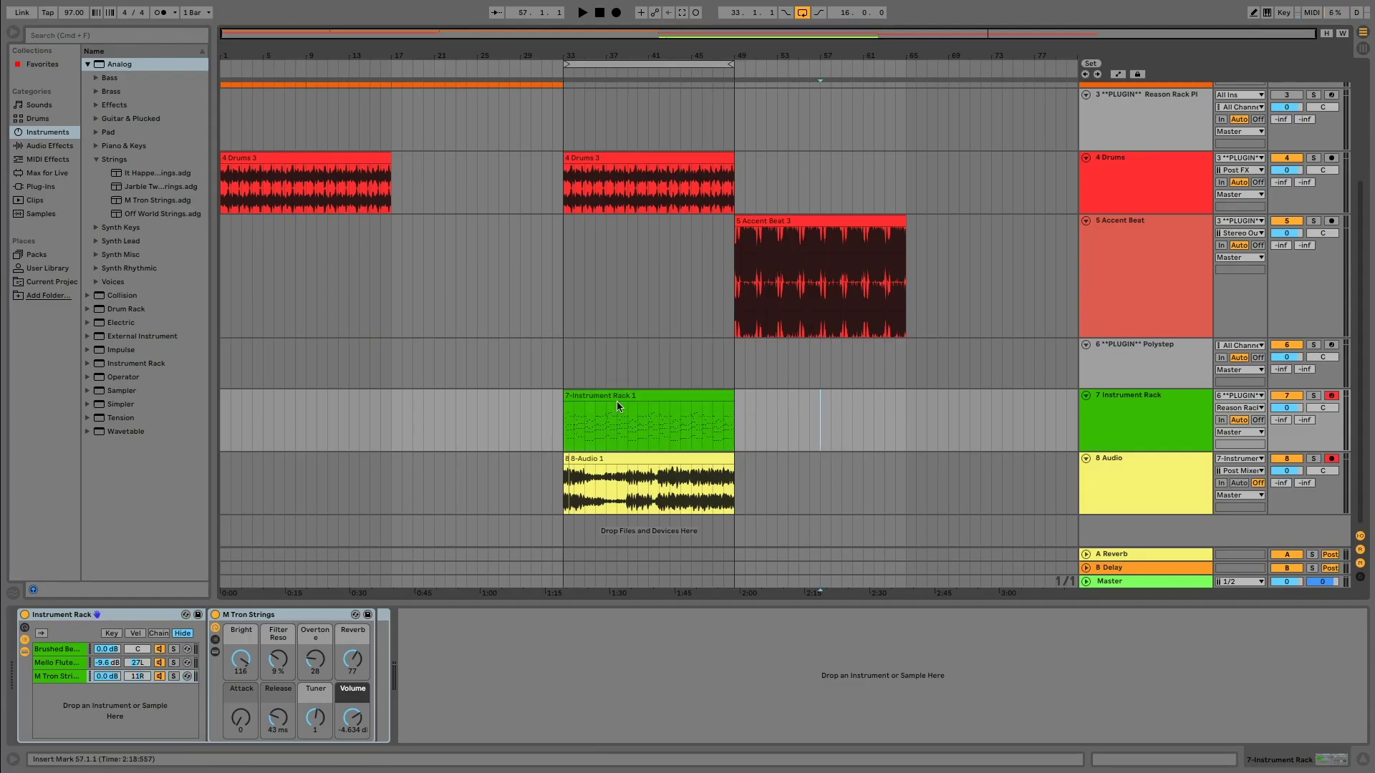
pyautogui.click(1092, 420)
pyautogui.click(1321, 399)
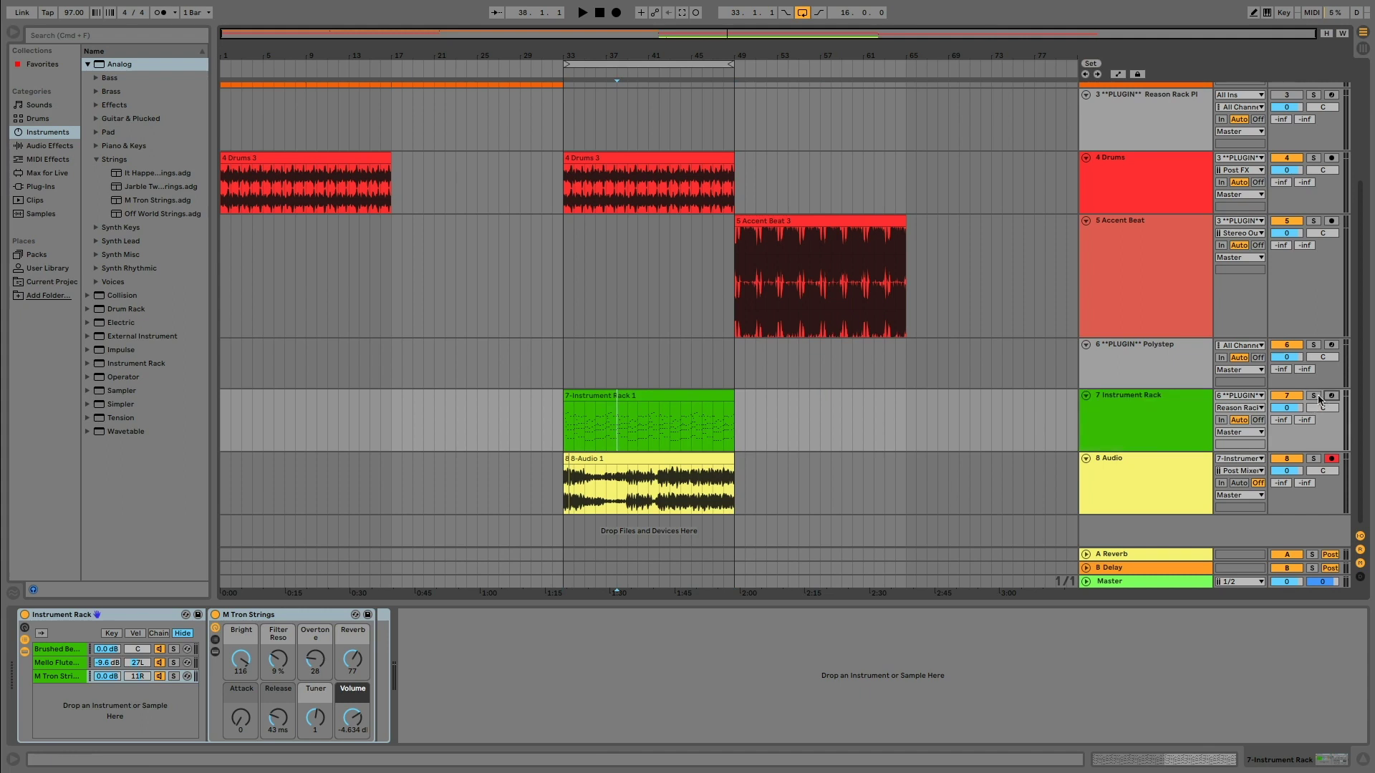
pyautogui.click(1147, 398)
pyautogui.click(1085, 395)
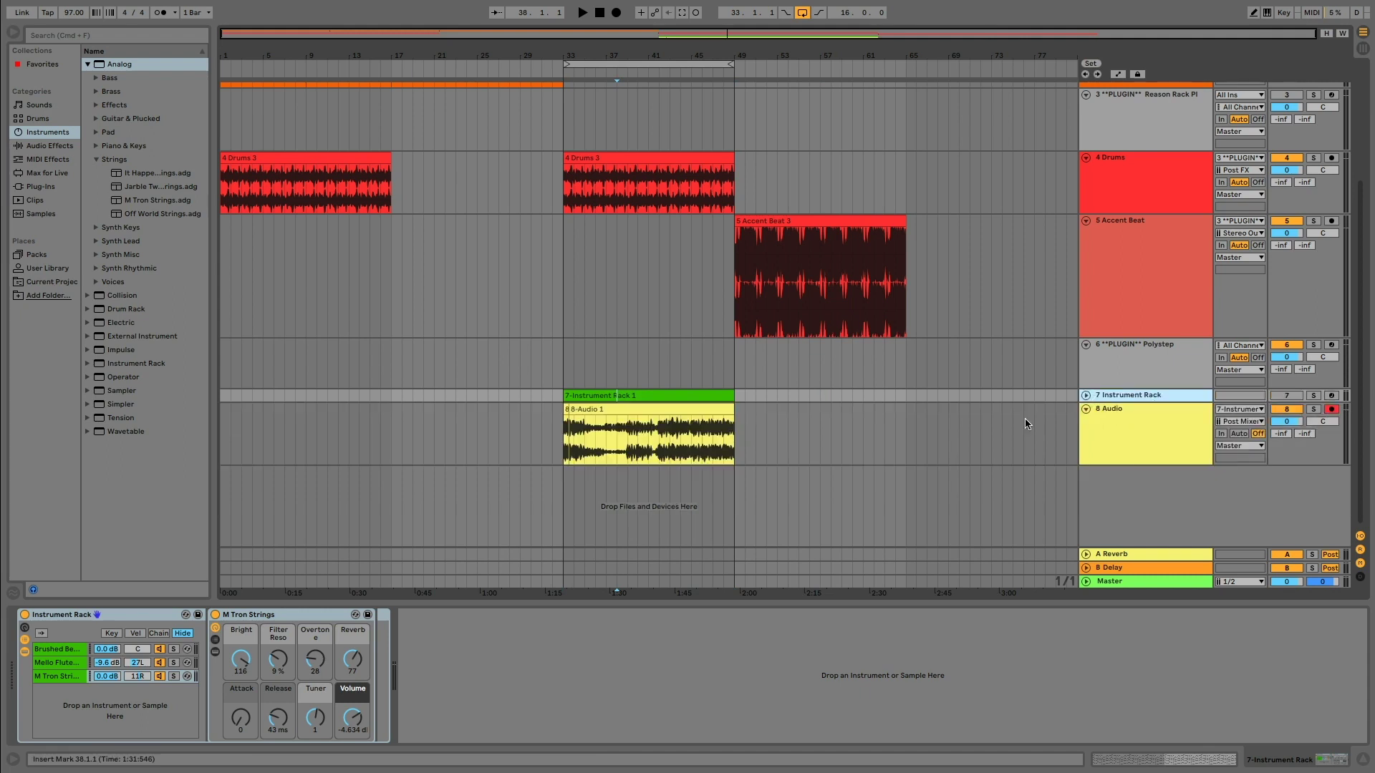
# Step: Play the recorded 8-Audio 1 clip and inspect the Polystep track's PolyStep Sequencer pattern
pyautogui.click(1128, 416)
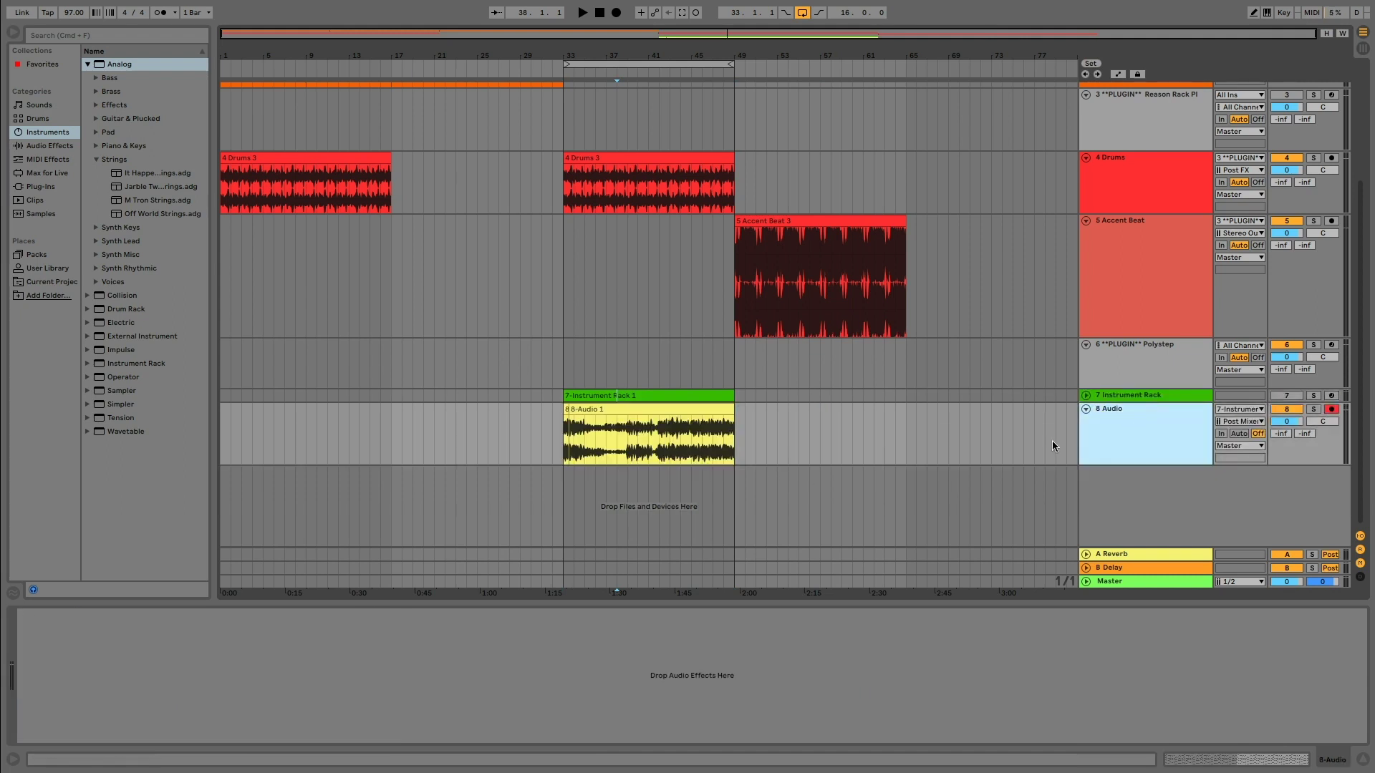
pyautogui.click(649, 411)
pyautogui.click(1126, 362)
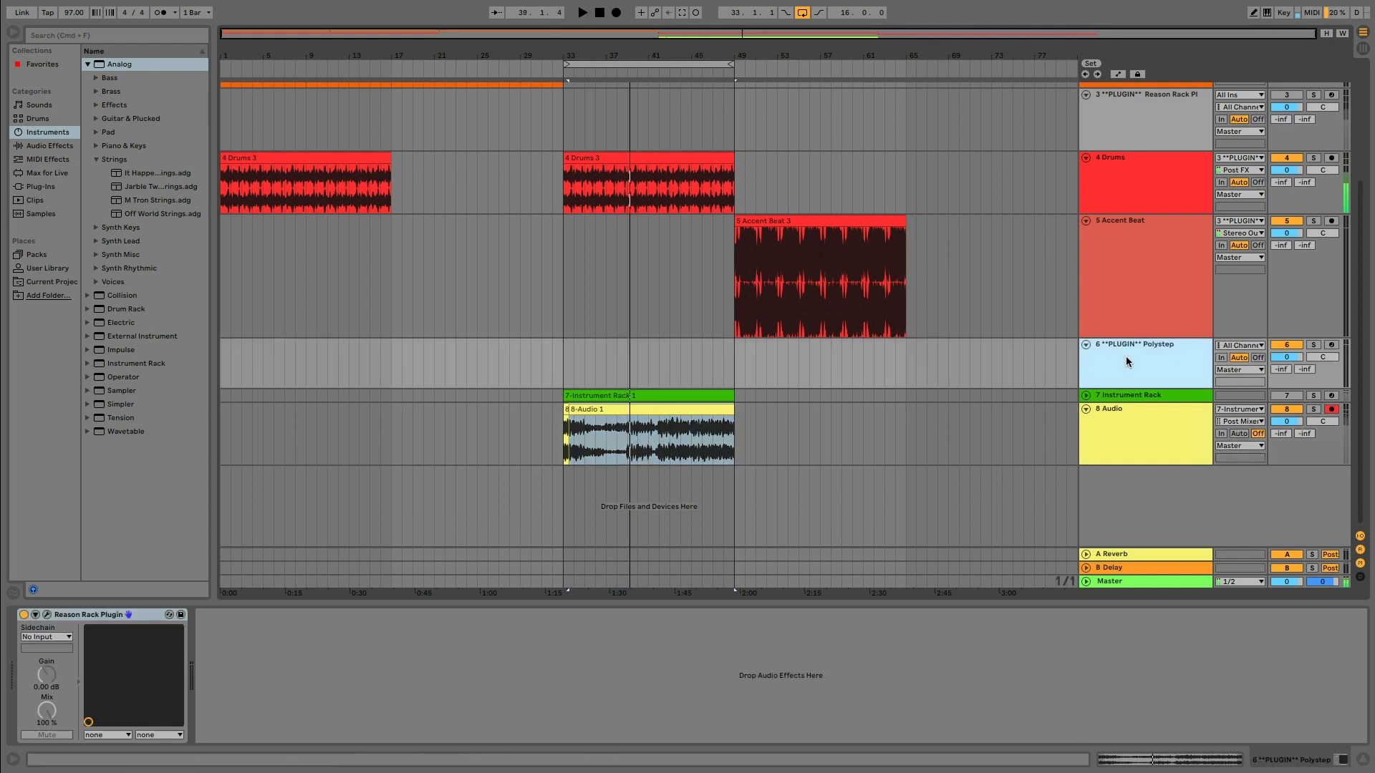
pyautogui.click(46, 615)
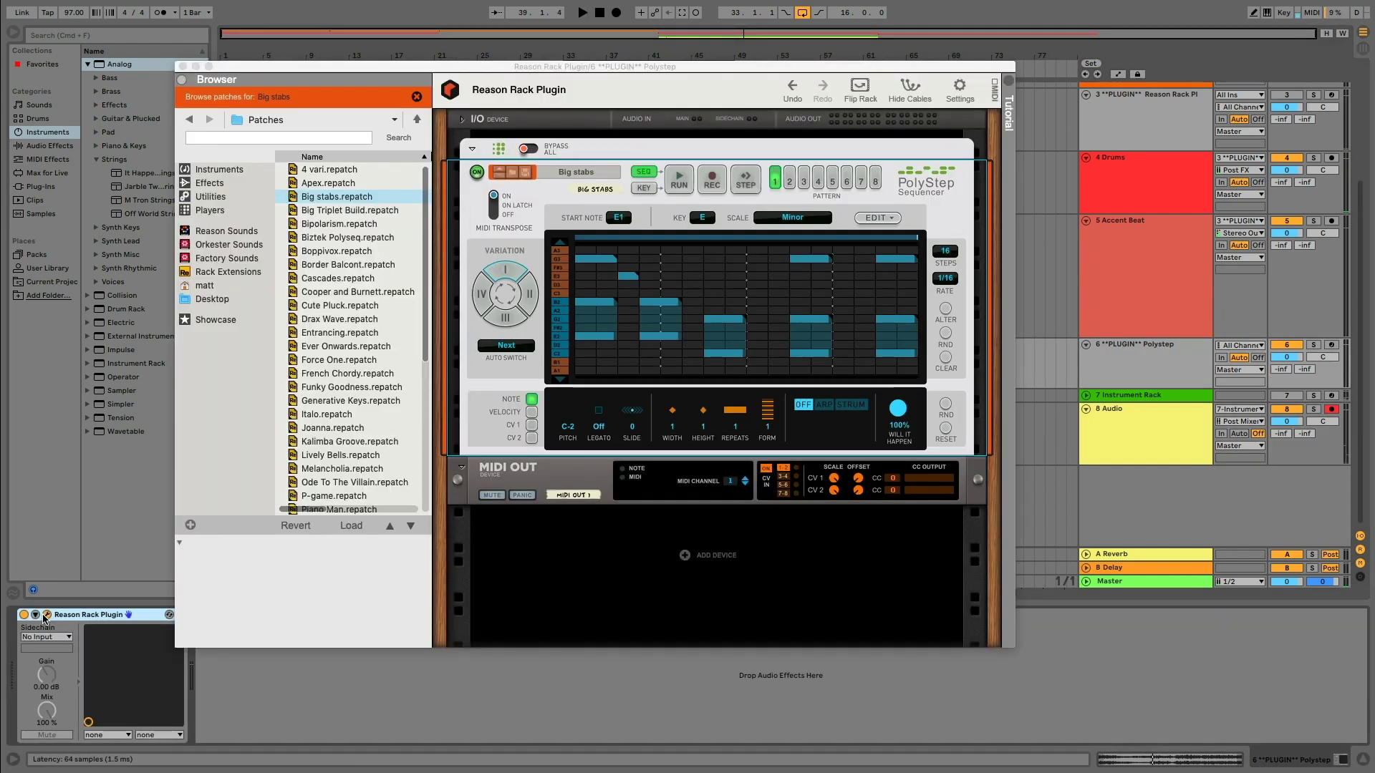
pyautogui.click(182, 66)
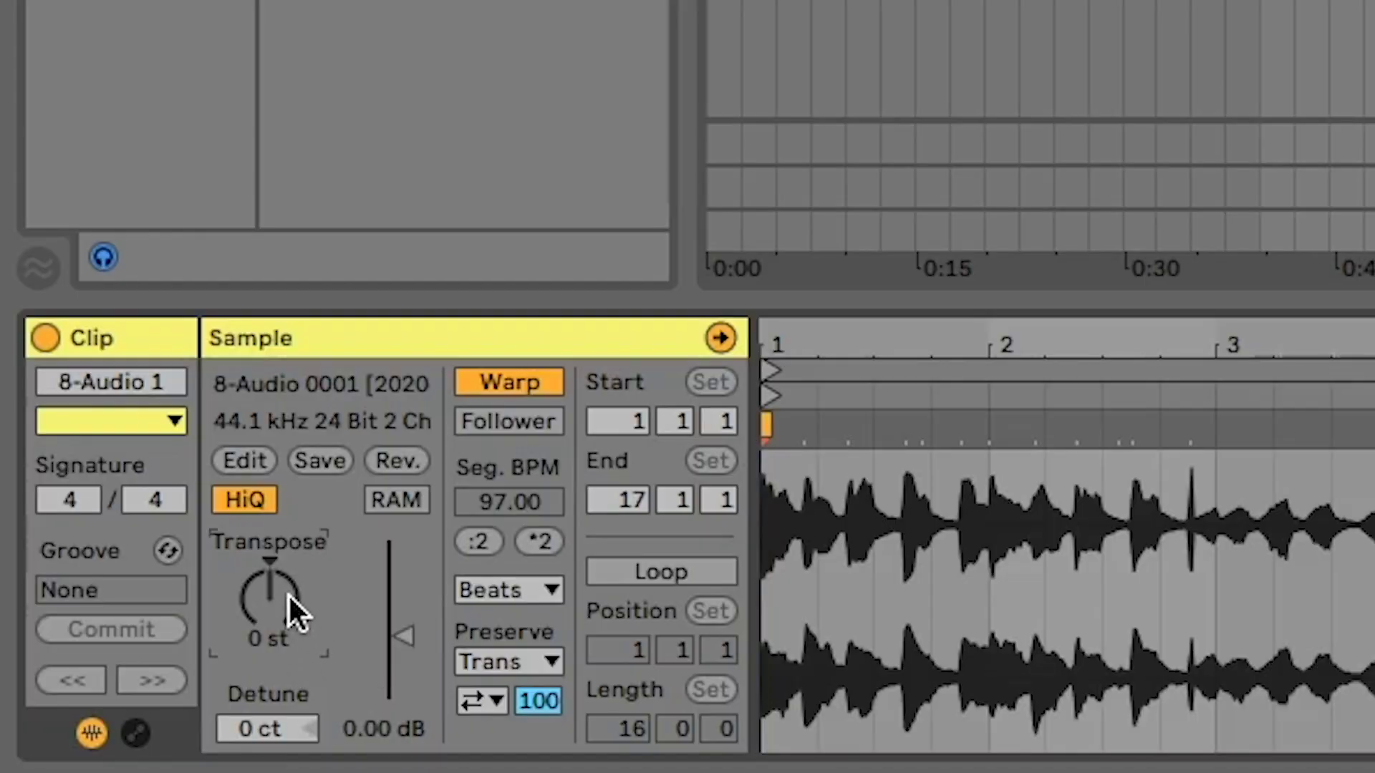
# Step: Transpose the recorded 8-Audio 1 clip to 5 semitones
pyautogui.scroll(5, 288, 593)
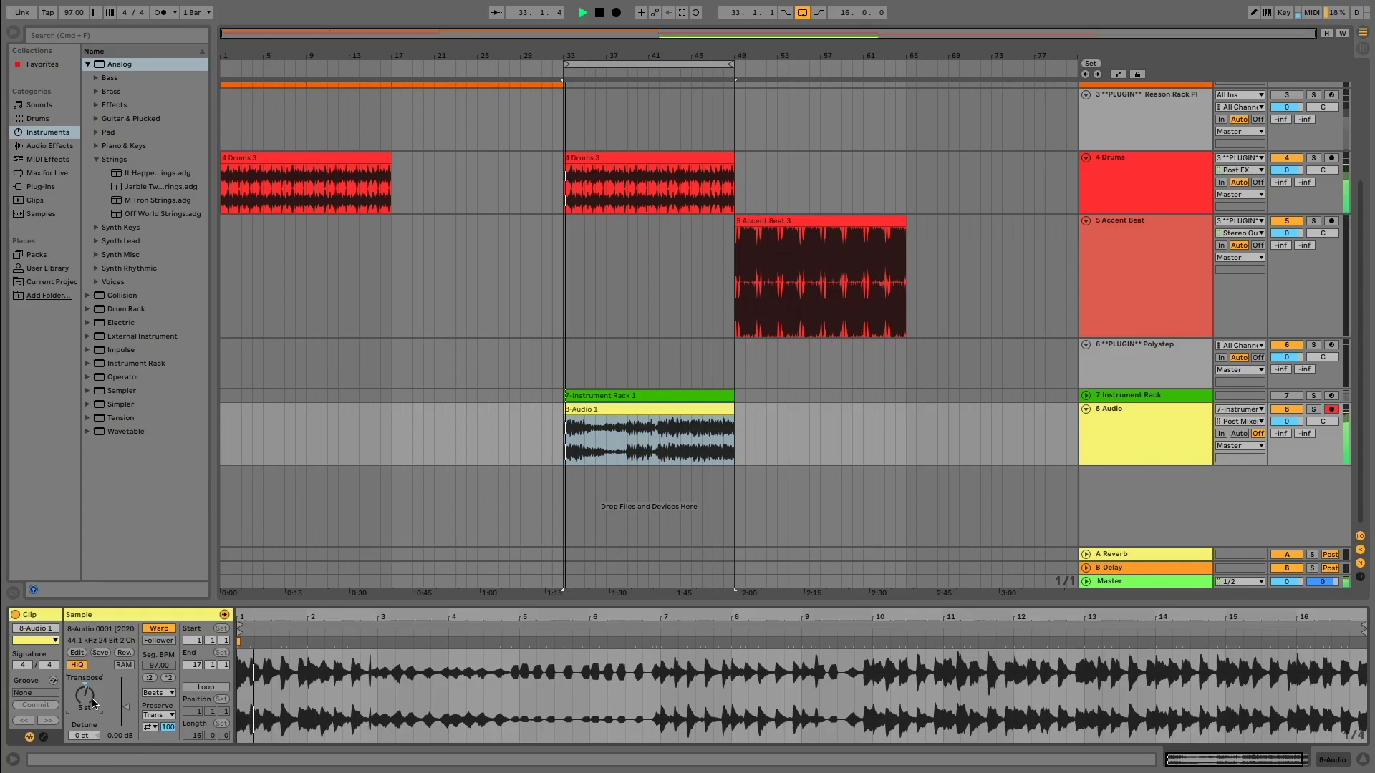
pyautogui.moveTo(562, 57); pyautogui.dragTo(562, 77)
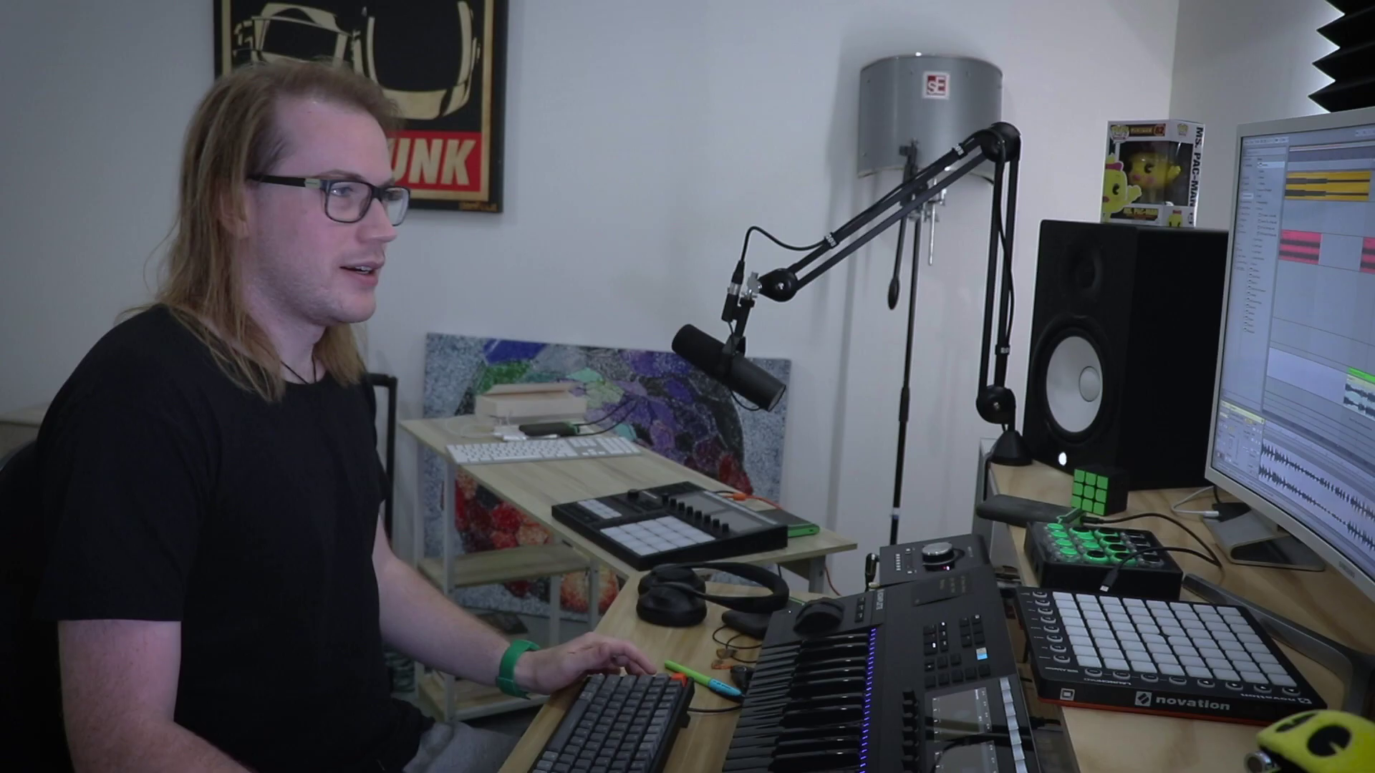
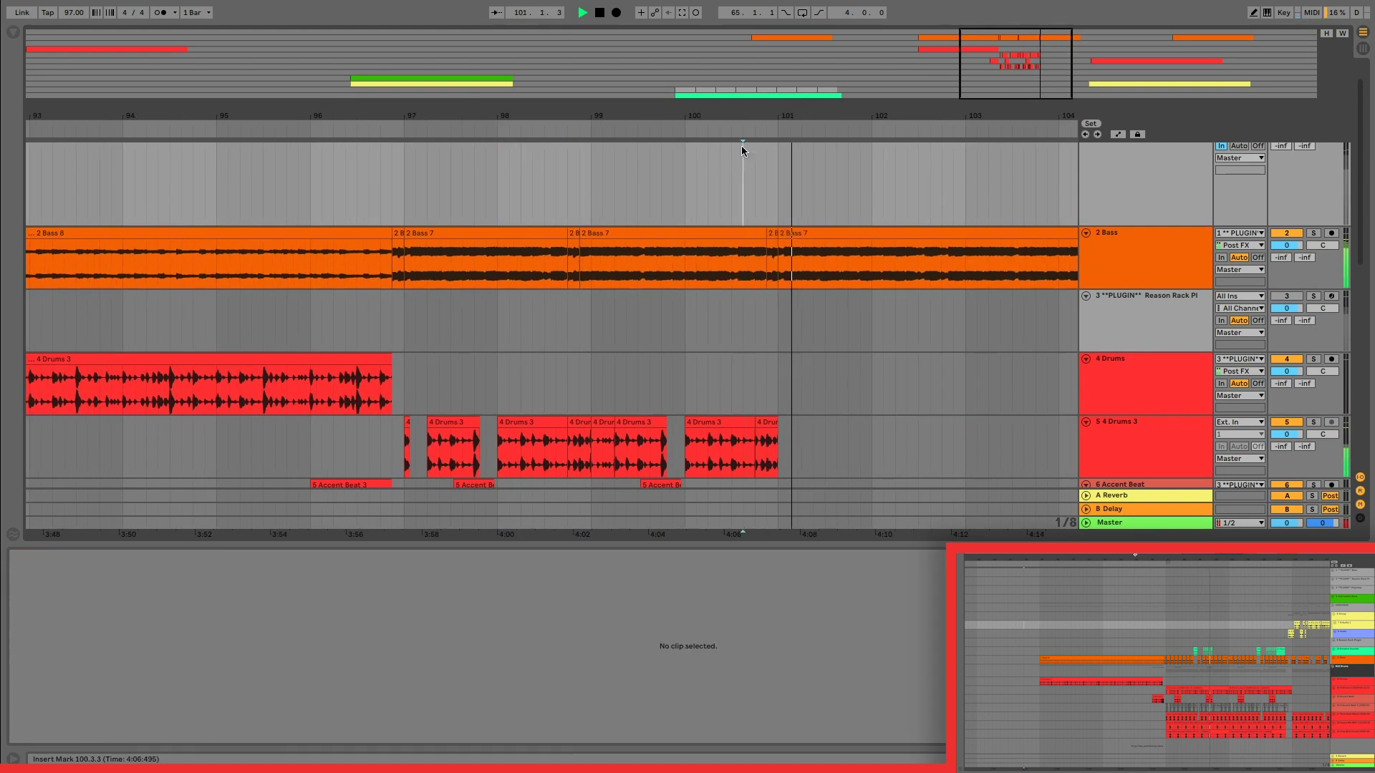
# Step: Consolidate the chopped 5 Accent Beat 3 clips on the track below Accent Beat from bar 97
pyautogui.scroll(-5, 460, 282)
pyautogui.press('super+alt+b')
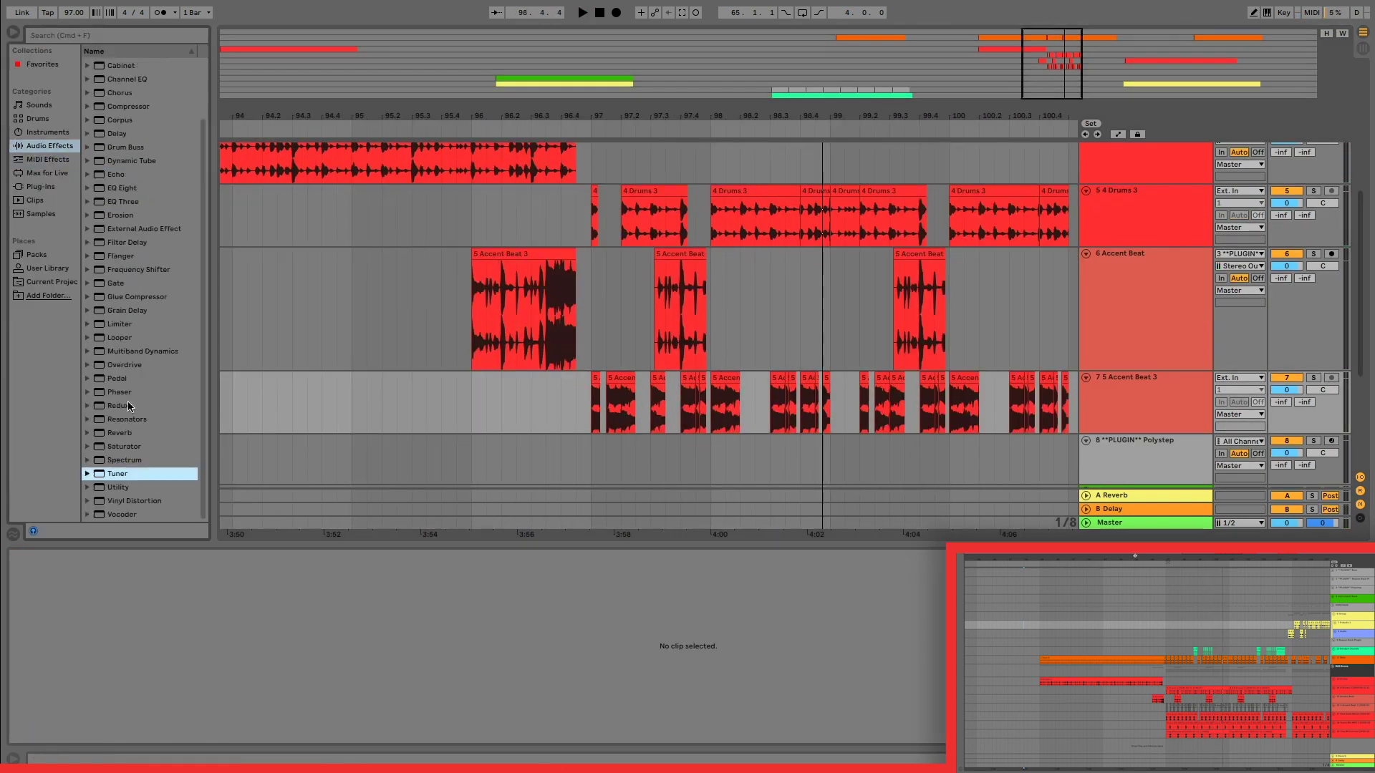
pyautogui.press('super+j')
pyautogui.click(622, 270)
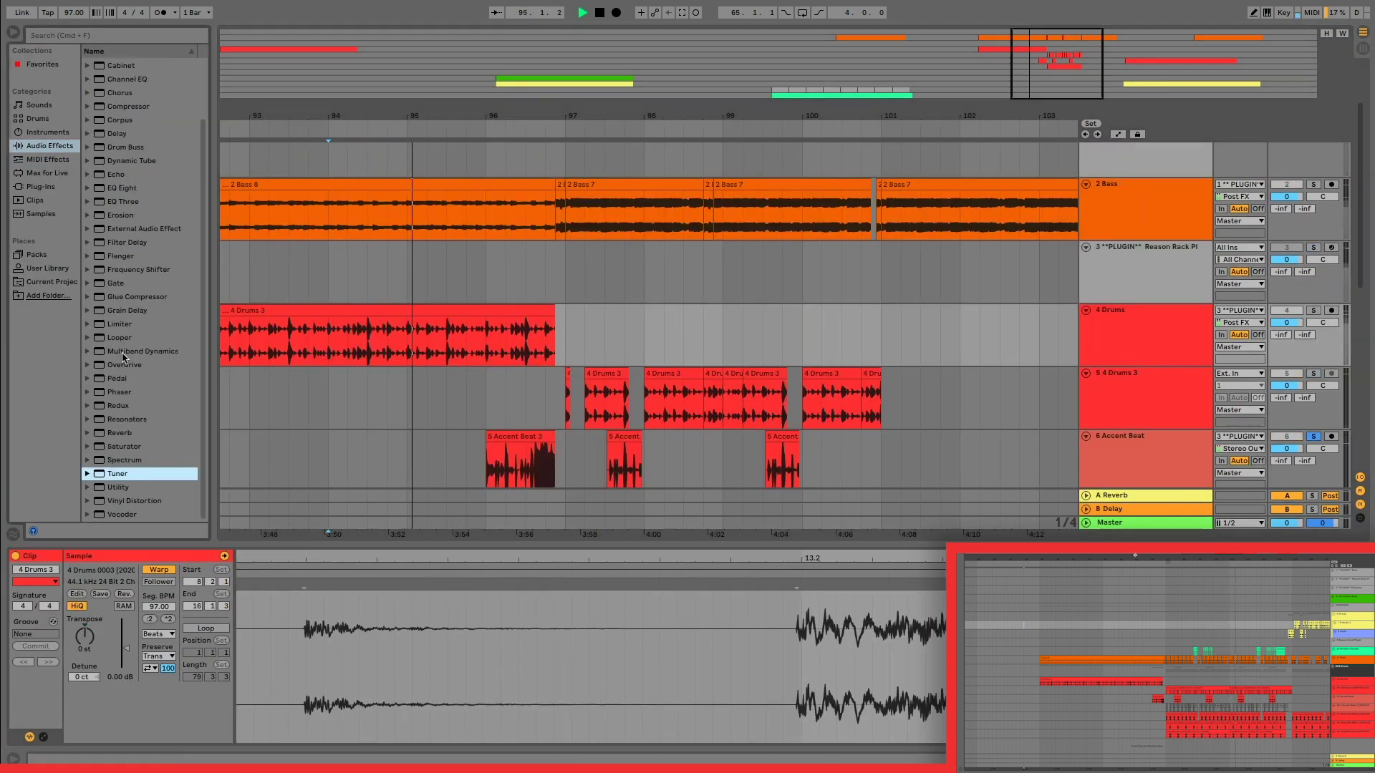
# Step: Add the Kick Prommer Vinyl sample on its own track at bar 97 and transpose the Random Sounds clip to 12 semitones
pyautogui.press('super+alt+b')
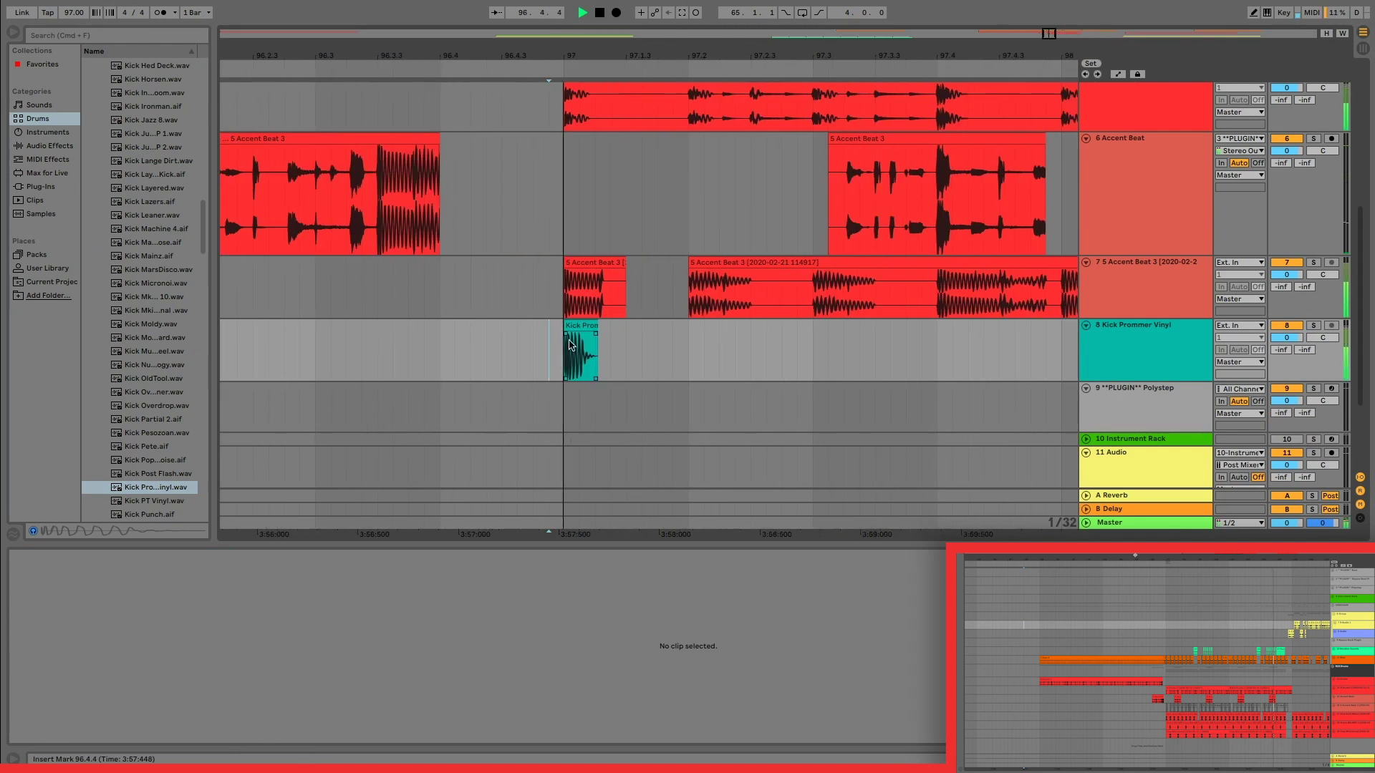
pyautogui.click(567, 330)
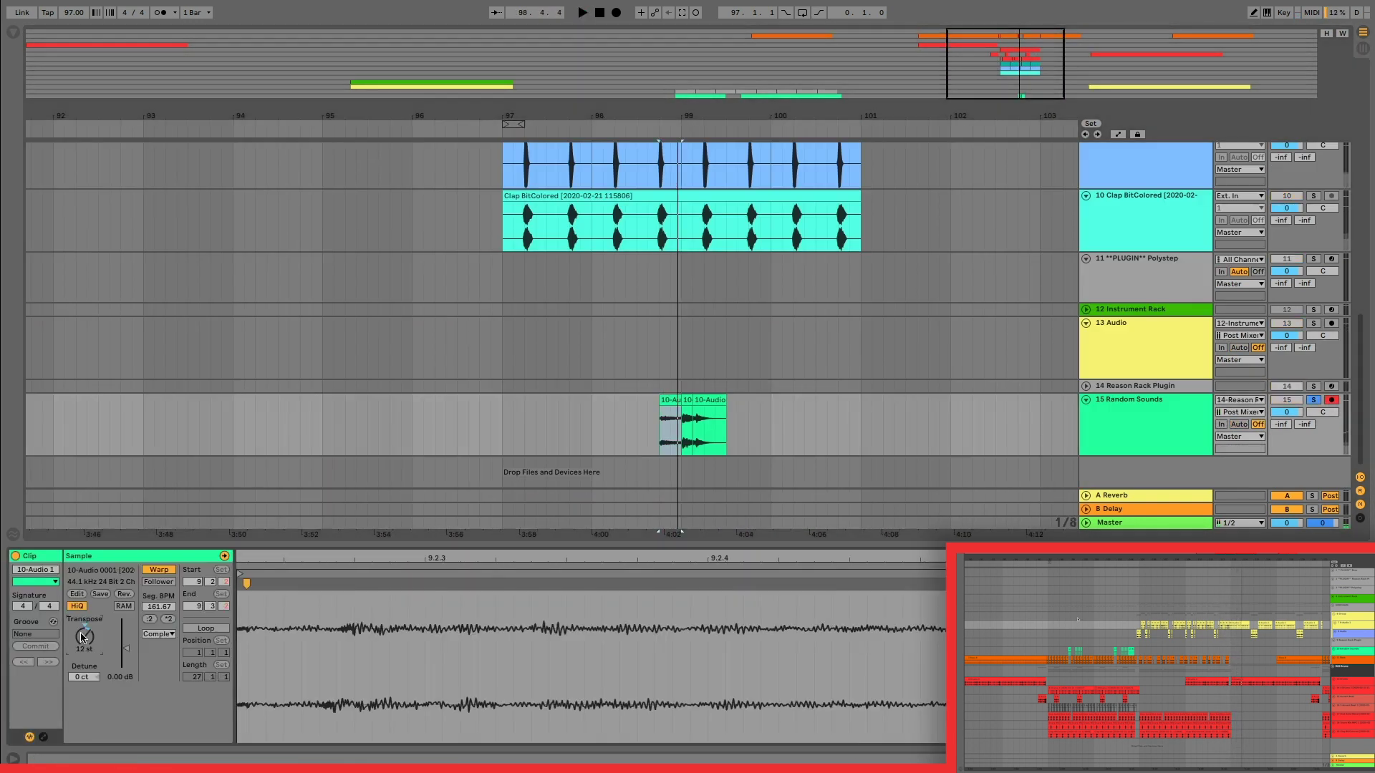
pyautogui.click(601, 401)
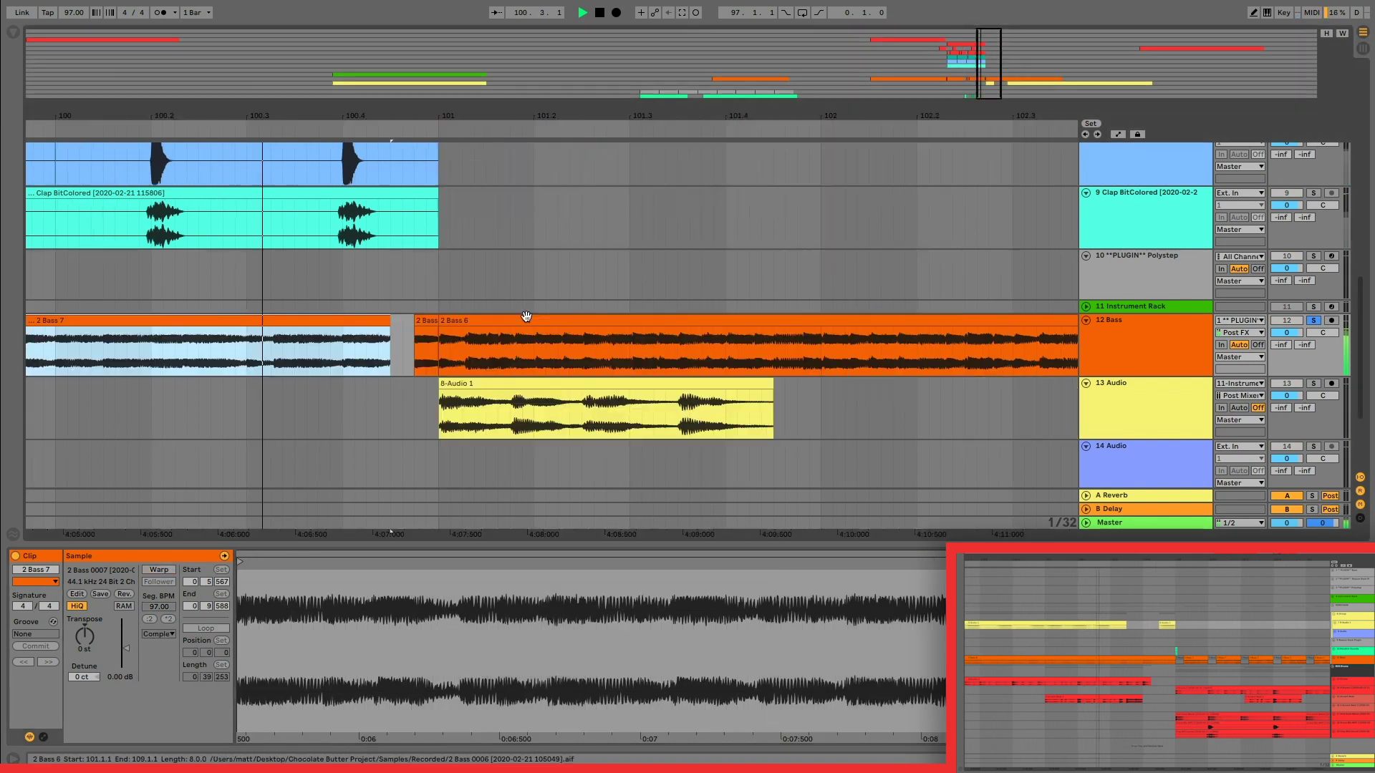
# Step: Change the warp mode of the 2 Bass 7 clip before bar 101 and arrange the 8-Audio 1 chops from bar 101
pyautogui.click(158, 634)
pyautogui.click(159, 656)
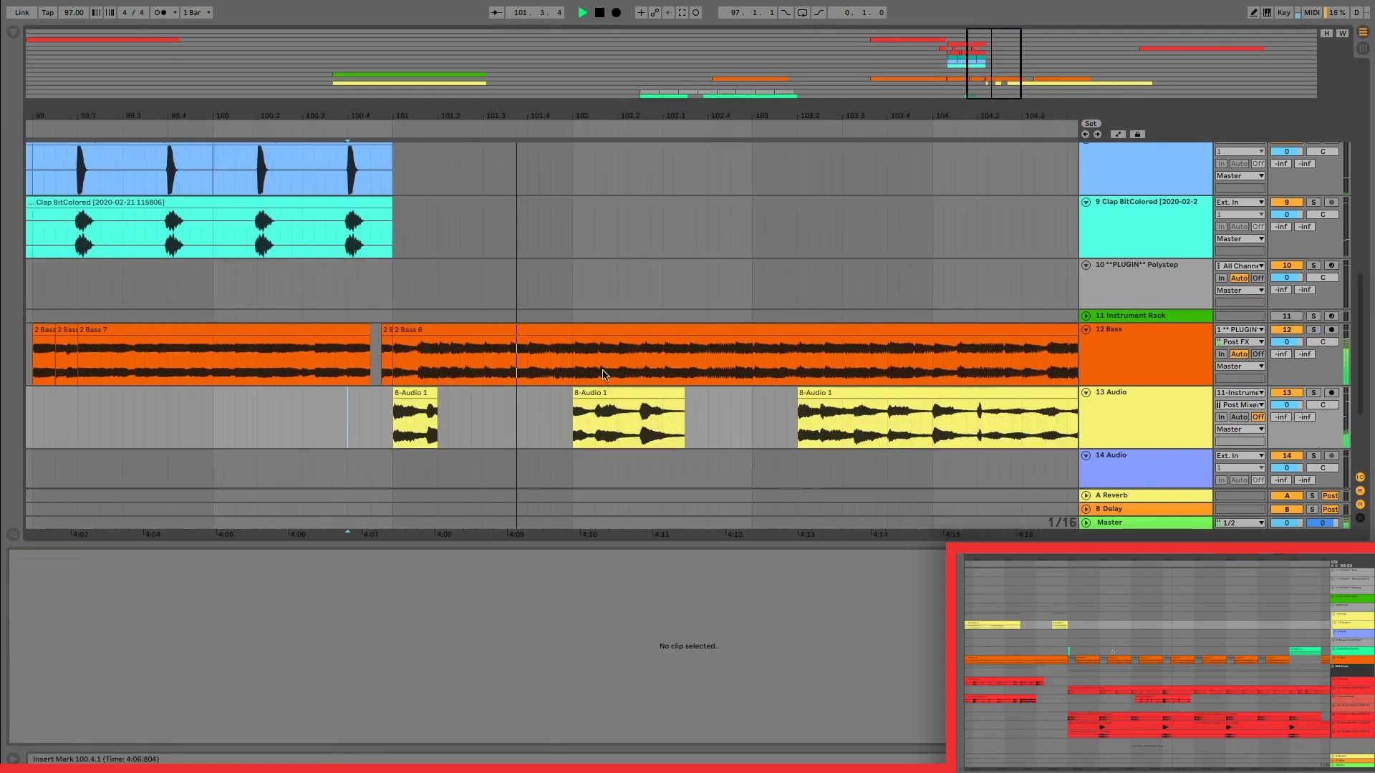
pyautogui.click(385, 419)
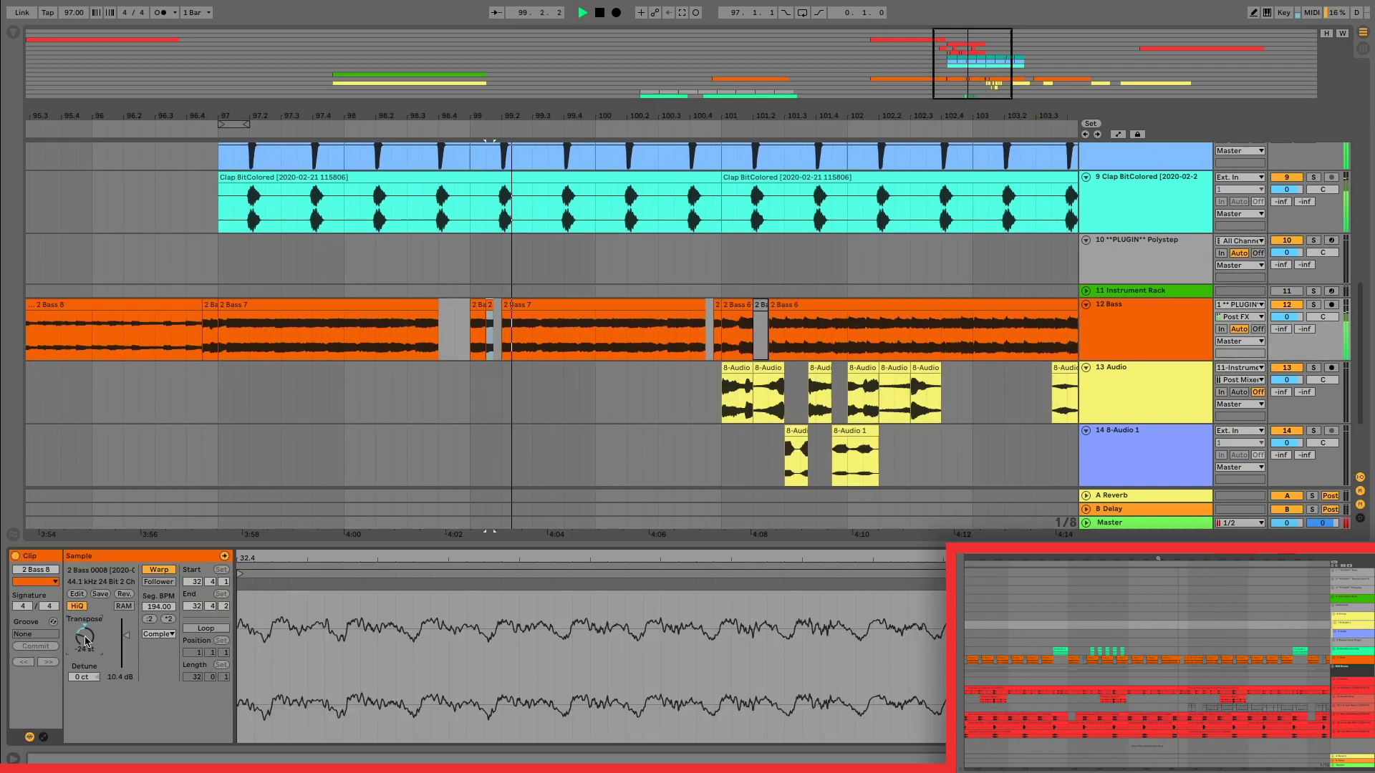
pyautogui.click(244, 264)
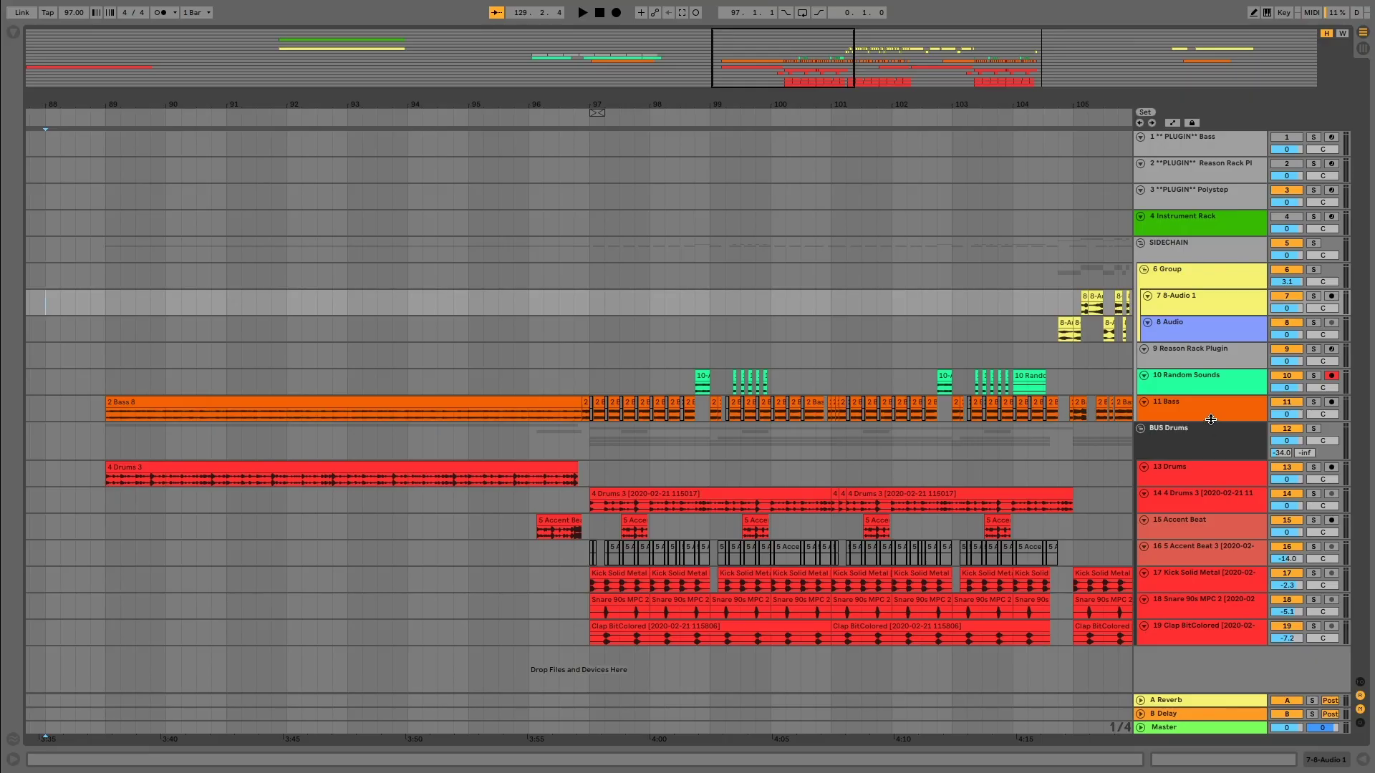
# Step: Enlarge the Bass track and play its soloed 2 Bass 8 clip from bar 89 with the clip's sample settings open
pyautogui.moveTo(1210, 420); pyautogui.dragTo(1210, 468)
pyautogui.click(106, 444)
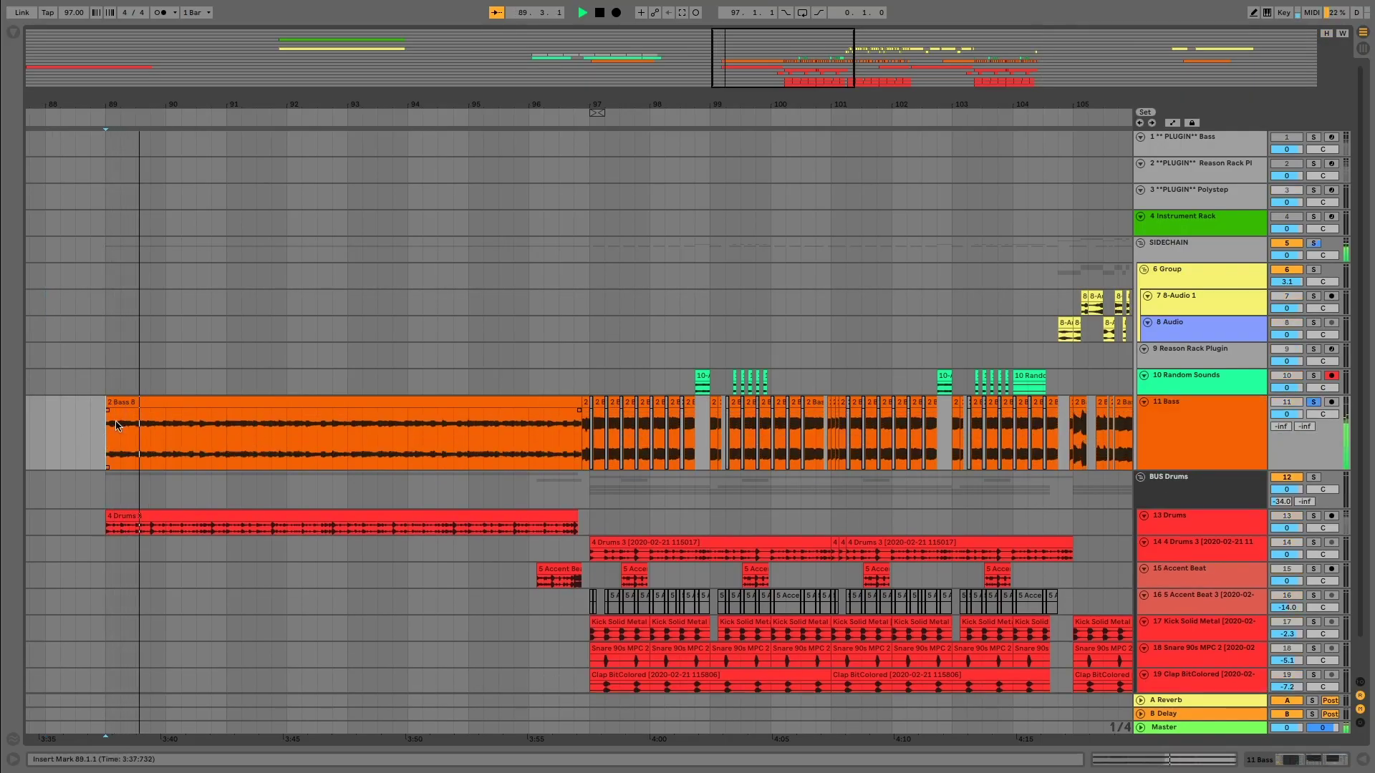
pyautogui.doubleClick(166, 402)
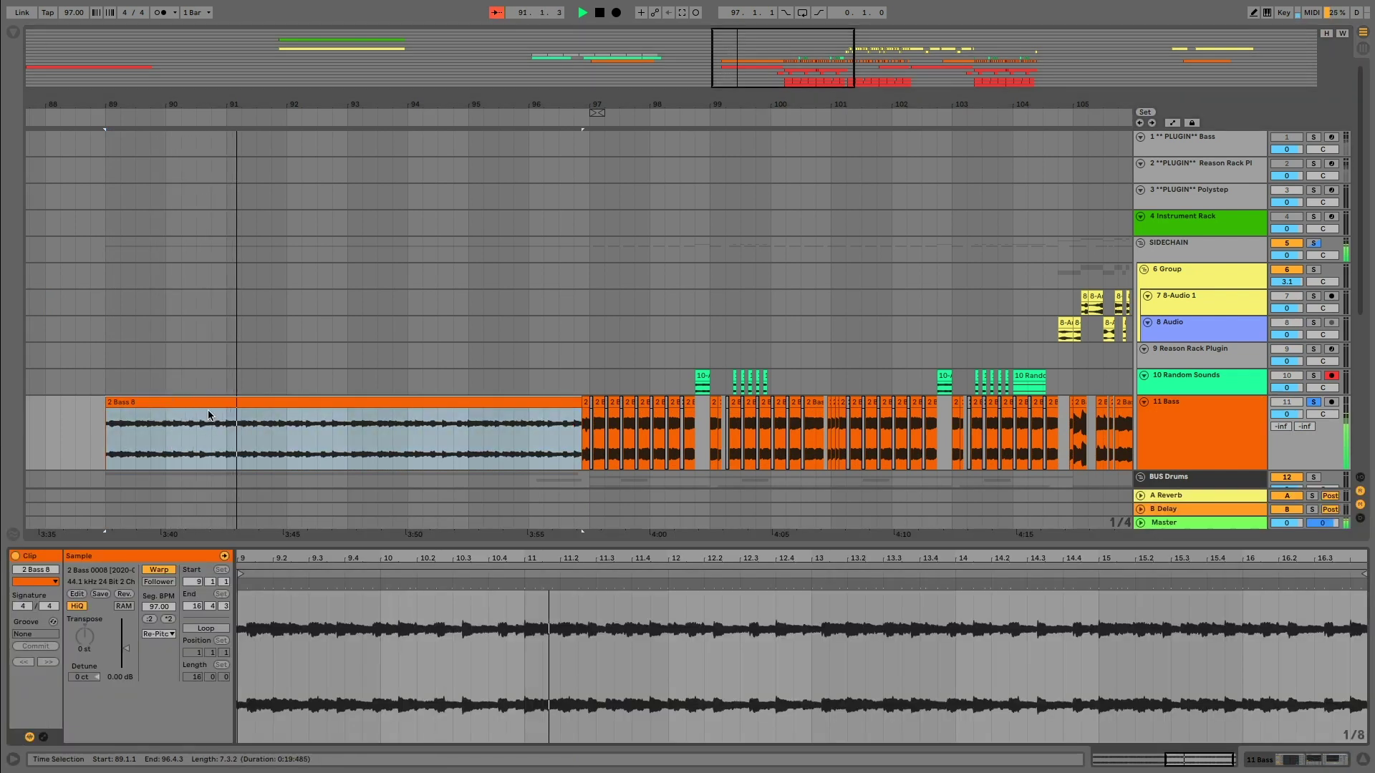
pyautogui.press('space')
# Step: Play the soloed Drums track's 4 Drums 3 clip leading up to bar 97
pyautogui.scroll(-5, 322, 372)
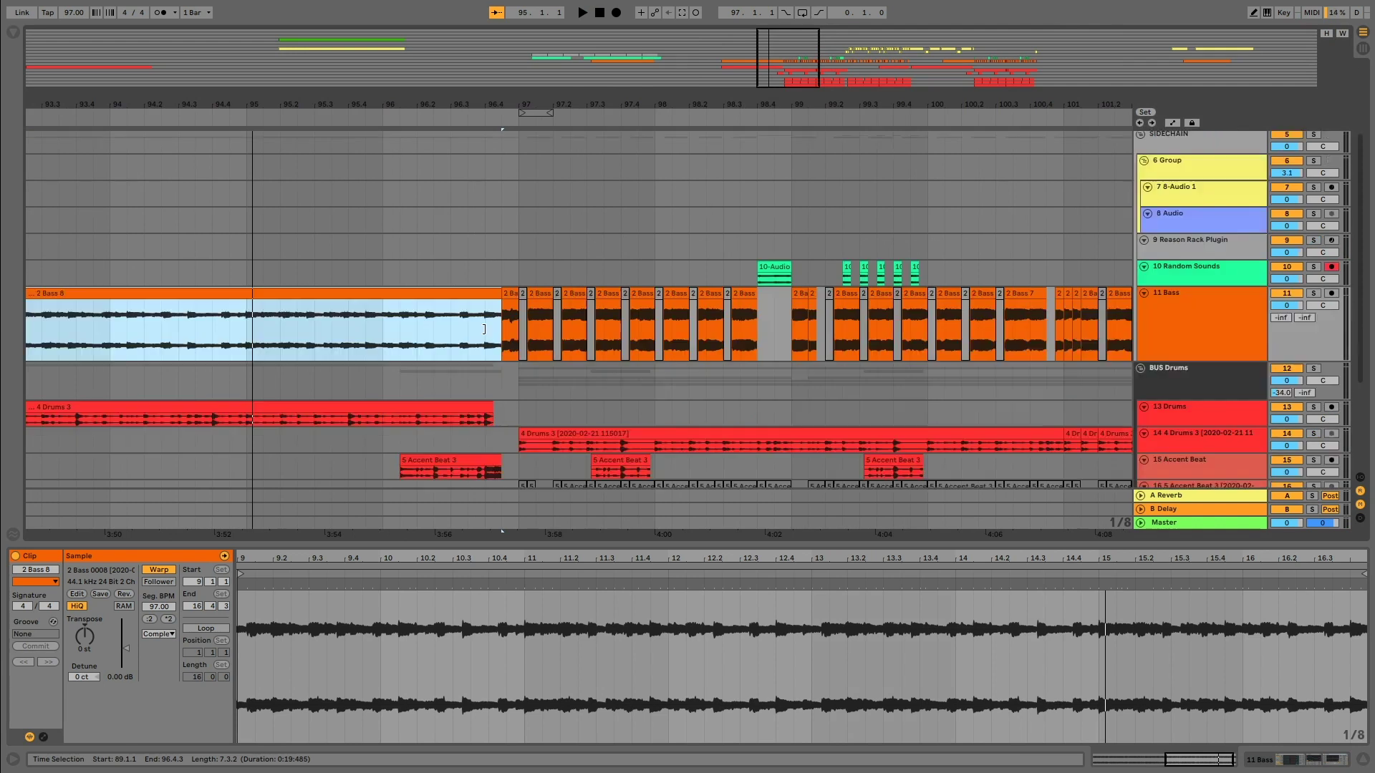
pyautogui.click(189, 290)
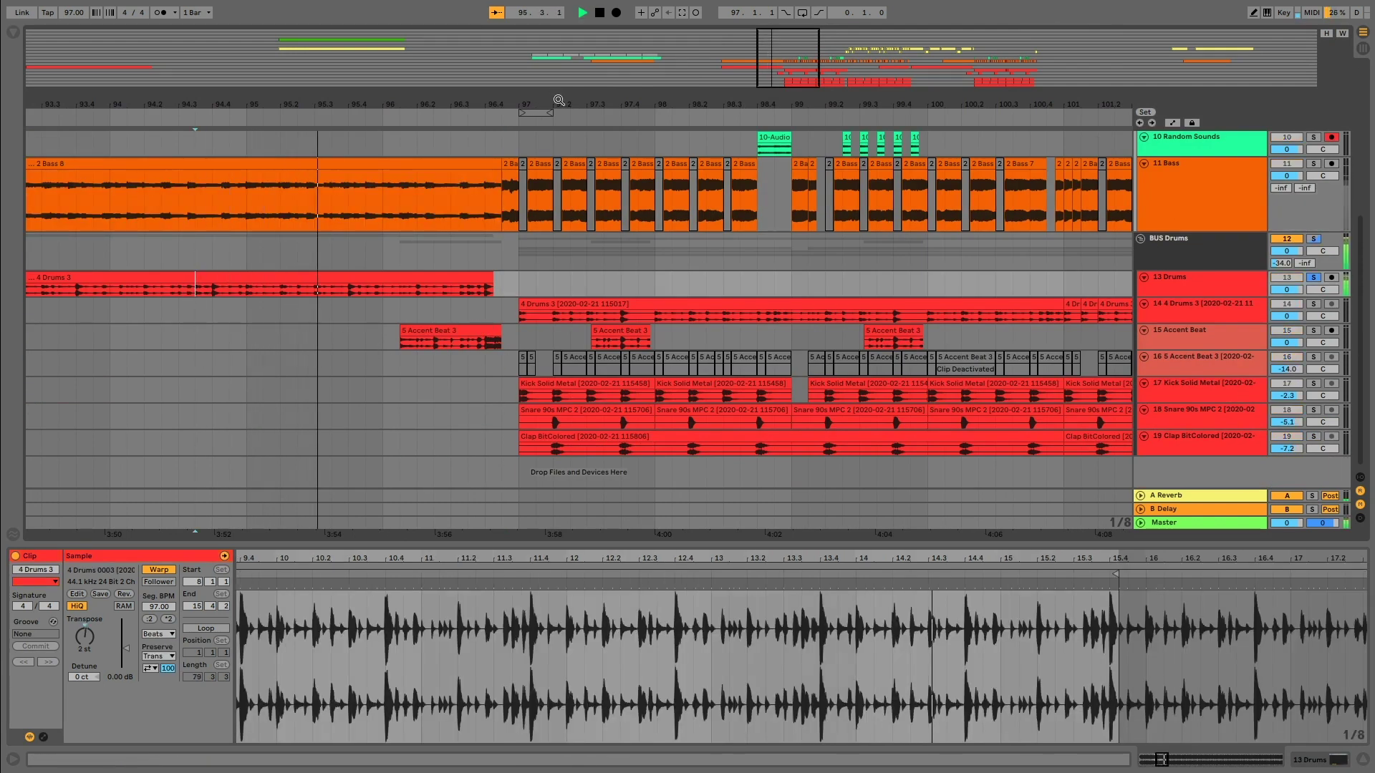
pyautogui.moveTo(558, 100); pyautogui.dragTo(483, 119)
pyautogui.press('space')
# Step: Play the soloed BUS Drums group from bar 97 to check the layered drums
pyautogui.moveTo(786, 90); pyautogui.dragTo(718, 102)
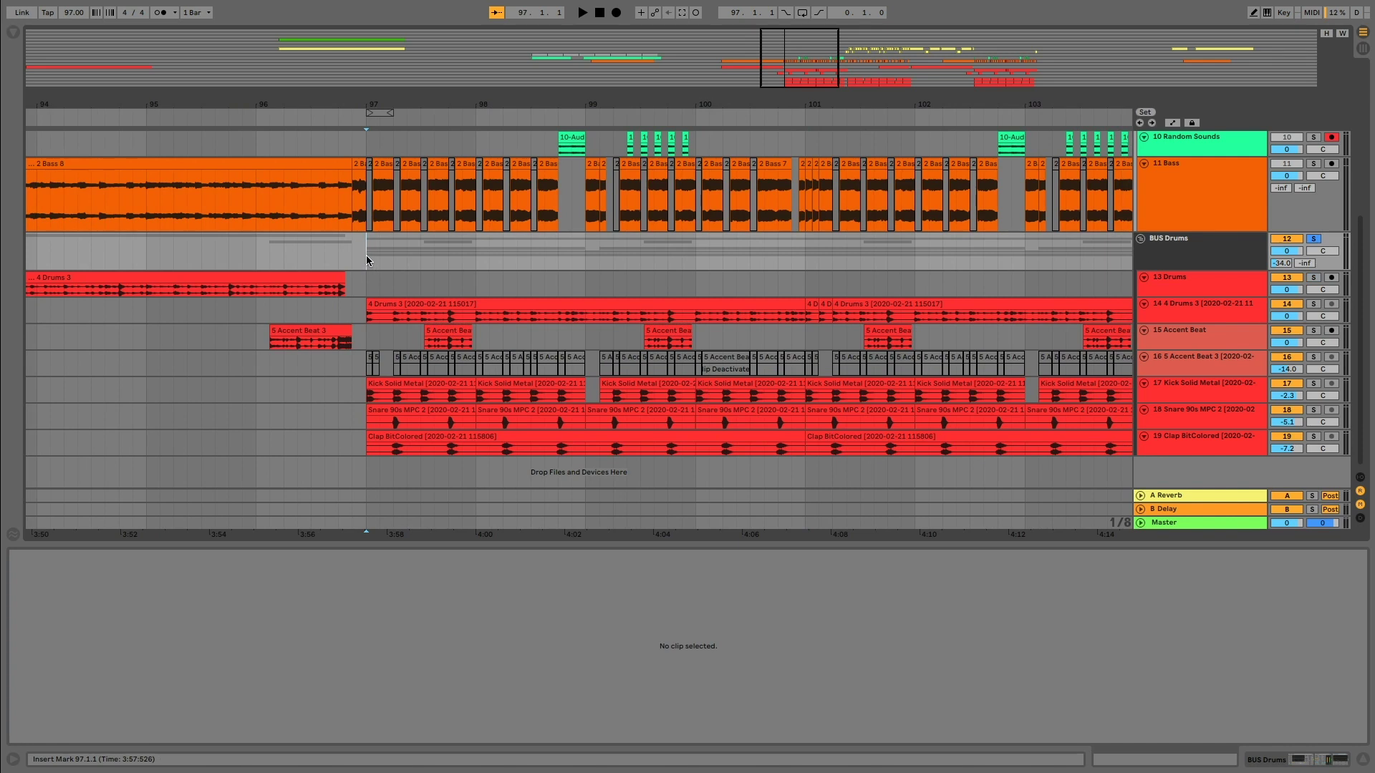
pyautogui.press('space')
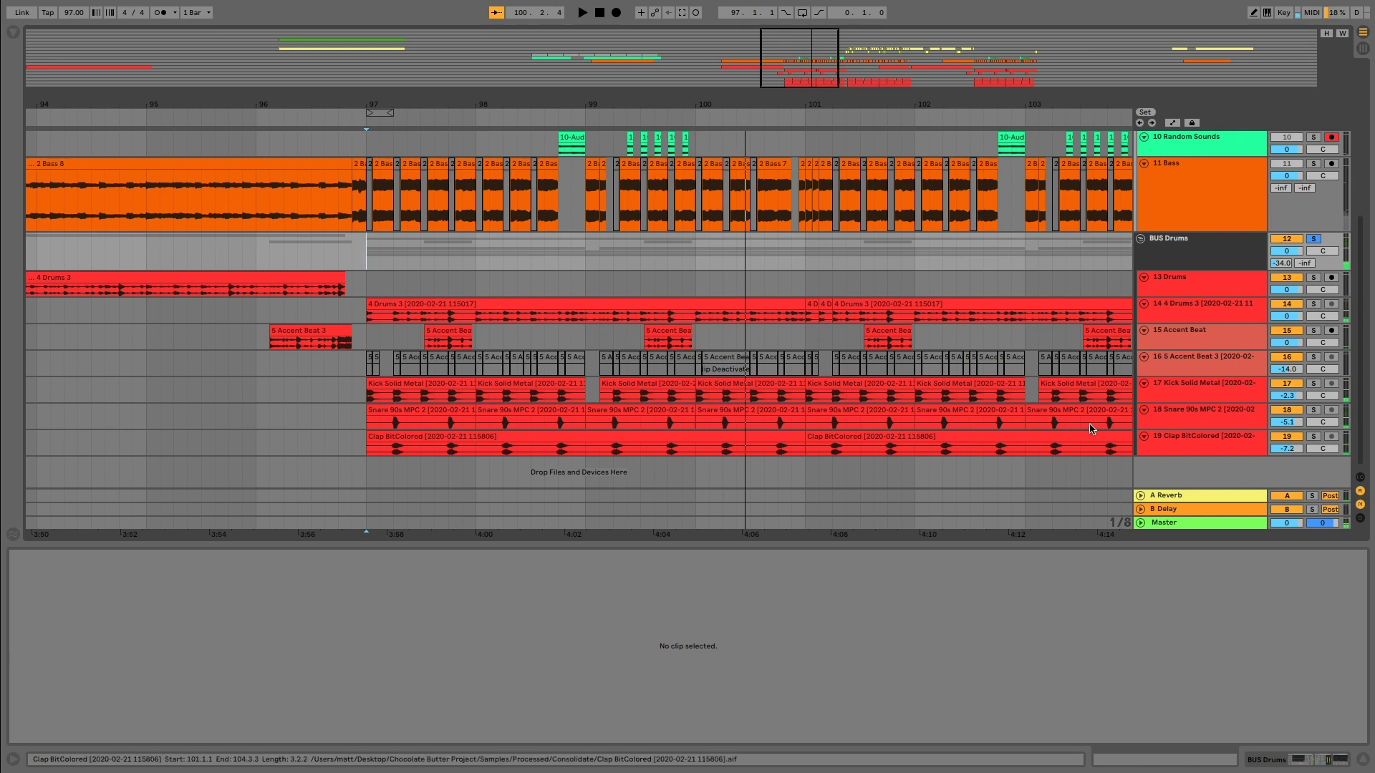
# Step: Solo the Bass track and play its chopped 2 Bass 7 clips from bar 97
pyautogui.click(1151, 393)
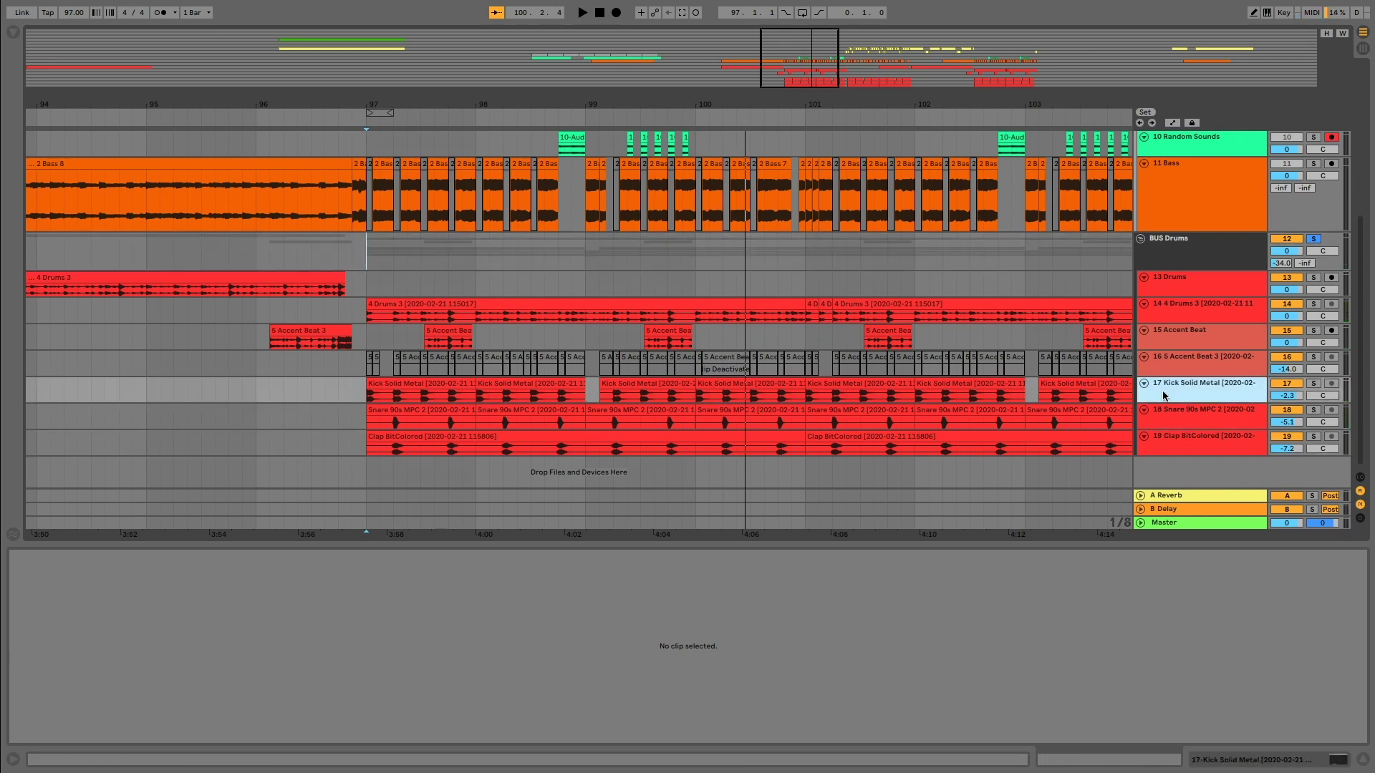
pyautogui.hscroll(3, 981, 408)
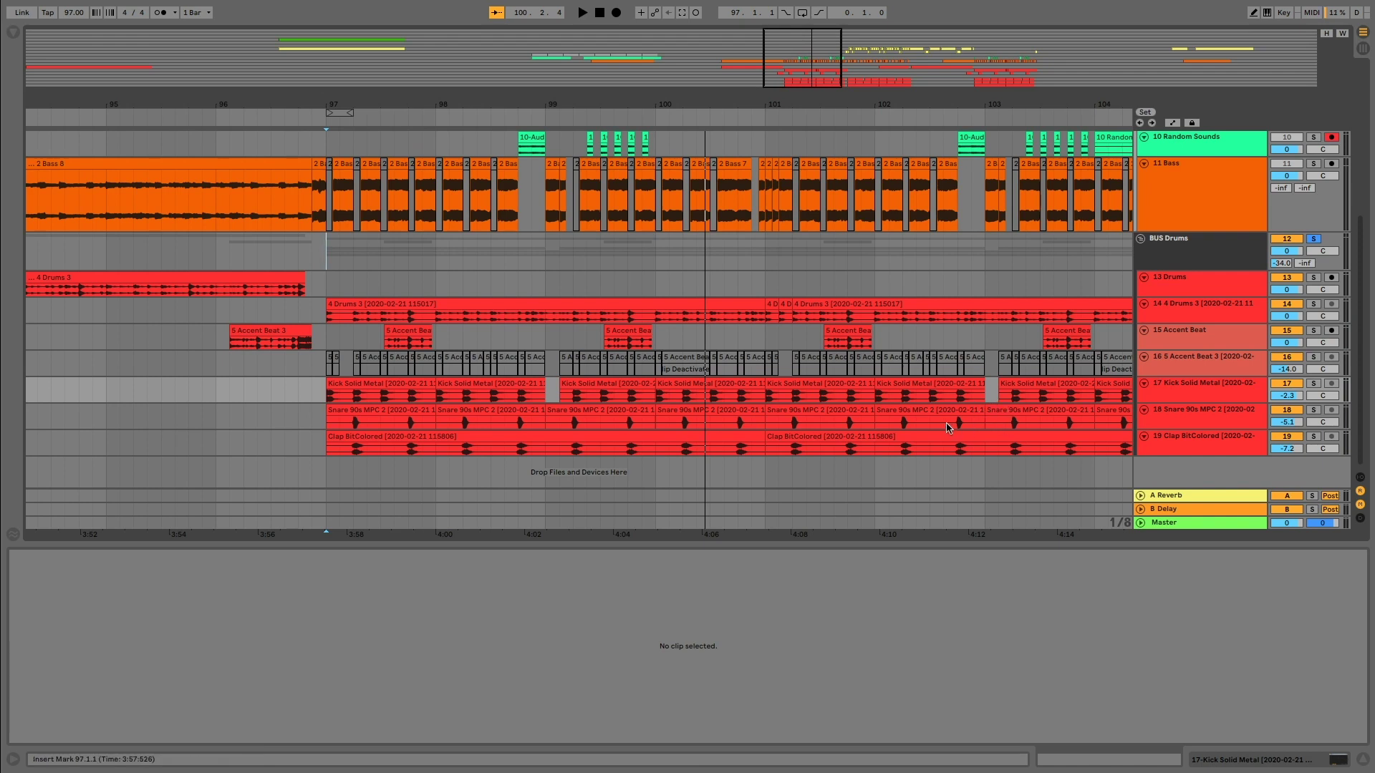
pyautogui.scroll(2, 309, 238)
pyautogui.scroll(4, 309, 238)
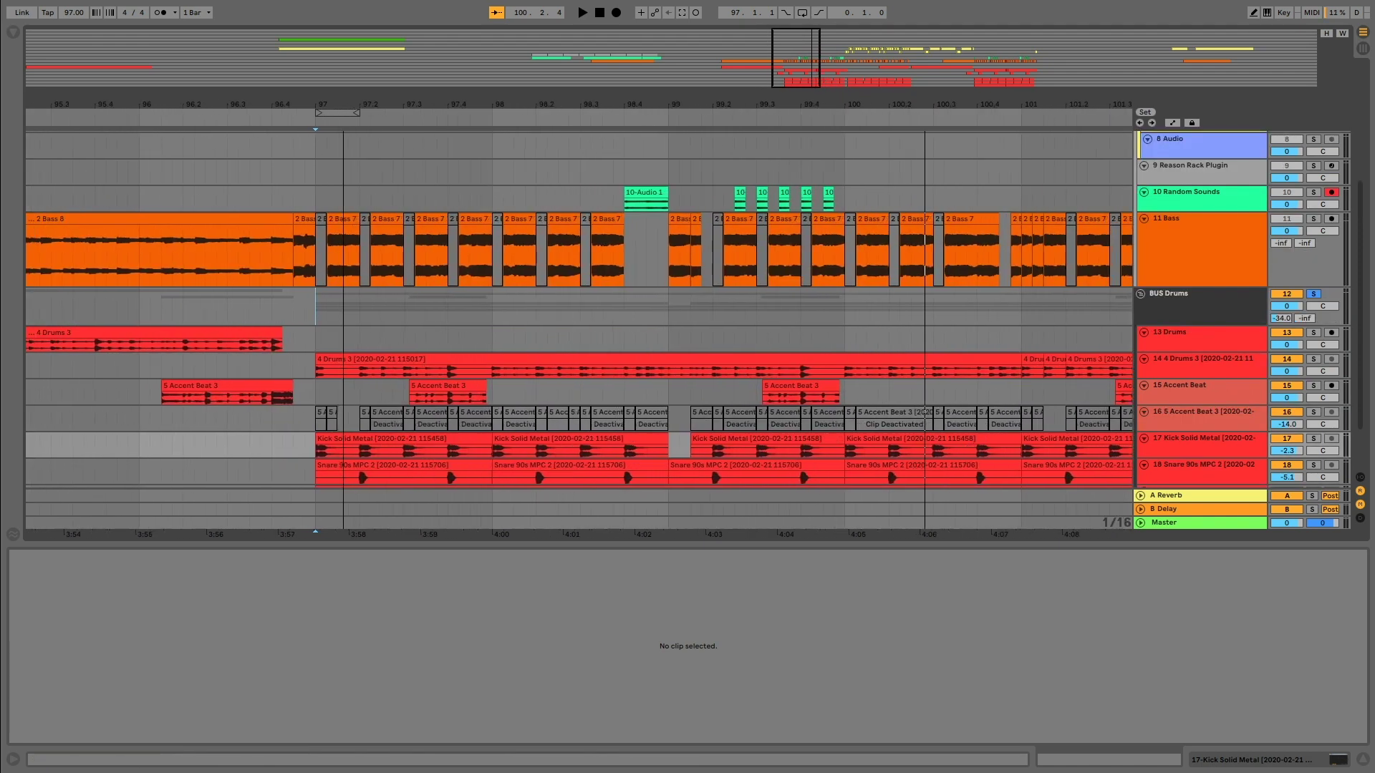
pyautogui.click(306, 258)
pyautogui.press('s')
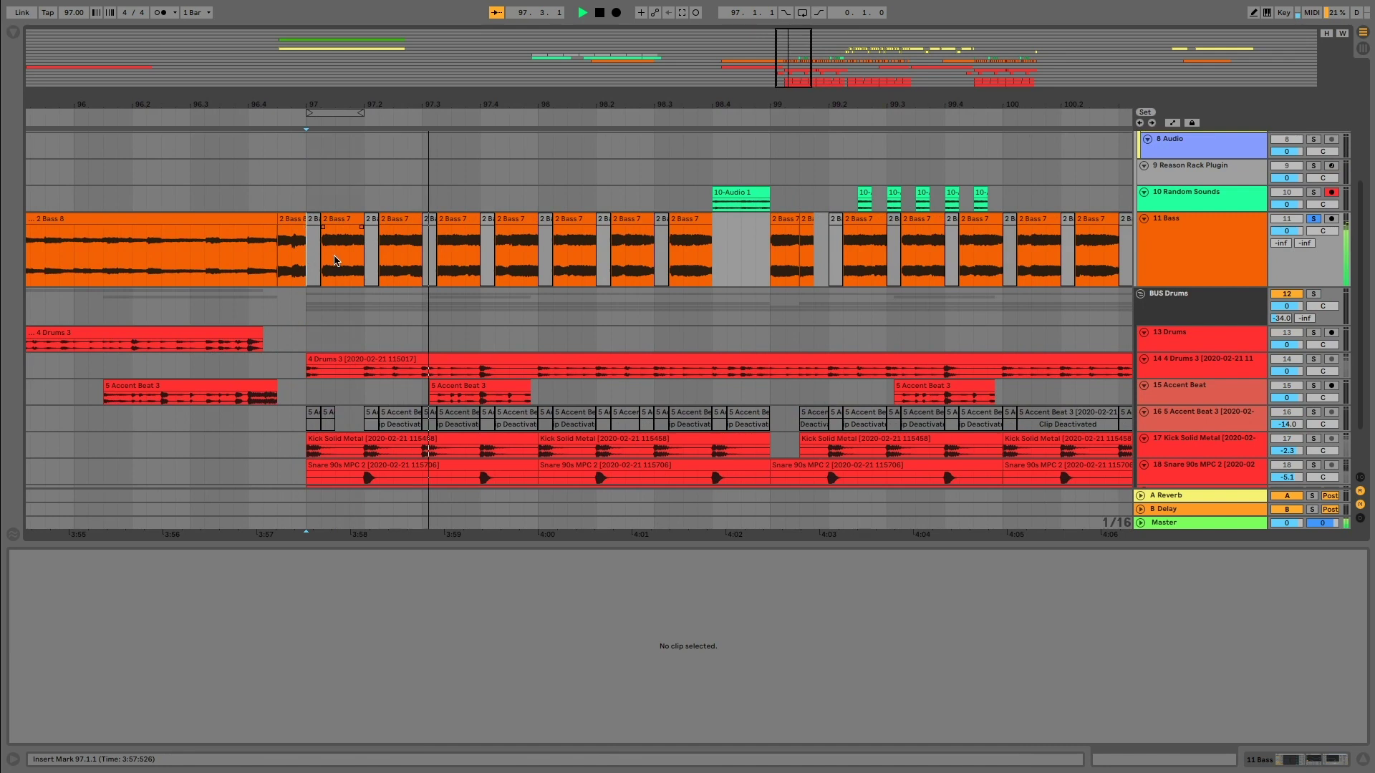
# Step: Compare the soloed Bass track from bar 97 with its Auto Filter bypassed and switched back on
pyautogui.click(1234, 245)
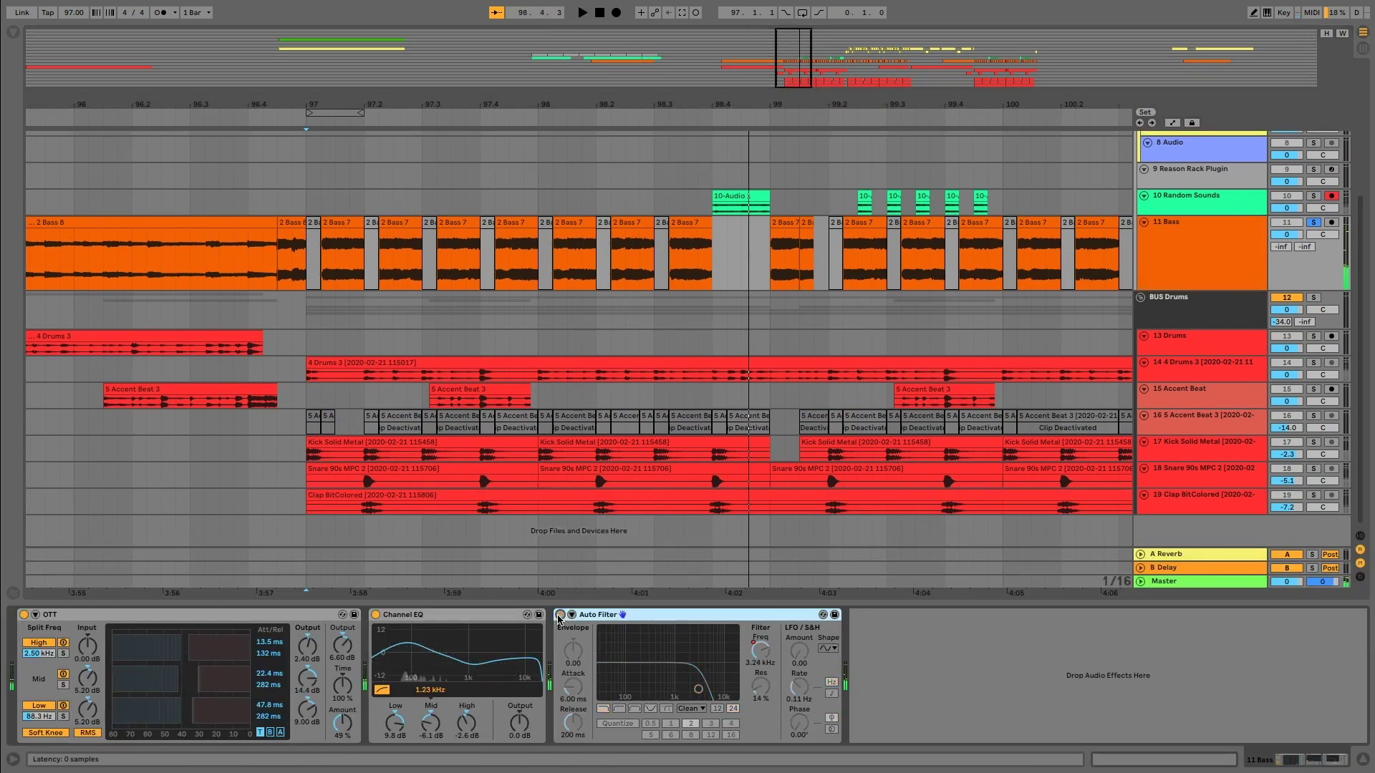
pyautogui.press('space')
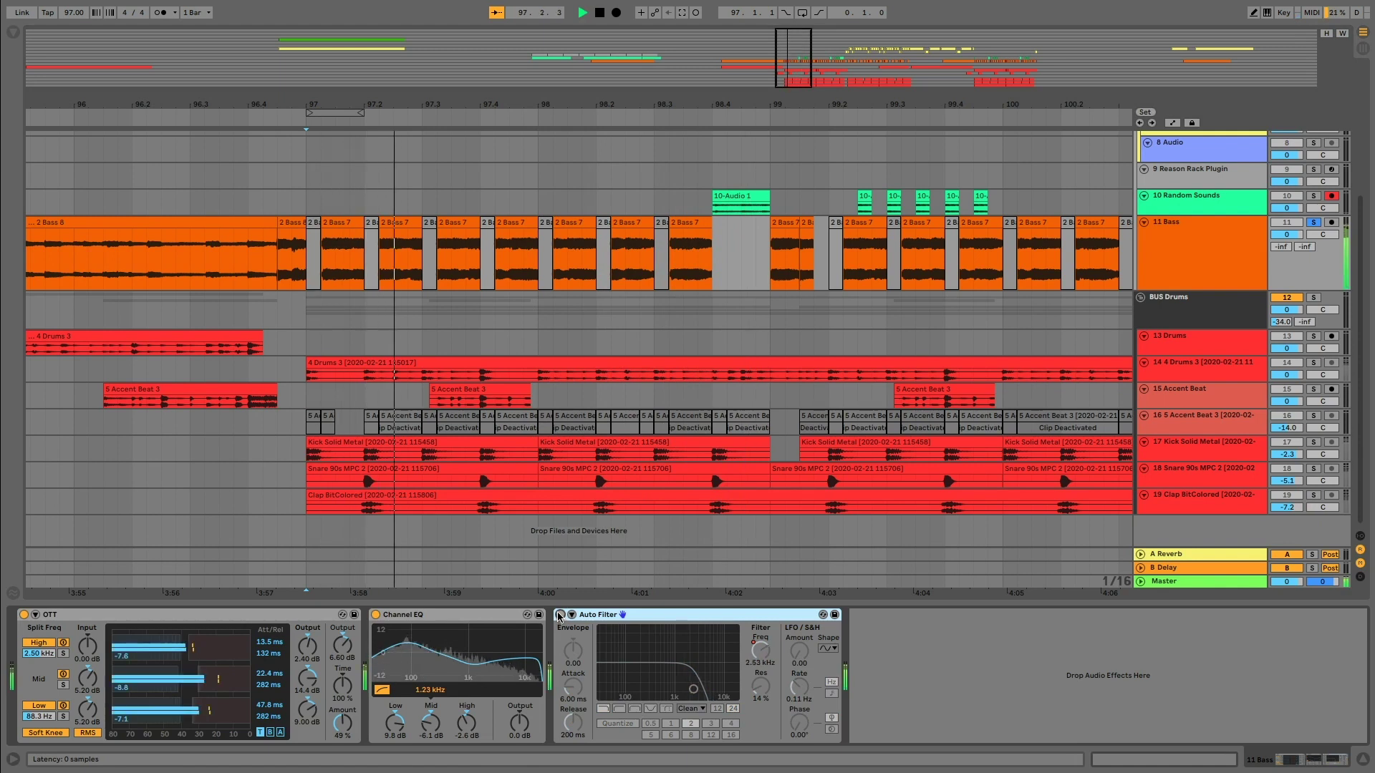
pyautogui.click(560, 614)
pyautogui.press('space')
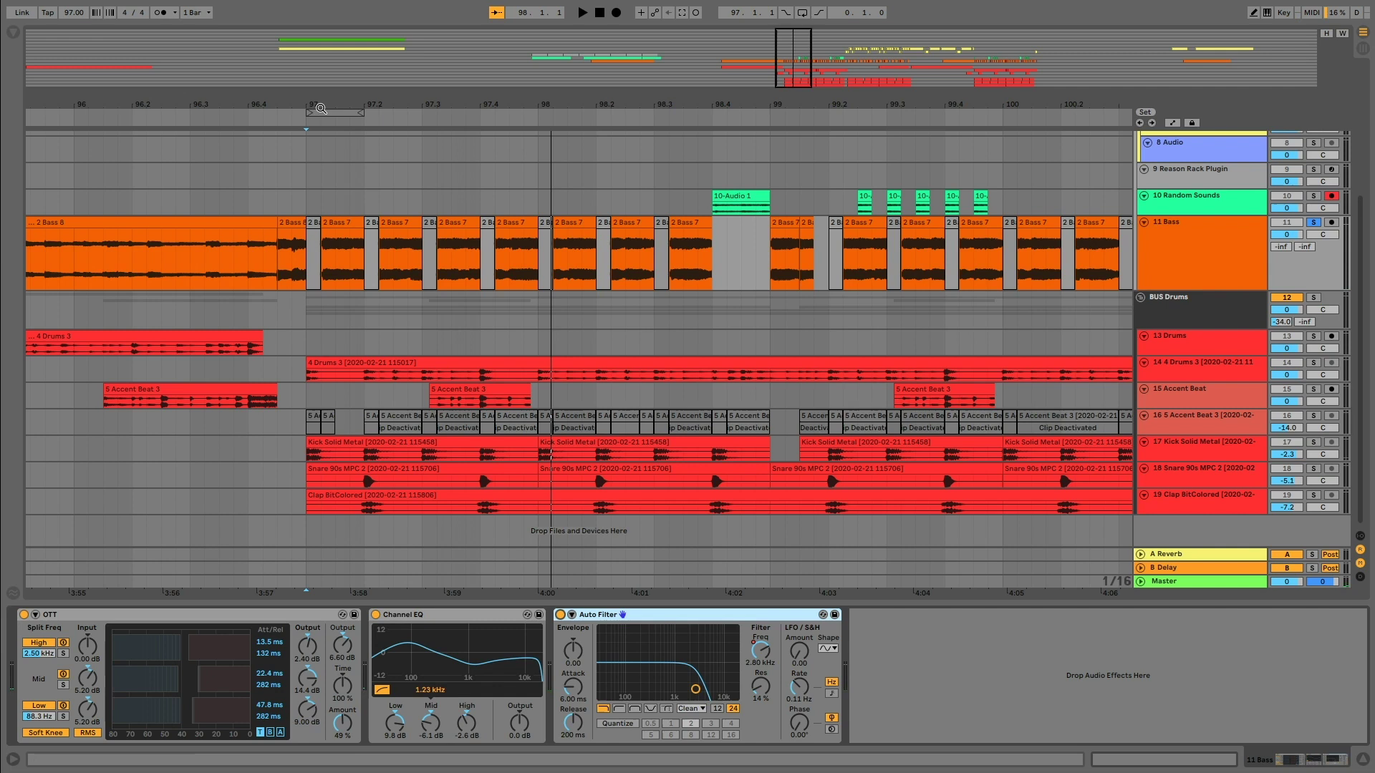
# Step: Play the soloed Random Sounds track from its clip at 98.4.1
pyautogui.moveTo(321, 108); pyautogui.dragTo(316, 252)
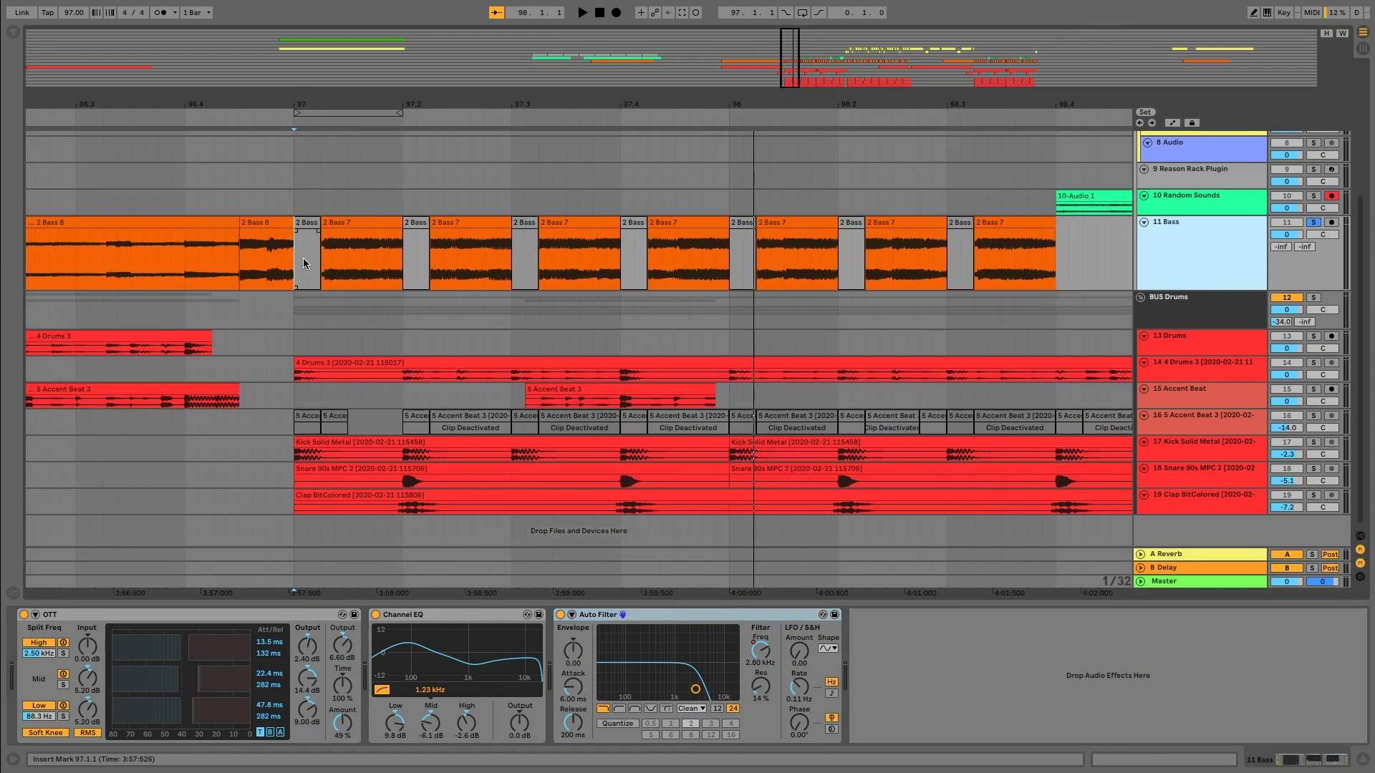
pyautogui.scroll(5, 304, 263)
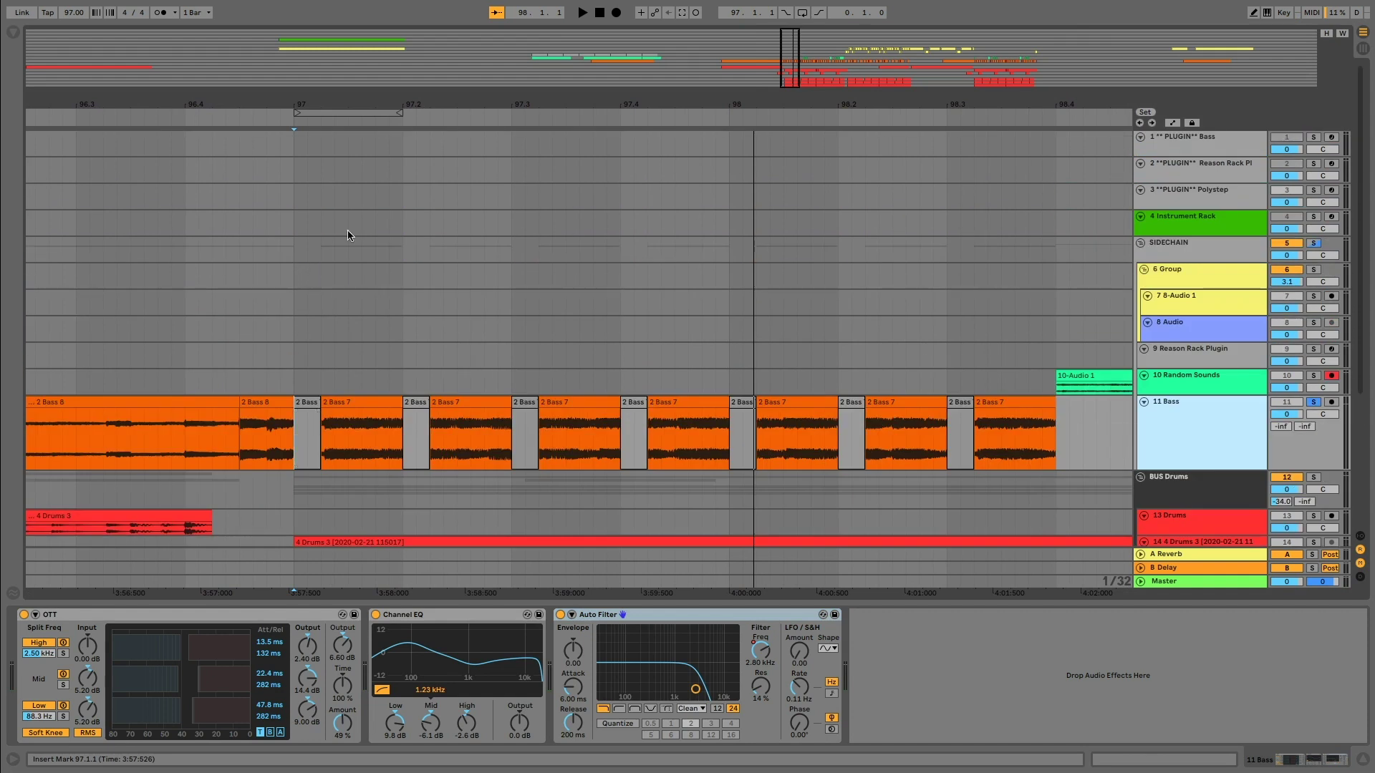
pyautogui.scroll(-2, 435, 265)
pyautogui.click(735, 387)
pyautogui.press('space')
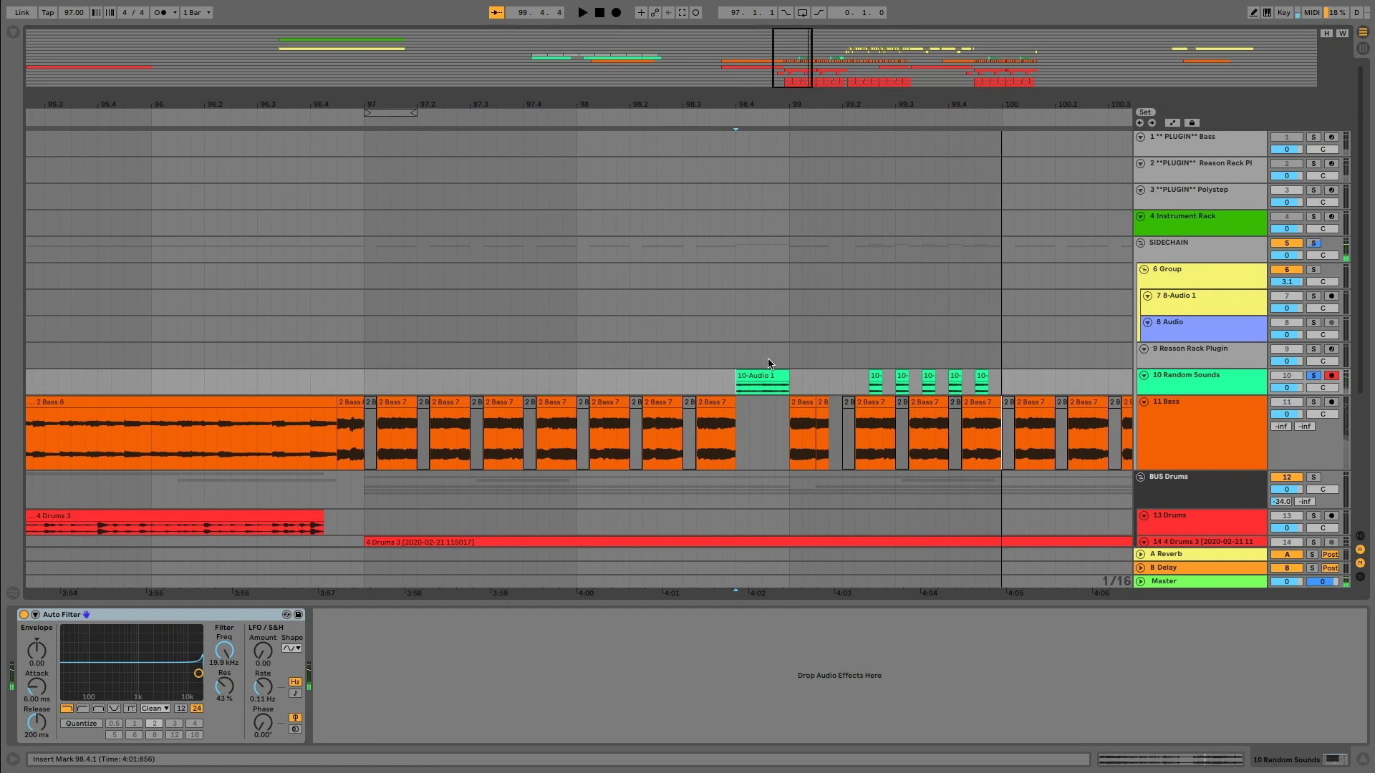
# Step: Play the soloed group of 8-Audio chops from 104.4.1 and set its Channel EQ to Mid -2.7 dB at 566 Hz and High 2.9 dB
pyautogui.click(630, 331)
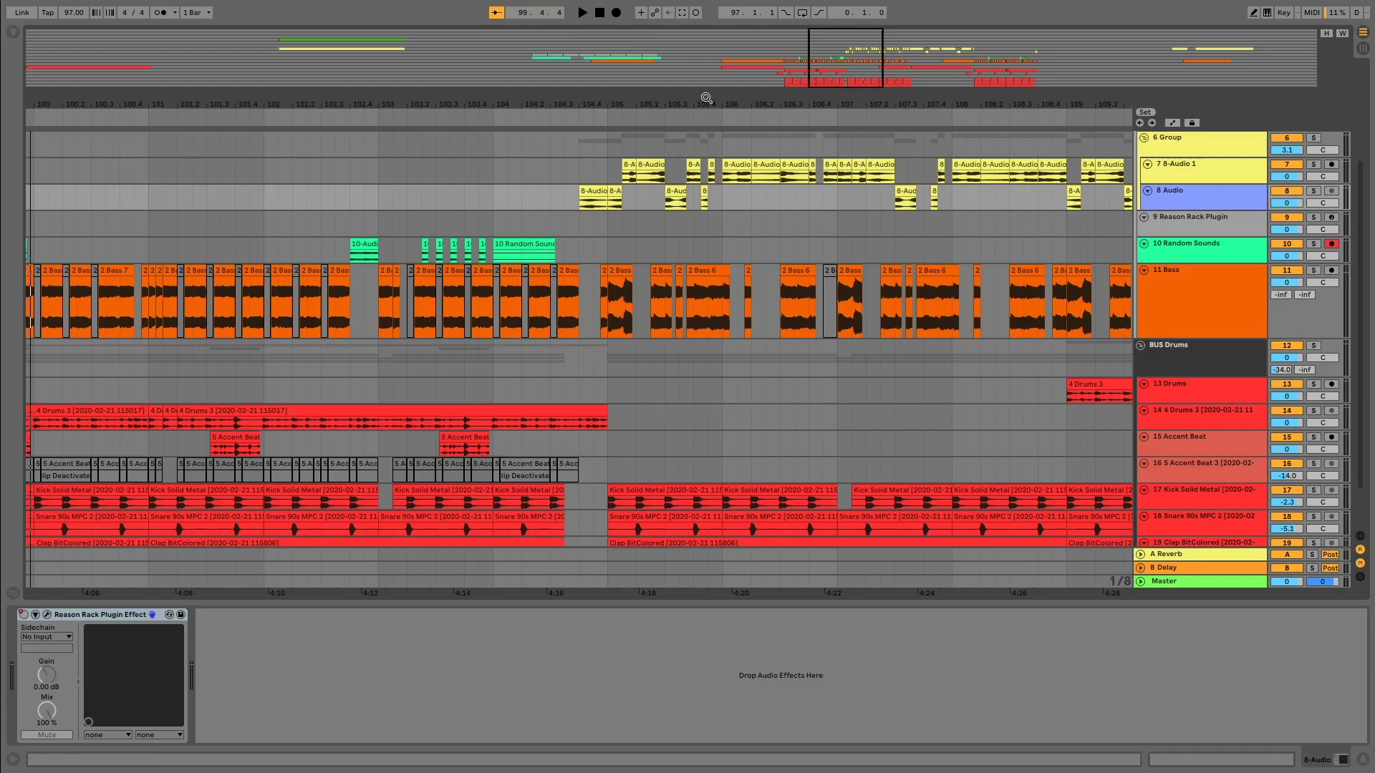
pyautogui.moveTo(706, 97); pyautogui.dragTo(671, 177)
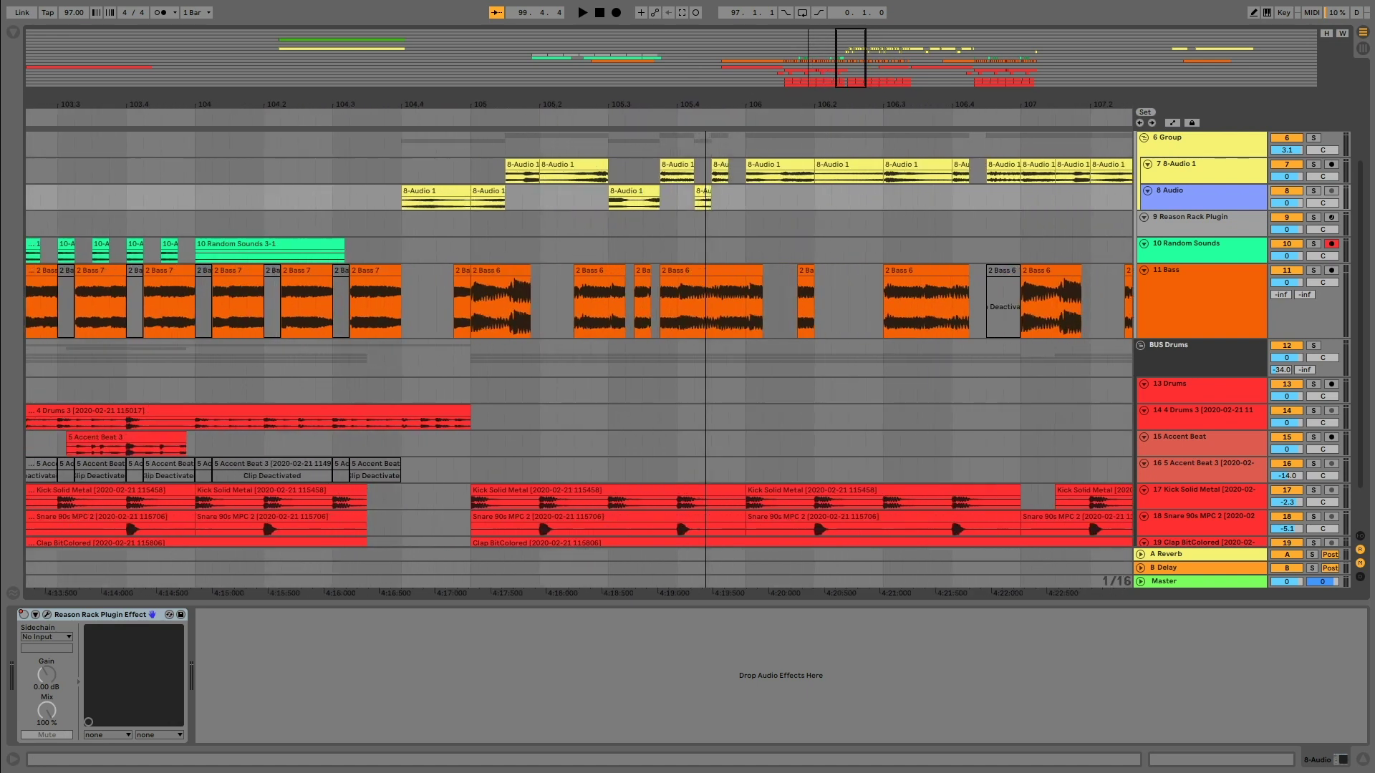
pyautogui.scroll(3, 671, 177)
pyautogui.click(404, 235)
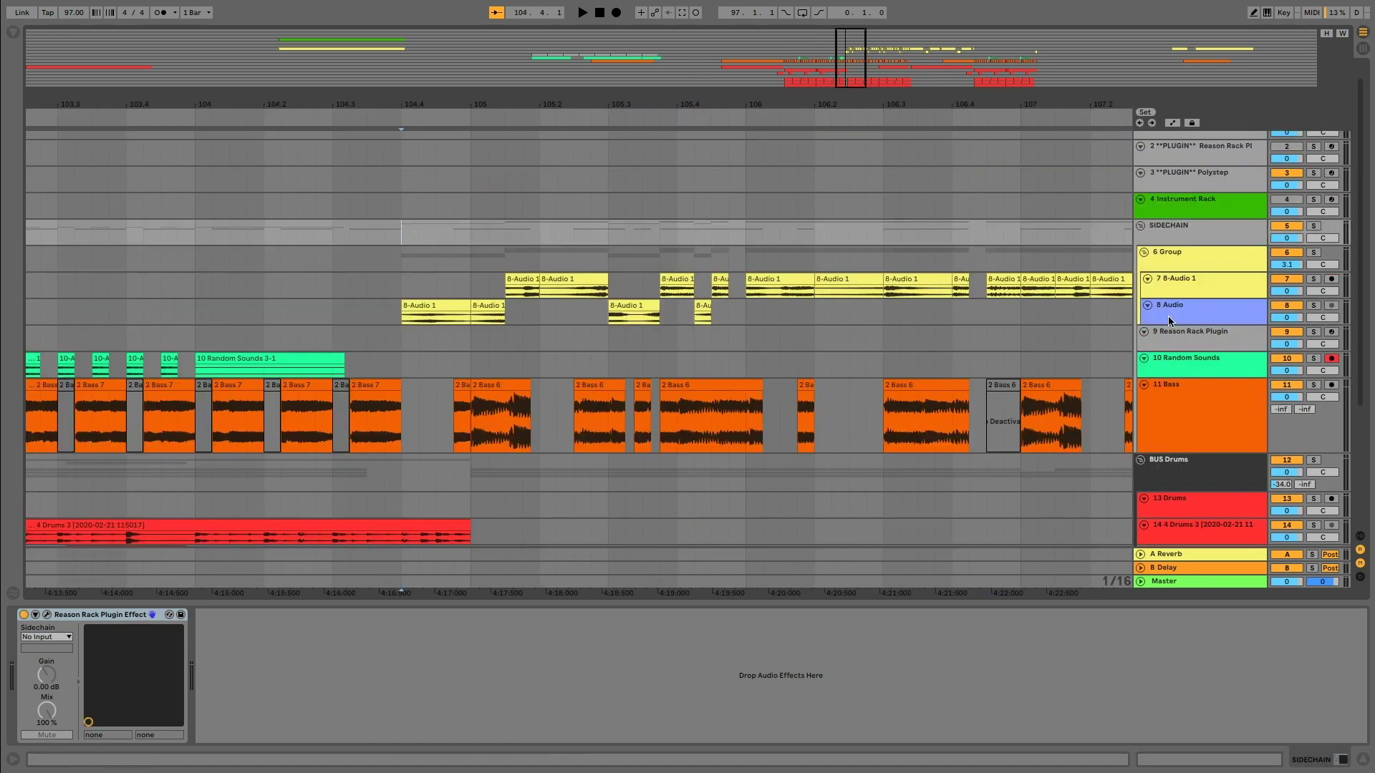
pyautogui.click(1171, 271)
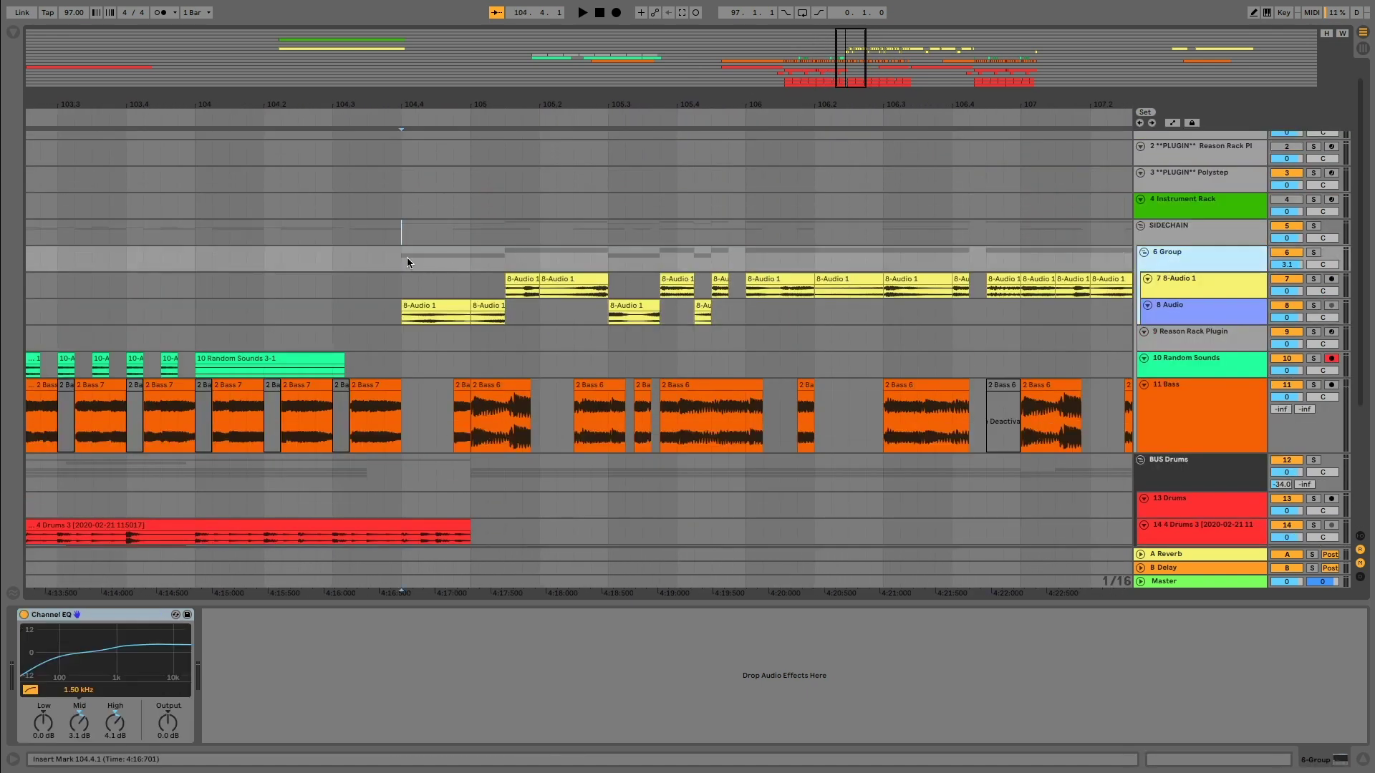
pyautogui.press('-')
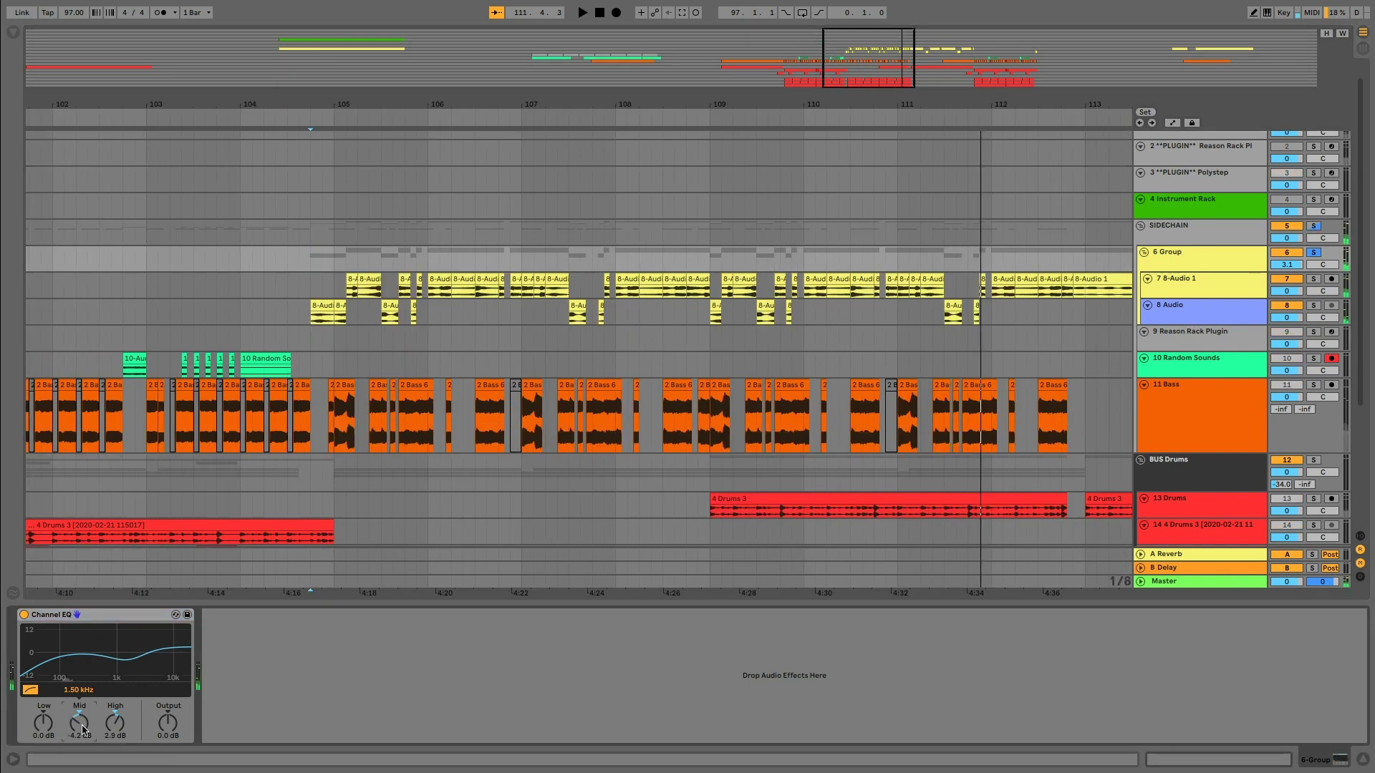
pyautogui.press('space')
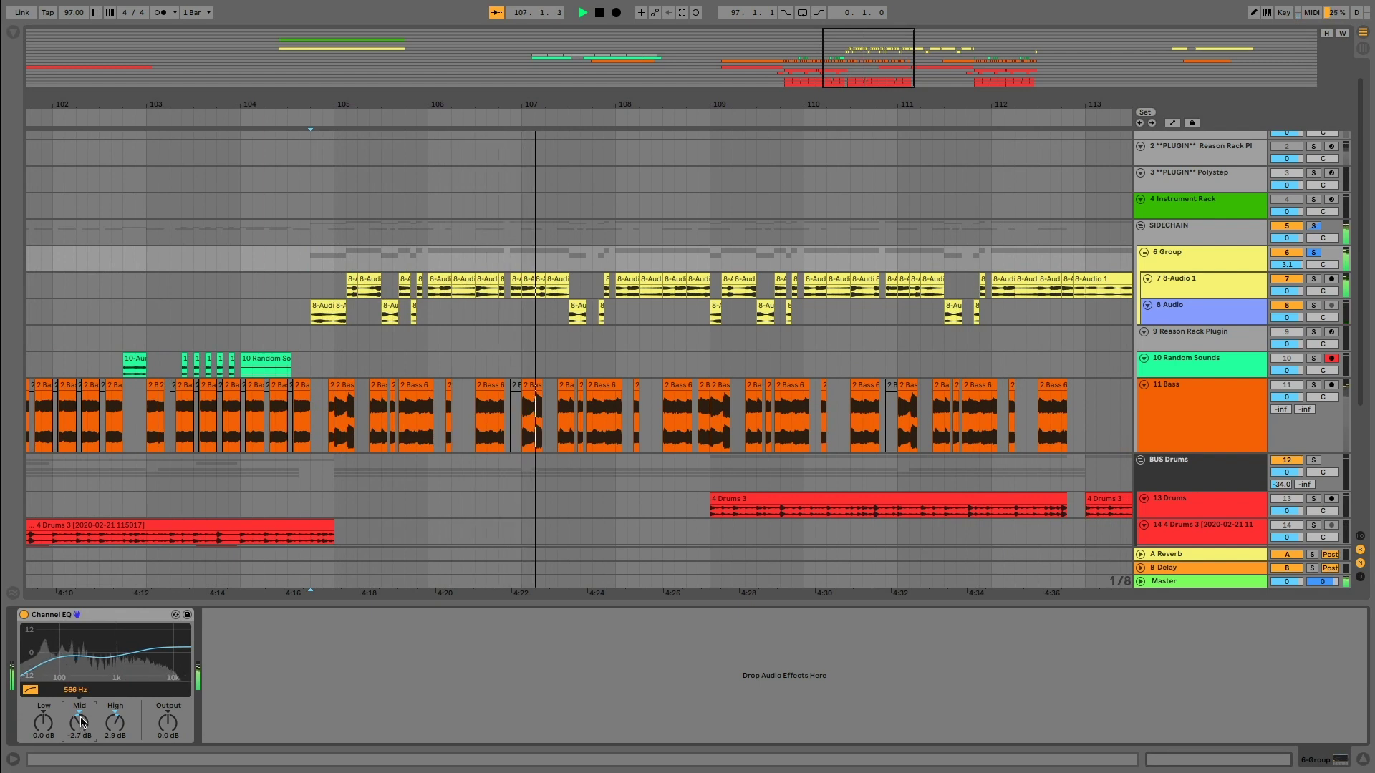
pyautogui.press('space')
# Step: Play the soloed Bass track from bar 105 and open the sample settings of its 2 Bass 6 clip at 105.3.4
pyautogui.press('-')
pyautogui.scroll(-3, 601, 350)
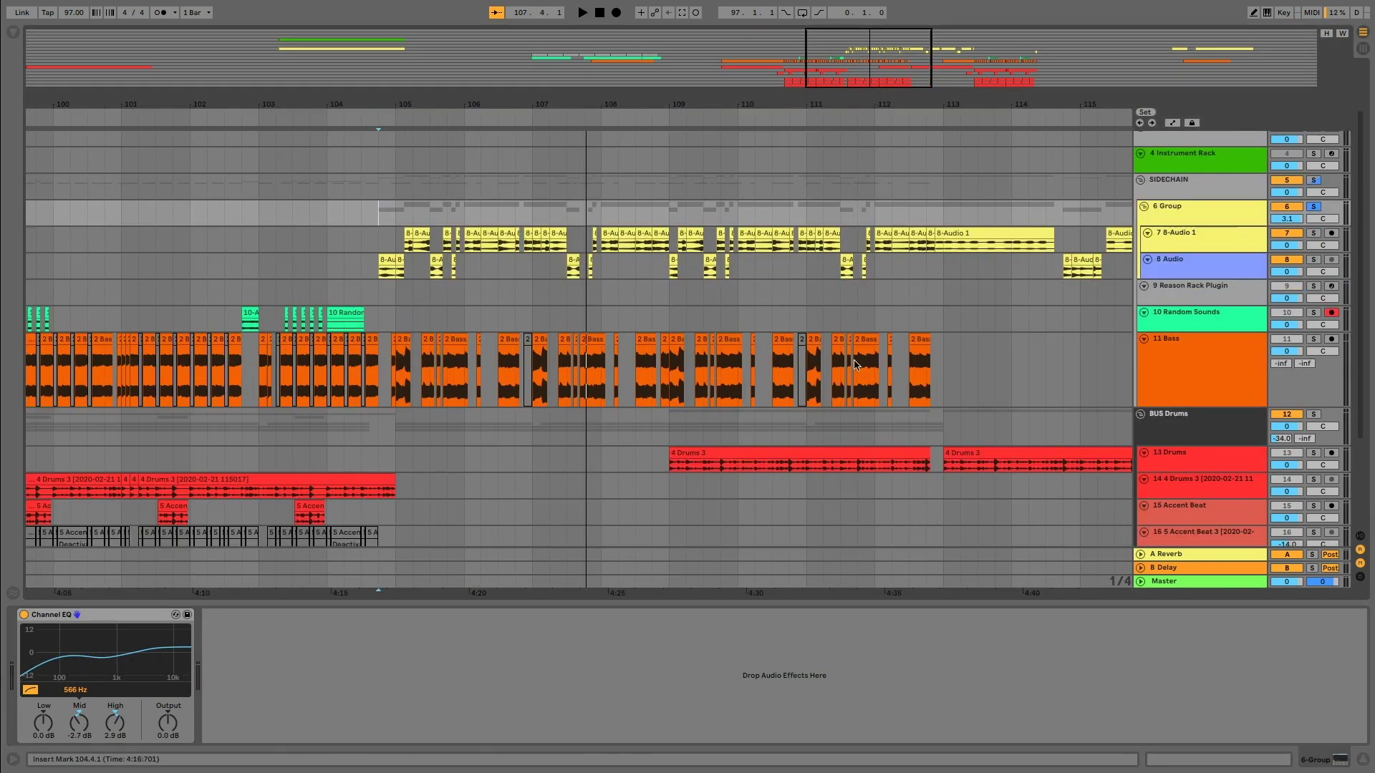
pyautogui.click(400, 348)
pyautogui.press('space')
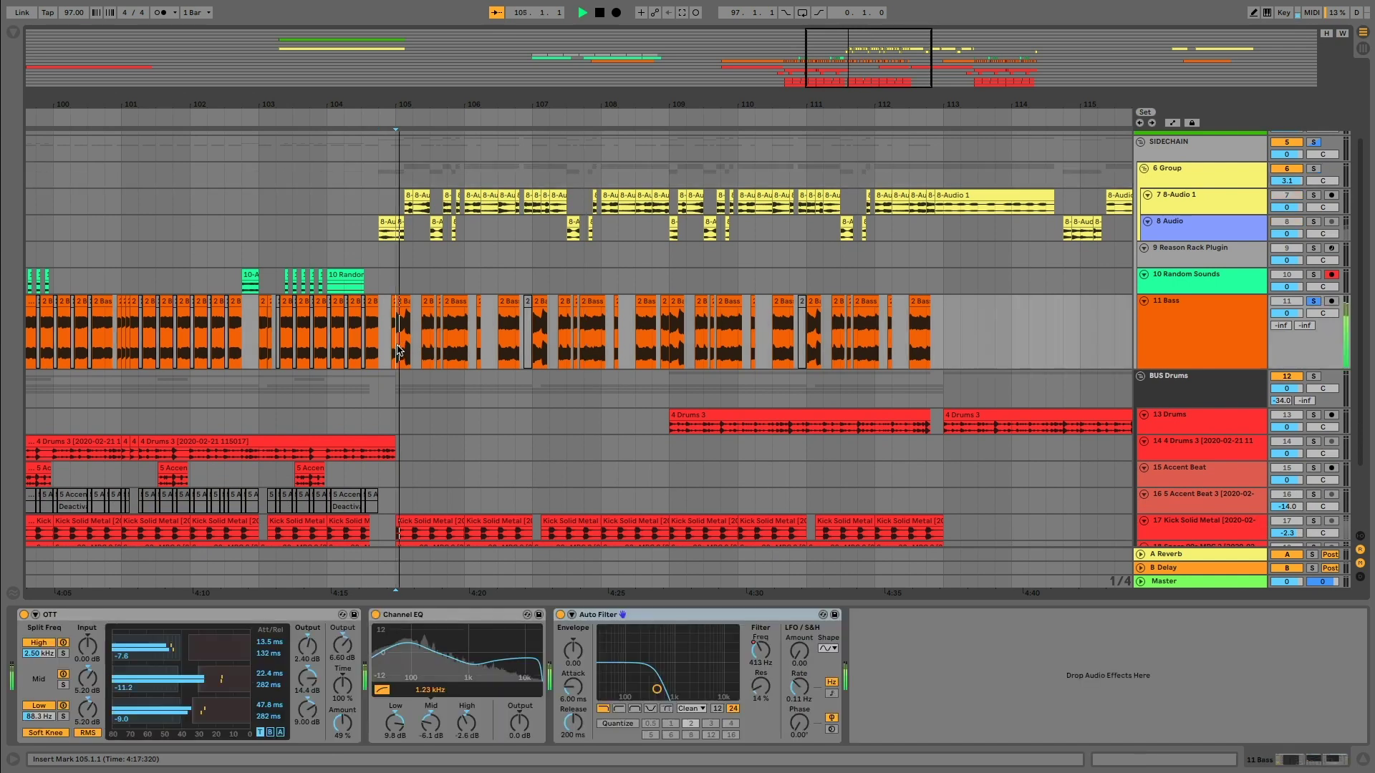
pyautogui.doubleClick(458, 300)
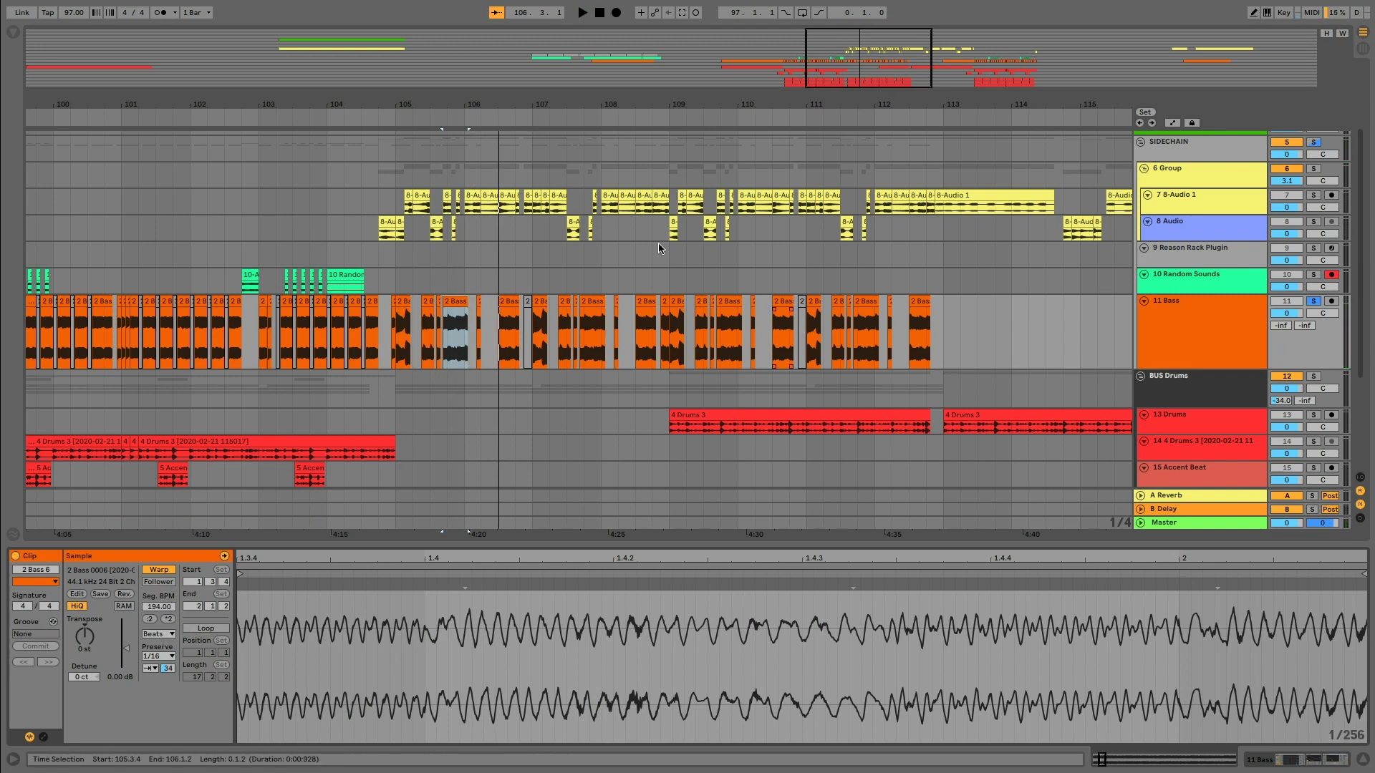
# Step: Play the full mix with the bass unsoloed from the selected 2 Bass 6 clip at 105.3.4
pyautogui.scroll(-5, 460, 294)
pyautogui.scroll(5, 390, 316)
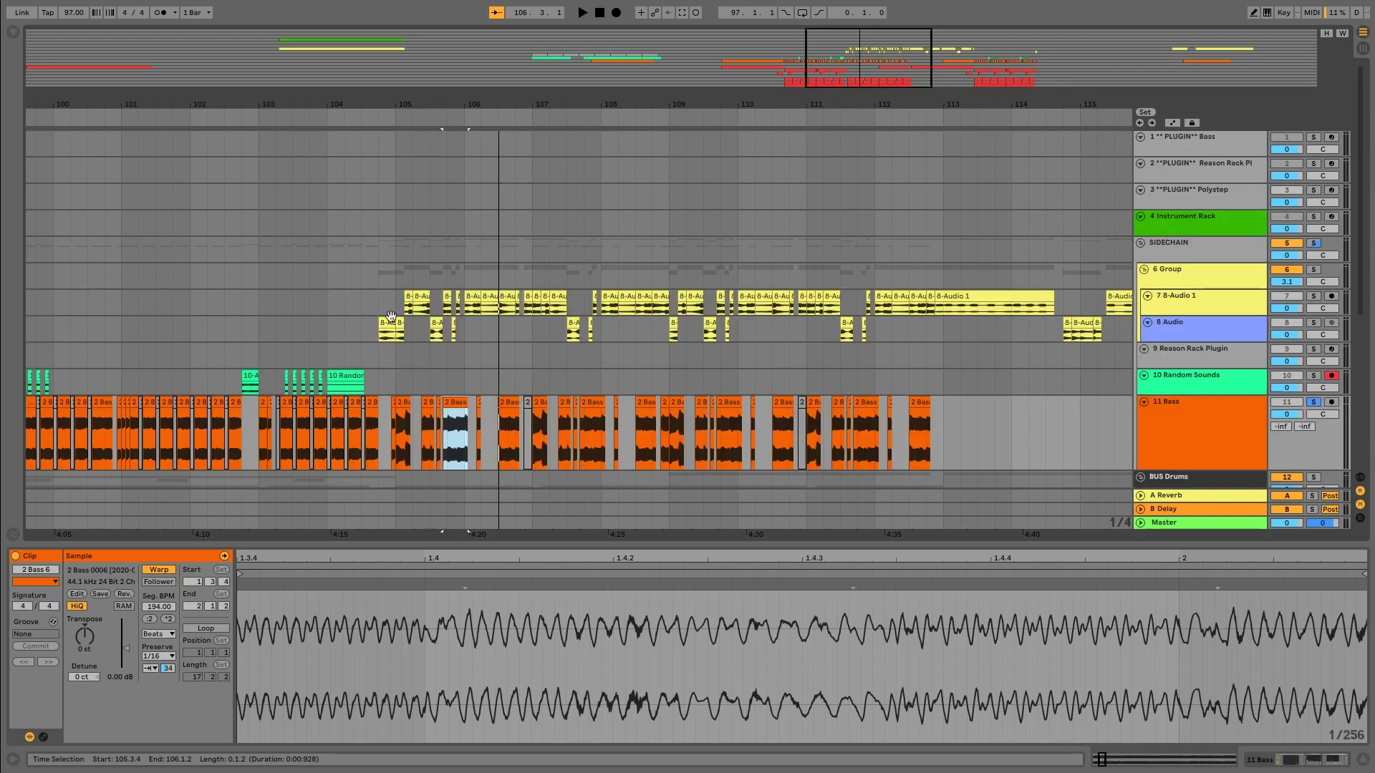
pyautogui.press('space')
pyautogui.scroll(-7, 430, 358)
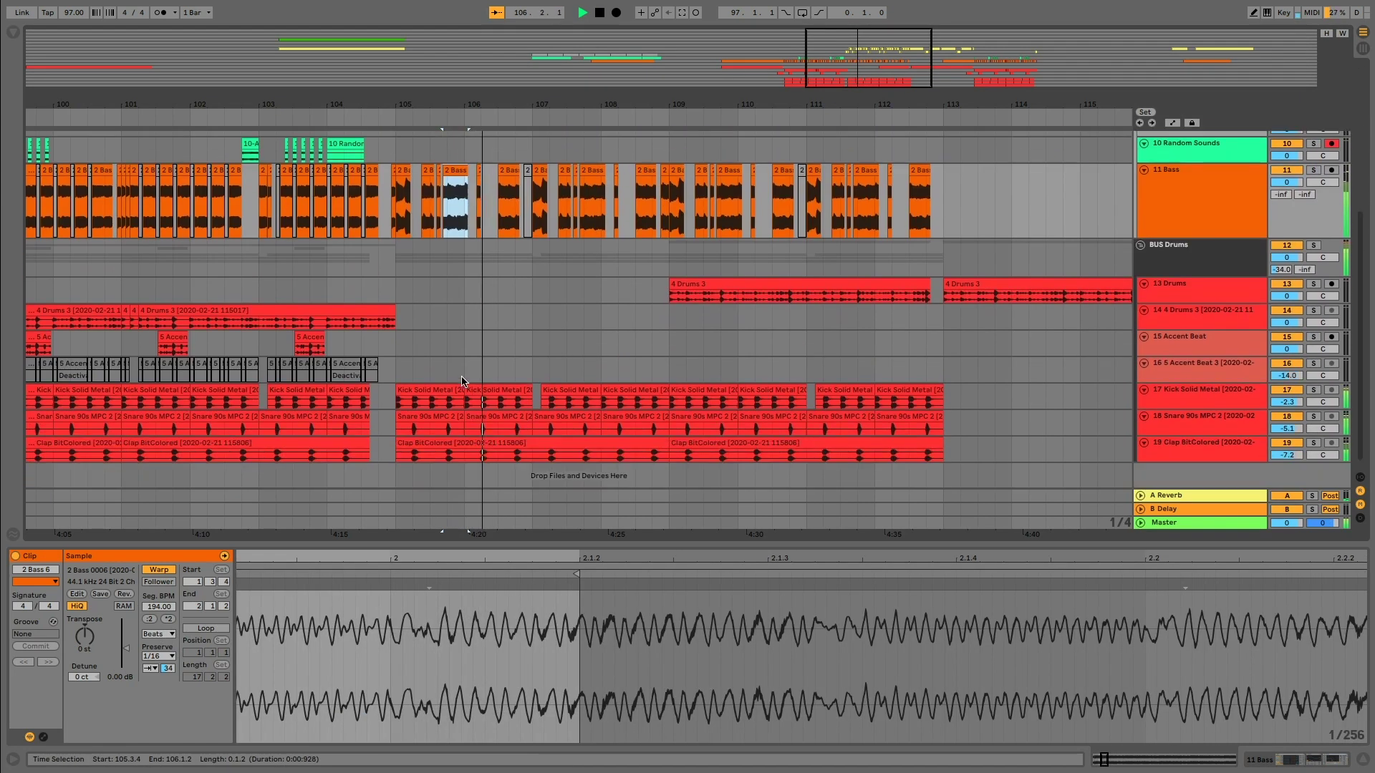
pyautogui.scroll(-1, 435, 413)
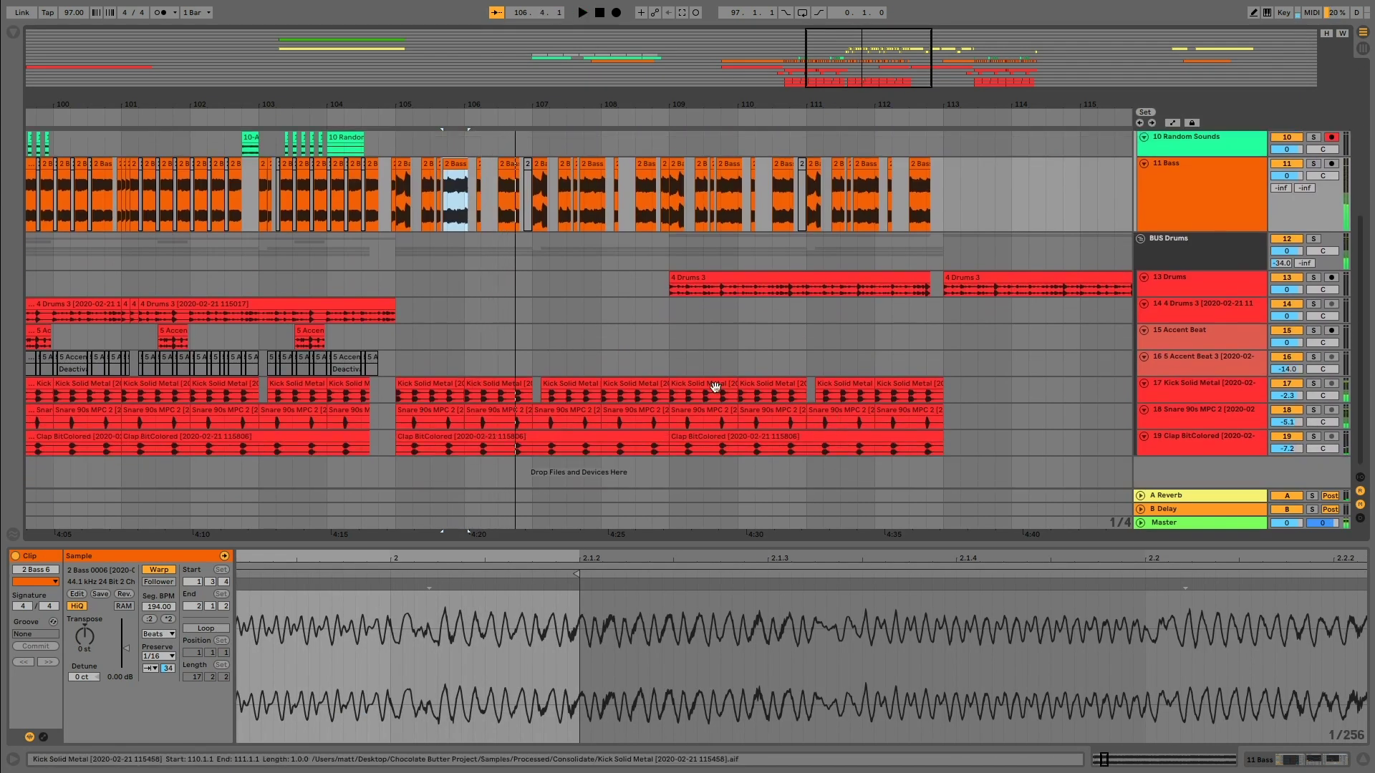
pyautogui.scroll(1, 586, 399)
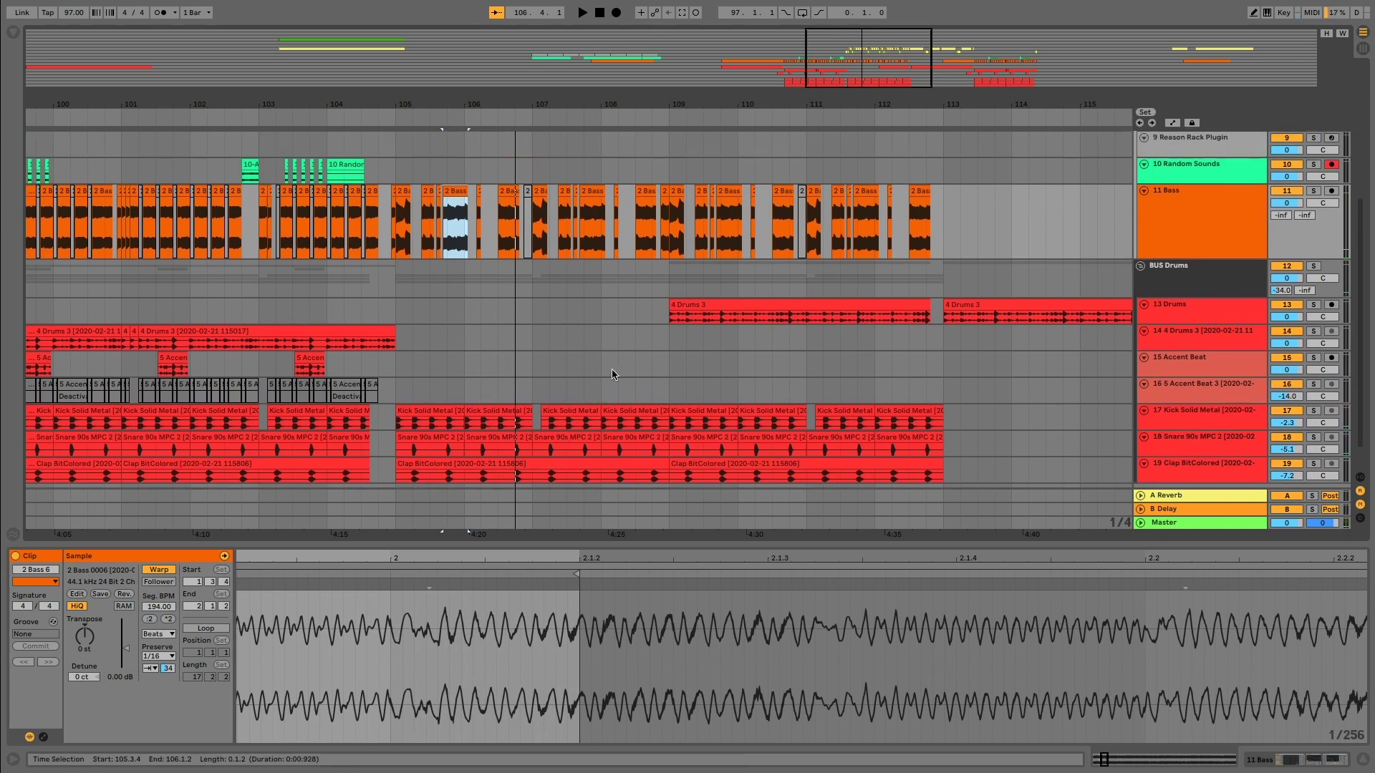
# Step: Place the insert marker at bar 109 on BUS Drums and examine how the bass and drum sections are arranged around it
pyautogui.moveTo(692, 99); pyautogui.dragTo(692, 68)
pyautogui.click(540, 278)
pyautogui.scroll(8, 593, 306)
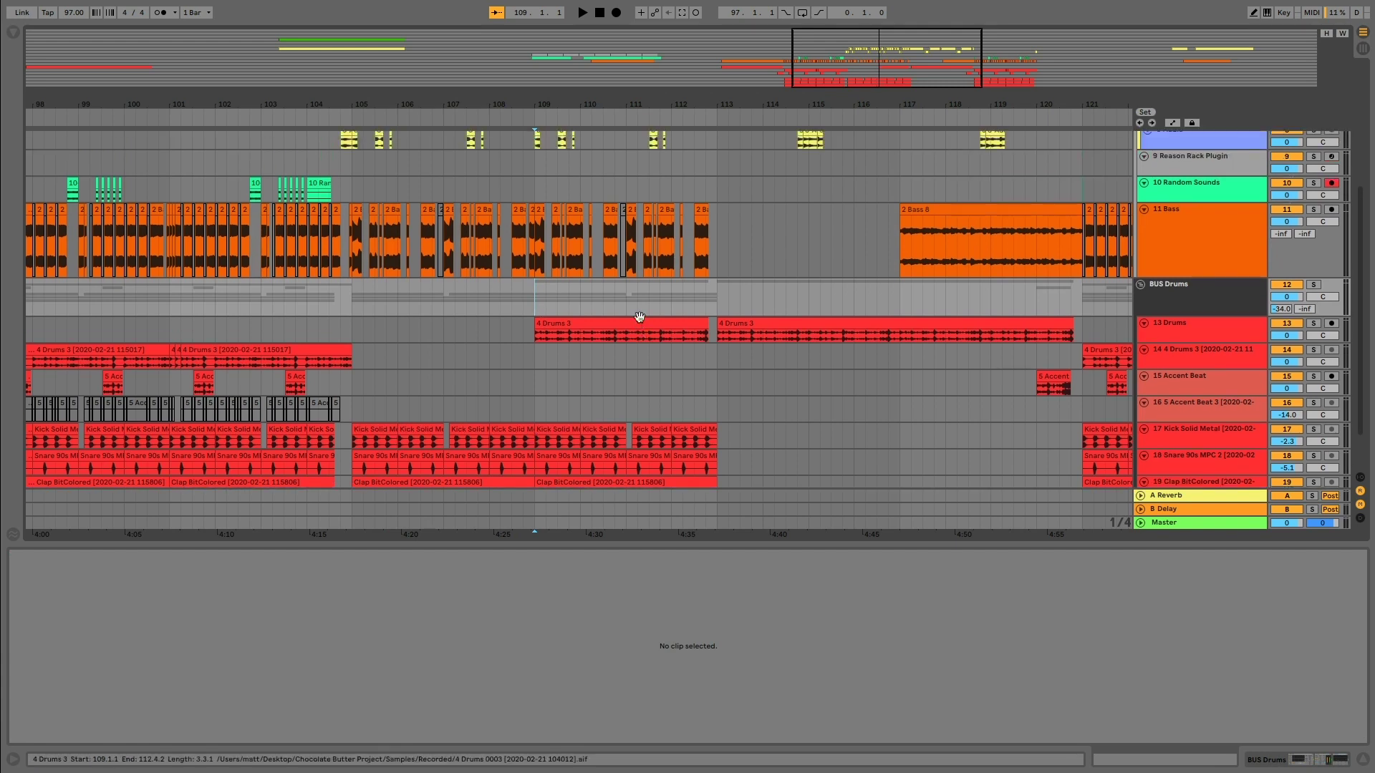
pyautogui.moveTo(994, 100); pyautogui.dragTo(804, 104)
pyautogui.scroll(-6, 803, 268)
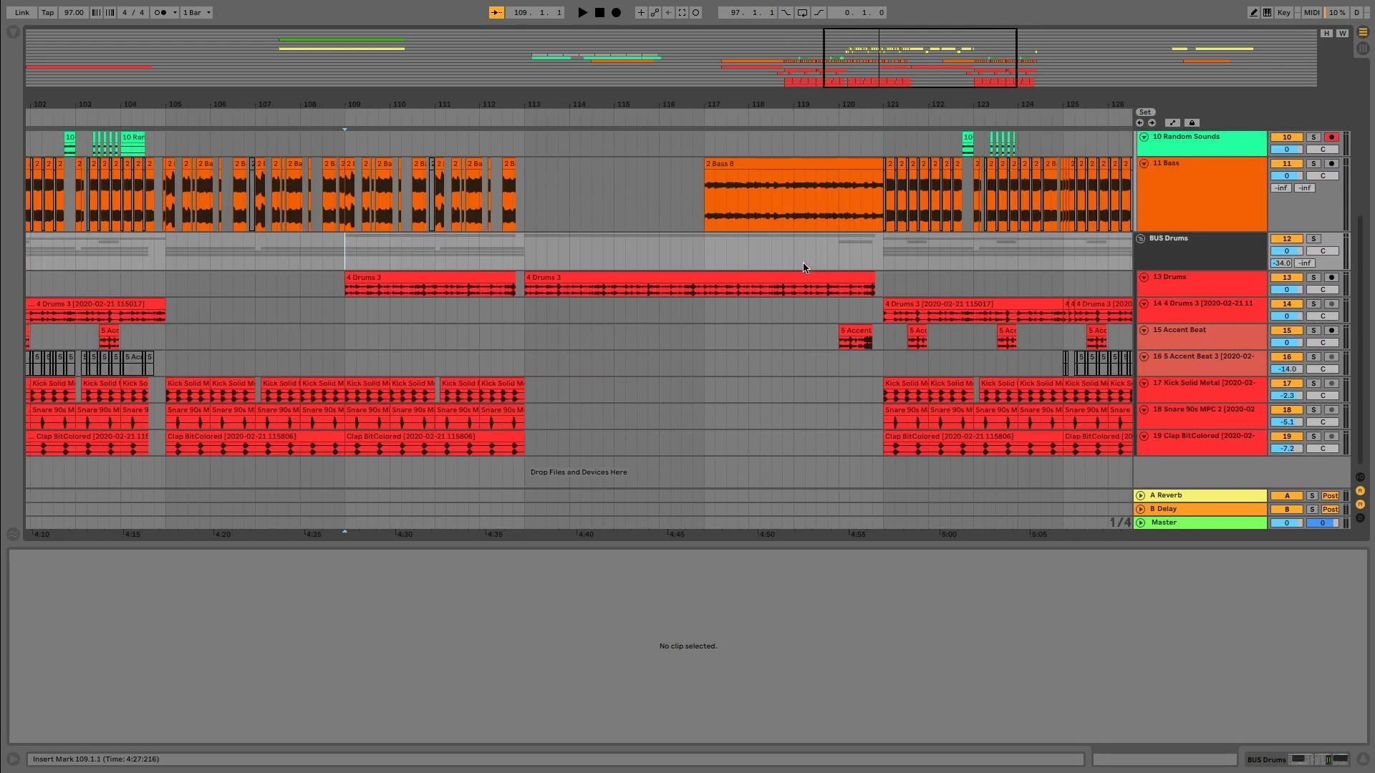
pyautogui.scroll(1, 803, 268)
pyautogui.moveTo(1008, 98); pyautogui.dragTo(1123, 100)
pyautogui.moveTo(921, 106); pyautogui.dragTo(918, 132)
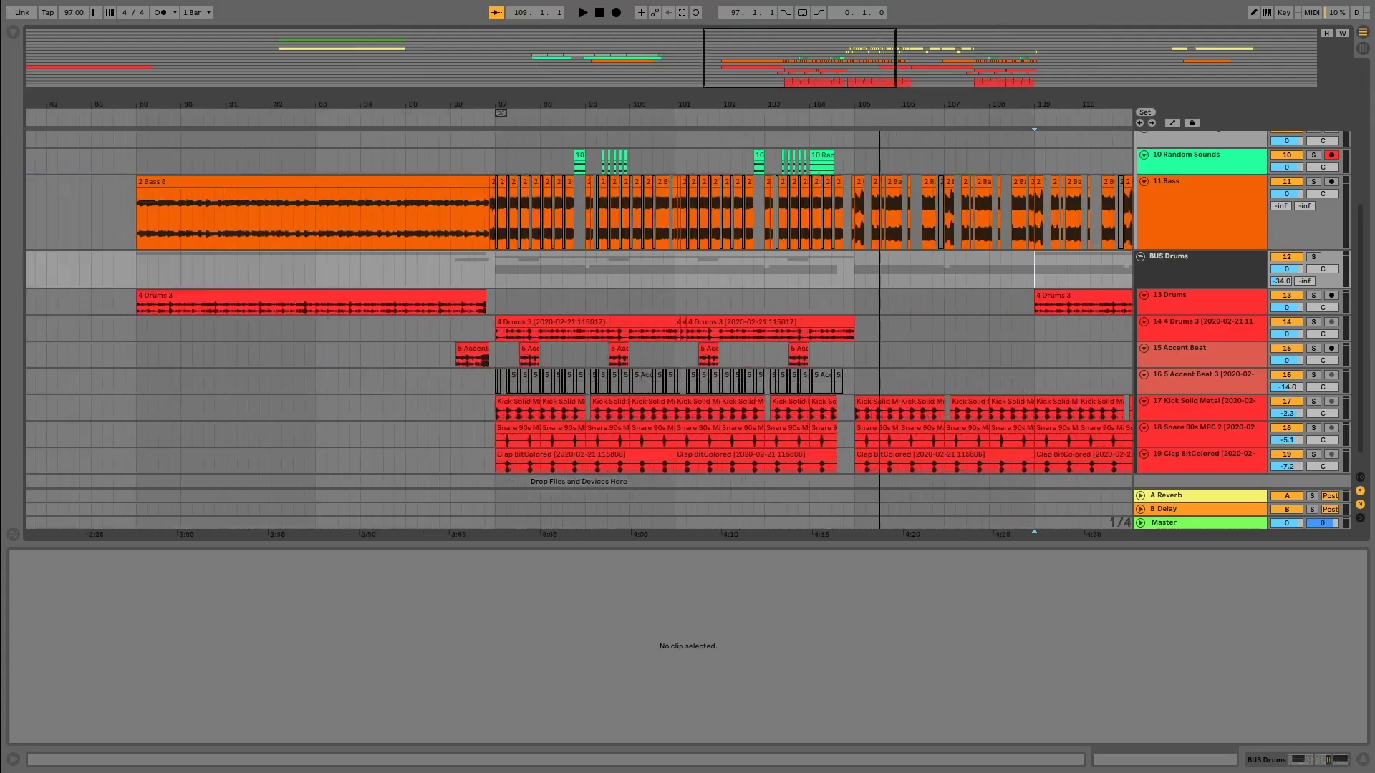